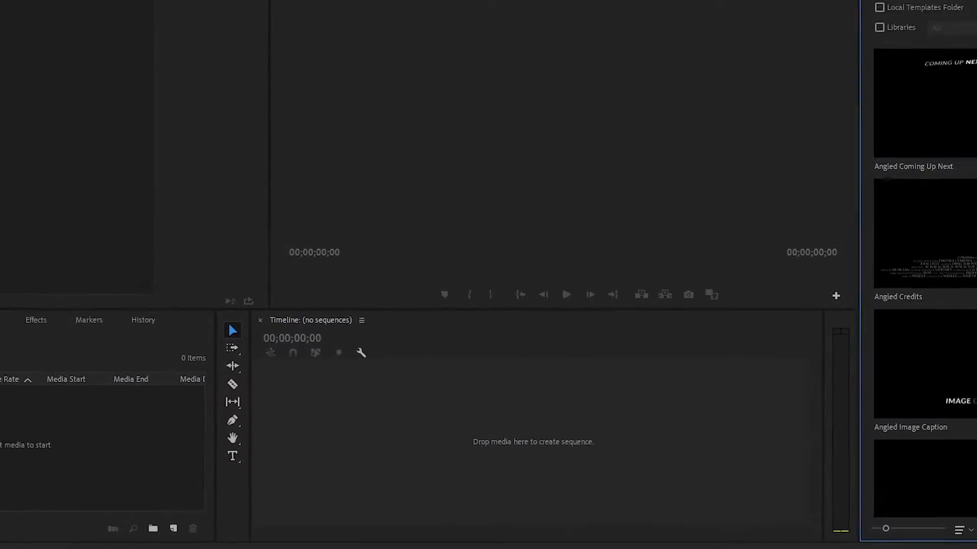
pyautogui.press('super+e')
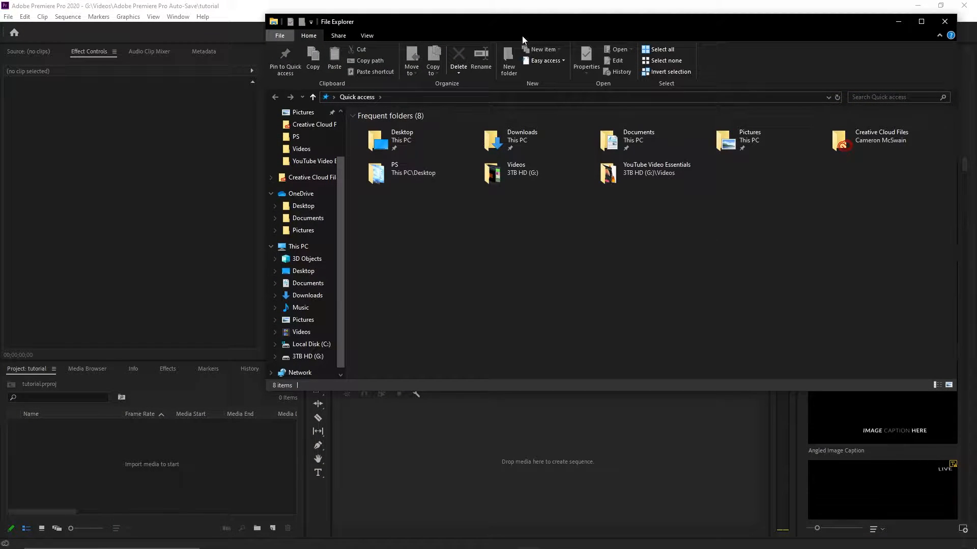
pyautogui.moveTo(511, 15); pyautogui.dragTo(976, 102)
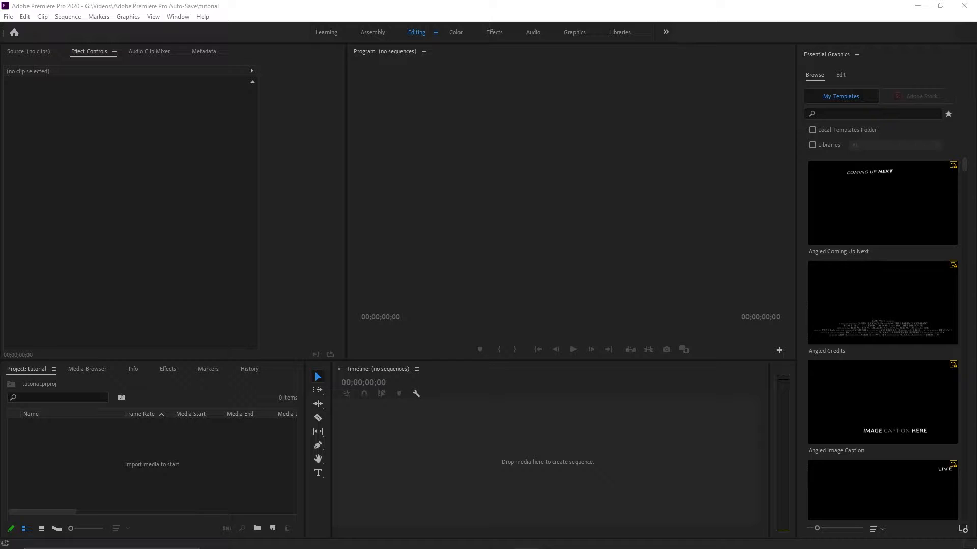
pyautogui.moveTo(537, 355); pyautogui.dragTo(424, 450)
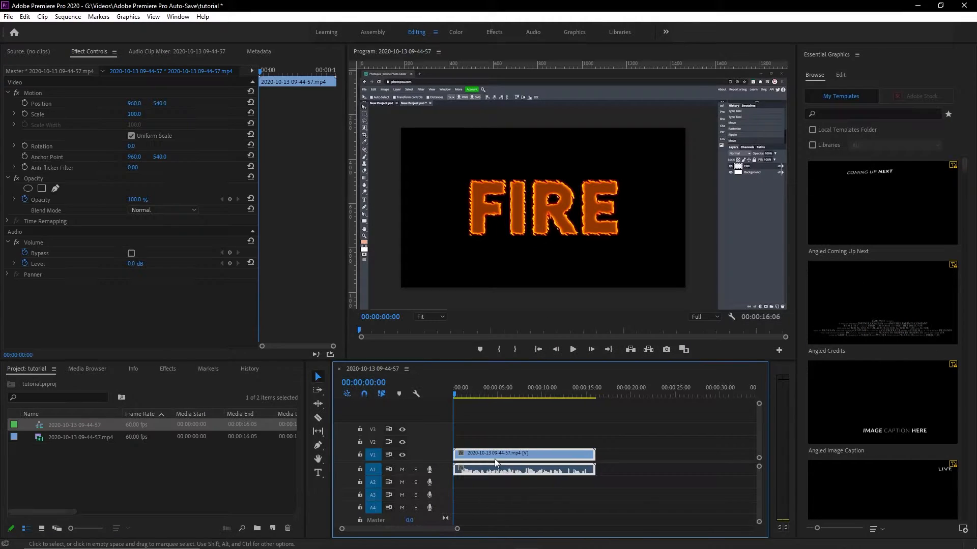
# - Trim the unwanted start and end of the clip to a length of 00:00:14:15, starting at the sequence start
pyautogui.click(475, 419)
pyautogui.press('space')
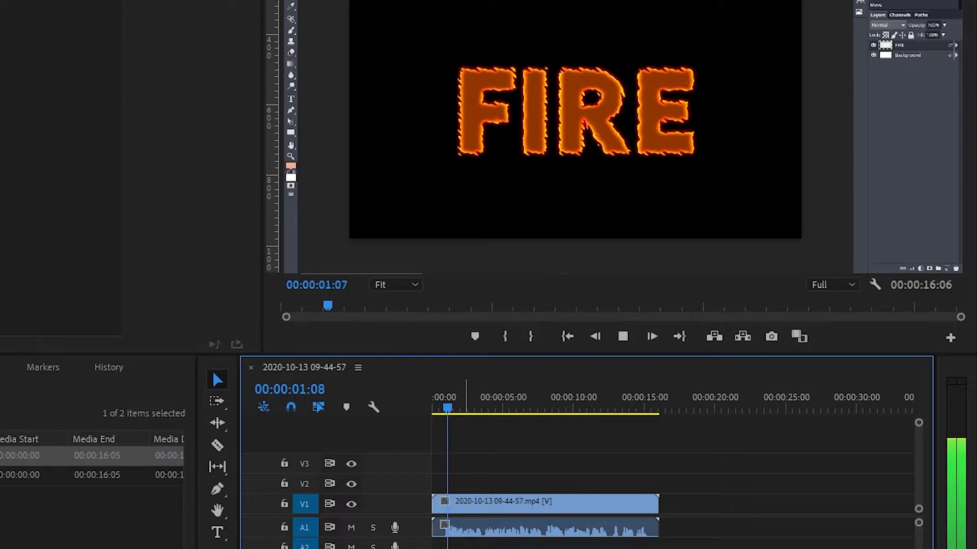
pyautogui.click(535, 507)
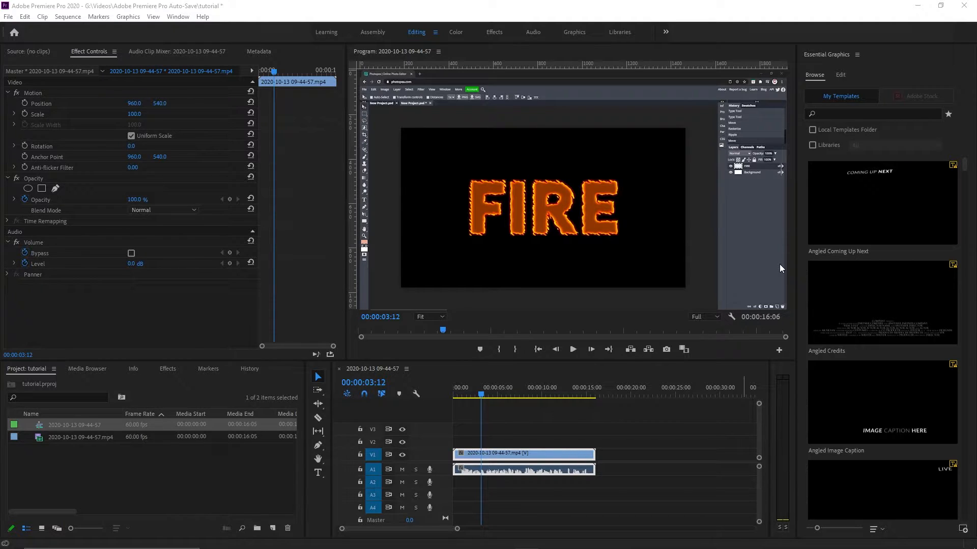
pyautogui.moveTo(457, 526); pyautogui.dragTo(430, 528)
pyautogui.moveTo(457, 454); pyautogui.dragTo(471, 454)
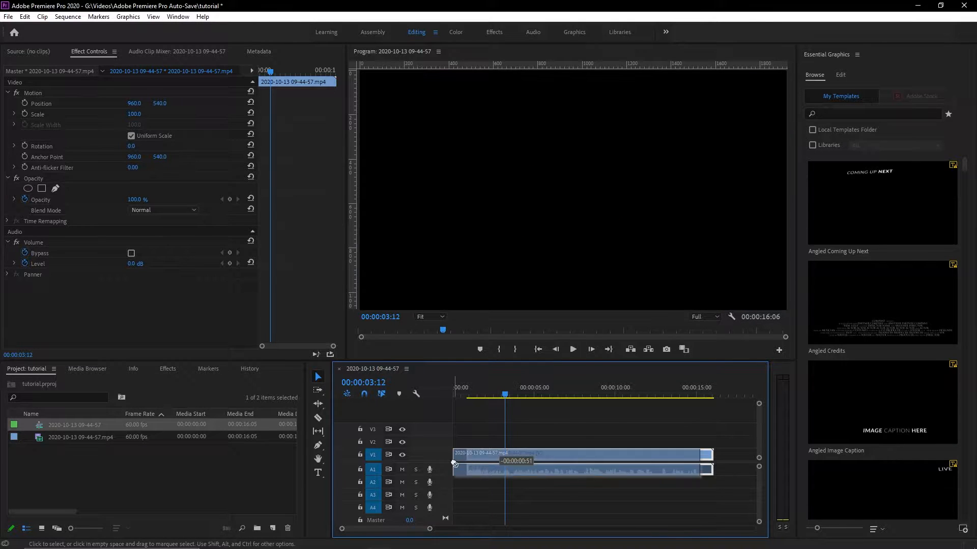
pyautogui.moveTo(700, 455); pyautogui.dragTo(683, 459)
pyautogui.click(574, 423)
# - Check playback at both ends of the clip and readjust its end for a sequence duration of 00:00:14:17
pyautogui.moveTo(465, 394); pyautogui.dragTo(452, 390)
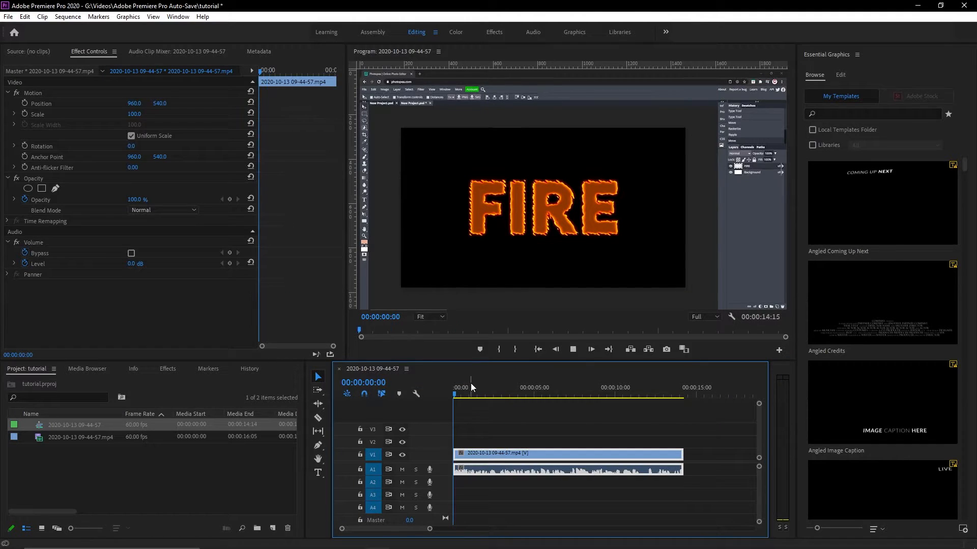
pyautogui.press('space')
pyautogui.click(661, 393)
pyautogui.press('space')
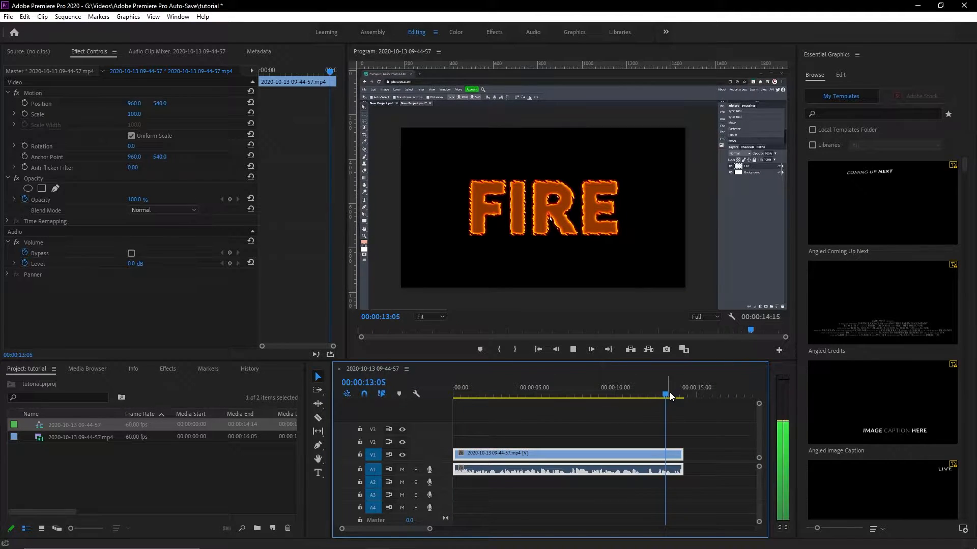
pyautogui.moveTo(670, 393)
pyautogui.mouseDown()
pyautogui.moveTo(595, 404)
pyautogui.moveTo(690, 389)
pyautogui.moveTo(663, 396)
pyautogui.mouseUp()
pyautogui.moveTo(683, 454)
pyautogui.mouseDown()
pyautogui.moveTo(699, 455)
pyautogui.moveTo(682, 457)
pyautogui.mouseUp()
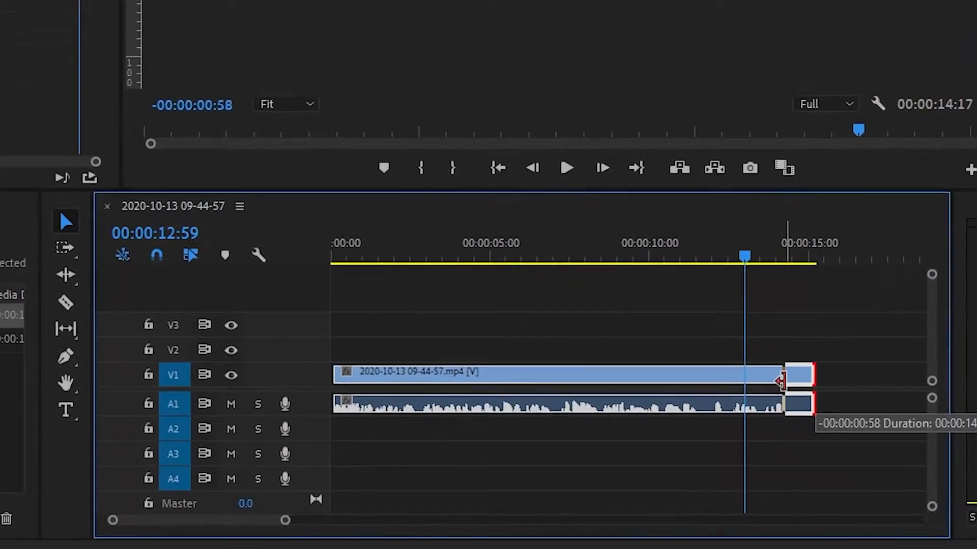
pyautogui.moveTo(781, 381); pyautogui.dragTo(781, 381)
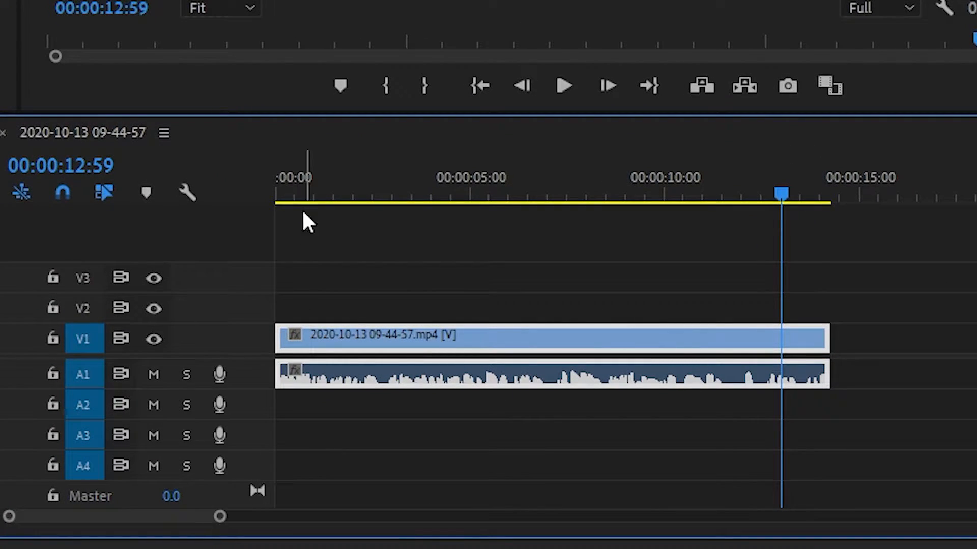
# - Play the trimmed clip from the sequence start and check how it begins and ends
pyautogui.press('Home')
pyautogui.press('space')
pyautogui.press('space')
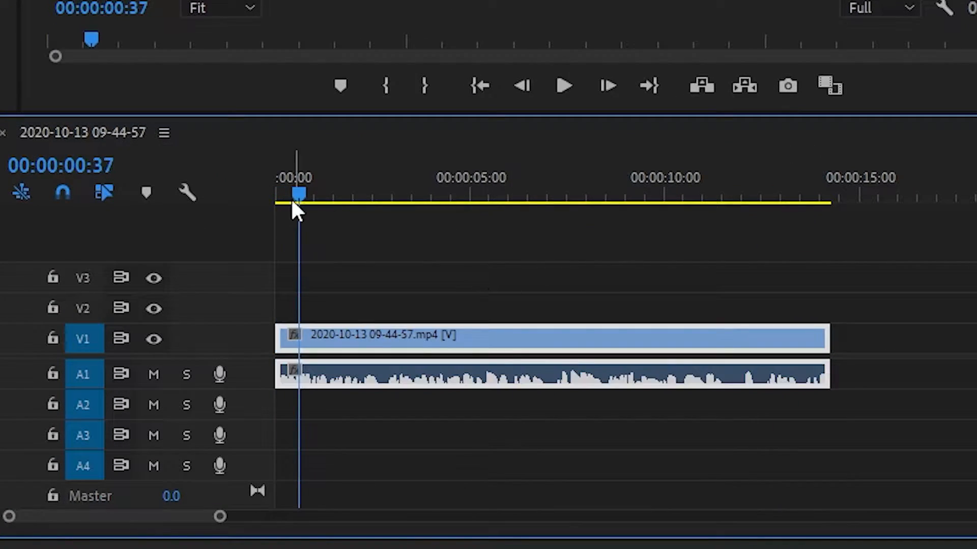
pyautogui.click(818, 193)
pyautogui.press('space')
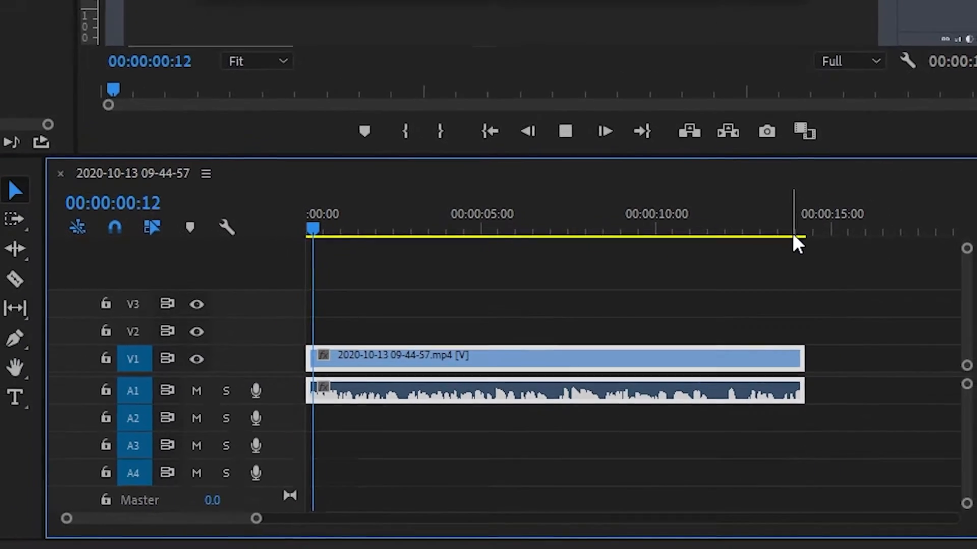
pyautogui.press('space')
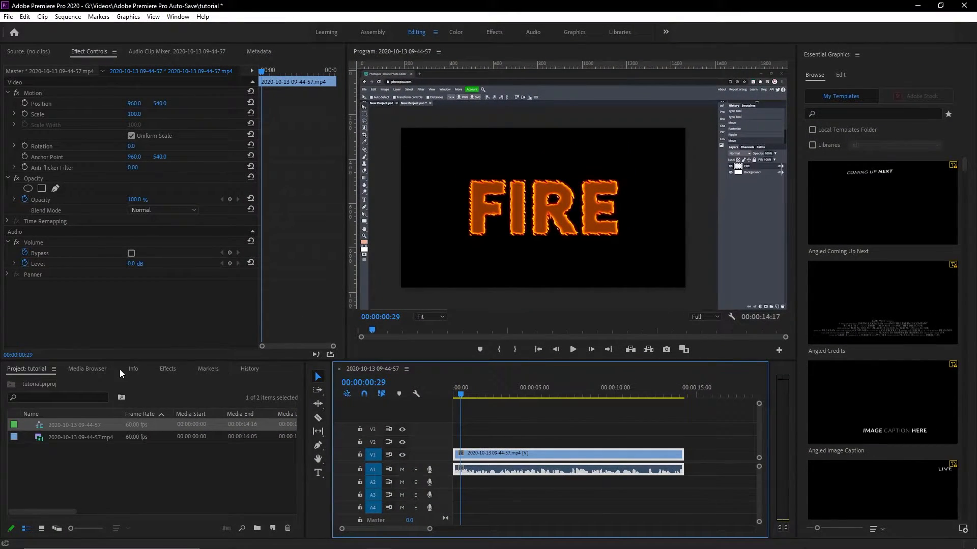
# - Find the Voice Enhance preset, apply it to the clip and listen to the result
pyautogui.click(167, 368)
pyautogui.click(69, 381)
pyautogui.write('vo')
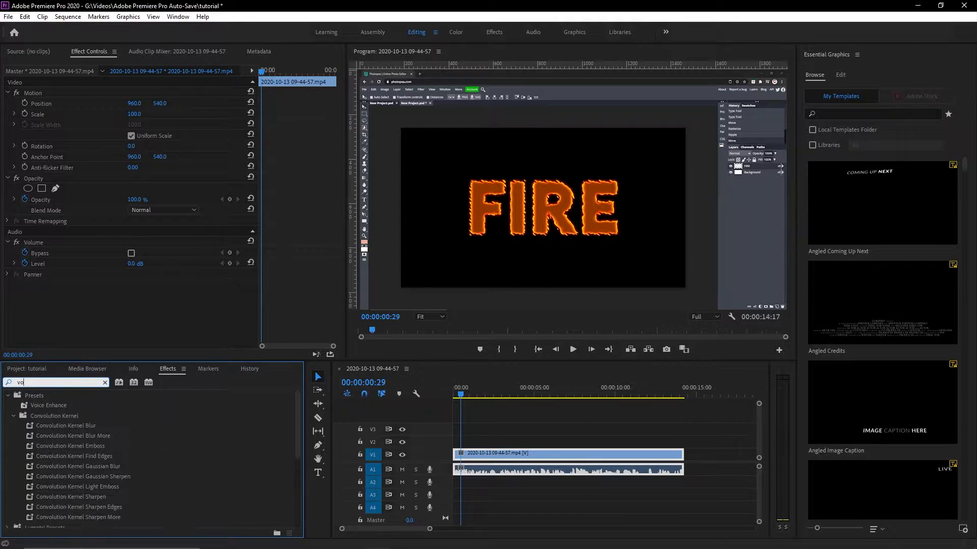
pyautogui.moveTo(62, 406); pyautogui.dragTo(86, 405)
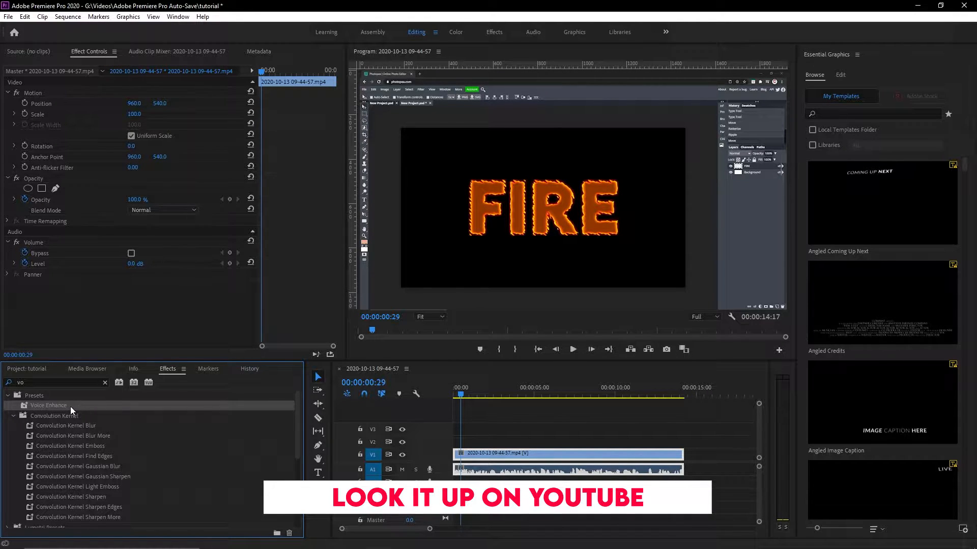
pyautogui.moveTo(67, 406); pyautogui.dragTo(527, 457)
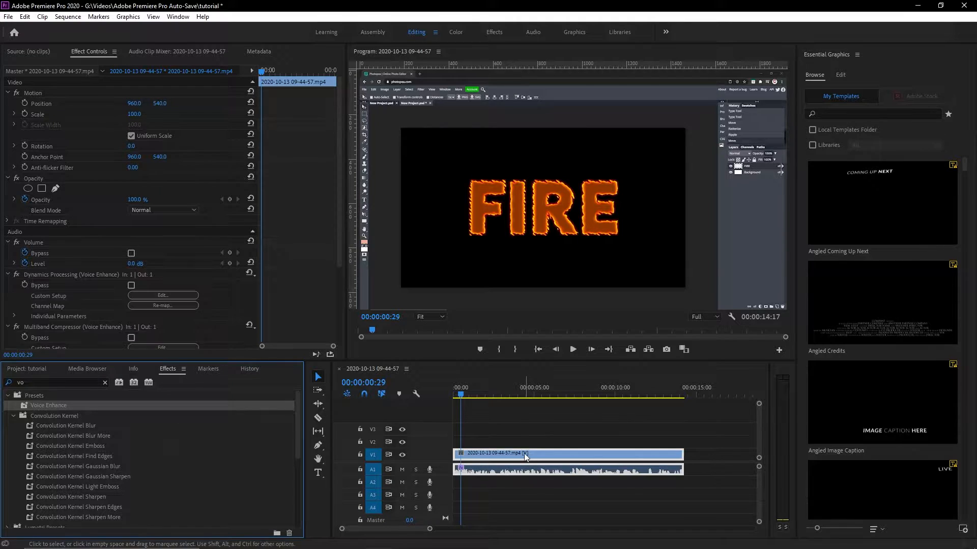
pyautogui.press('space')
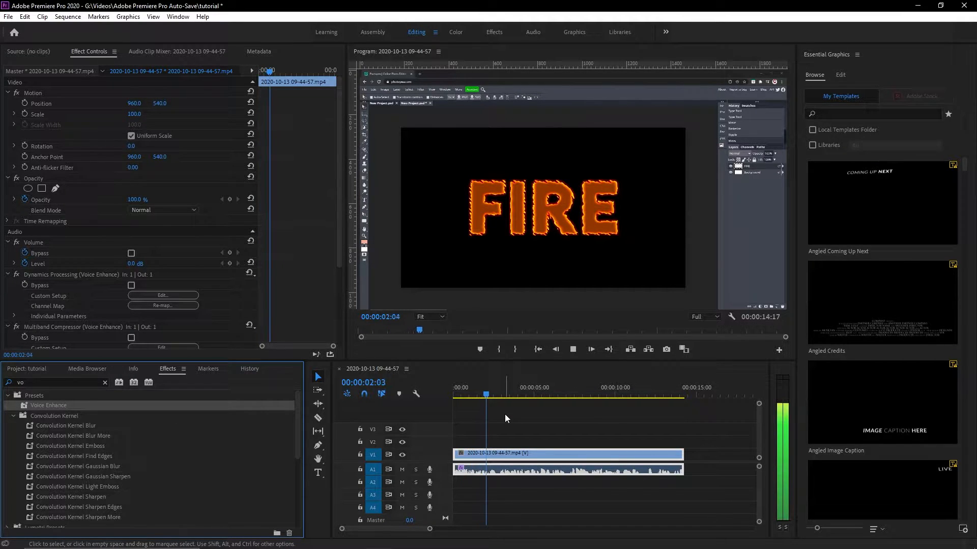
pyautogui.press('space')
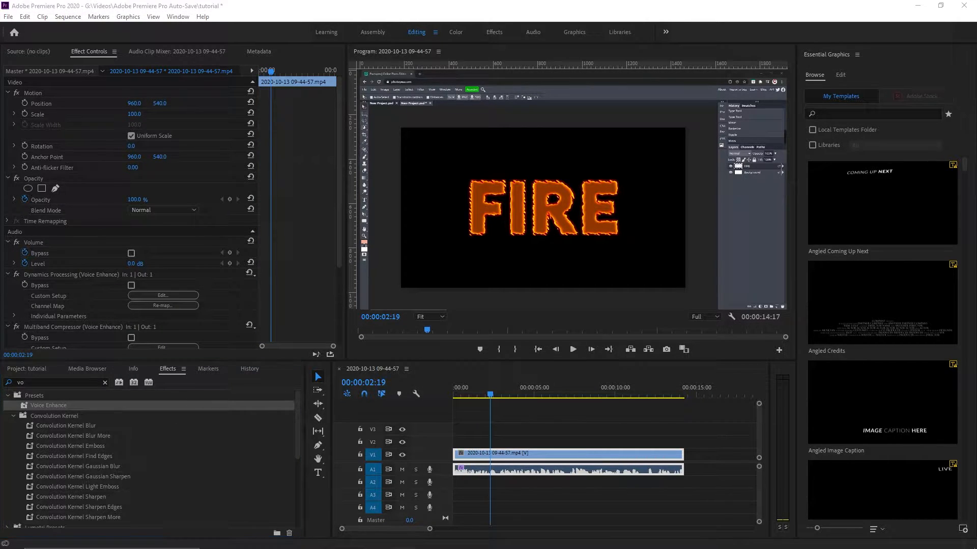
# - Apply the Handheld Camera - Somewhat Steady preset from Jarle's Deadpool Handheld Camera Presets to the clip
pyautogui.click(29, 372)
pyautogui.click(166, 371)
pyautogui.click(7, 395)
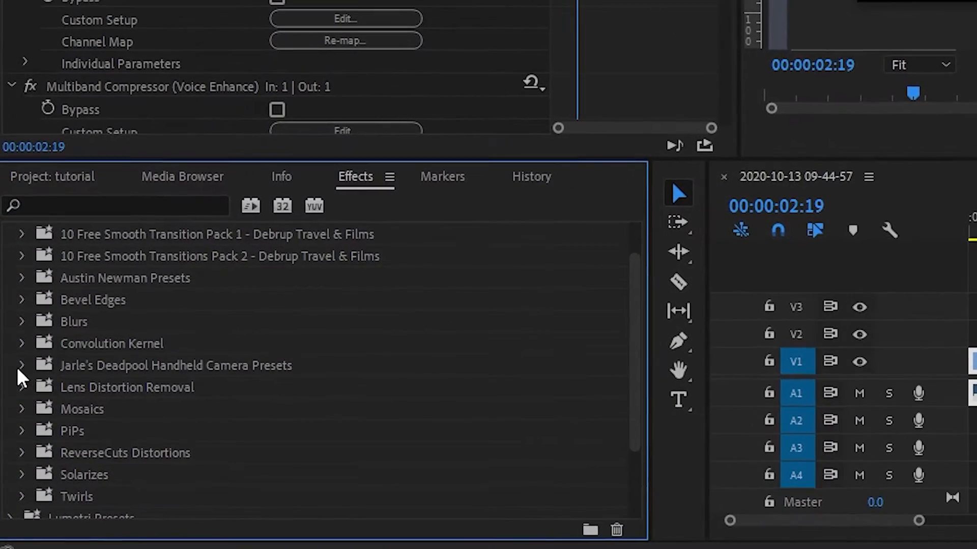
pyautogui.click(22, 365)
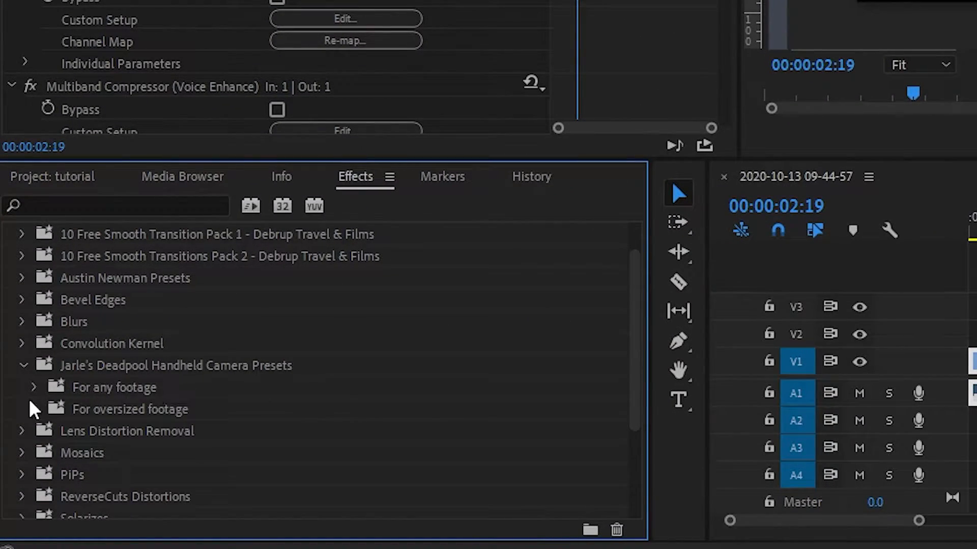
pyautogui.click(34, 386)
pyautogui.moveTo(188, 452); pyautogui.dragTo(976, 358)
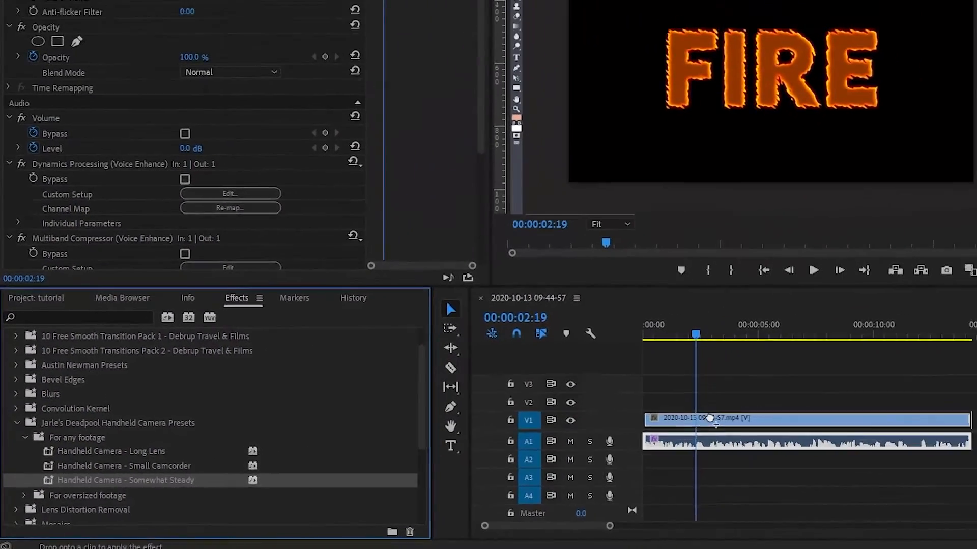
pyautogui.moveTo(715, 418); pyautogui.dragTo(716, 418)
# - Play back the beginning of the clip and return the playhead to the sequence start
pyautogui.press('space')
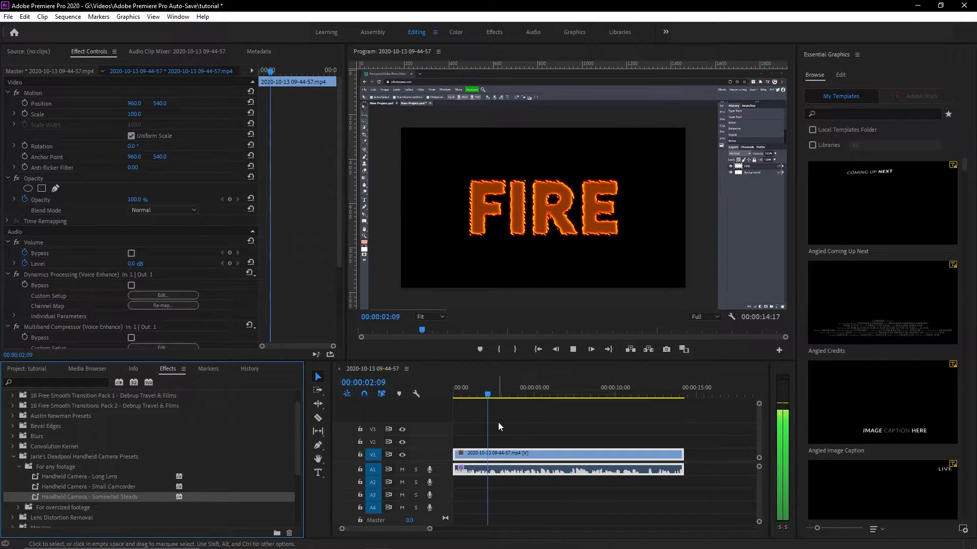
pyautogui.press('space')
pyautogui.moveTo(487, 394); pyautogui.dragTo(440, 402)
pyautogui.click(507, 420)
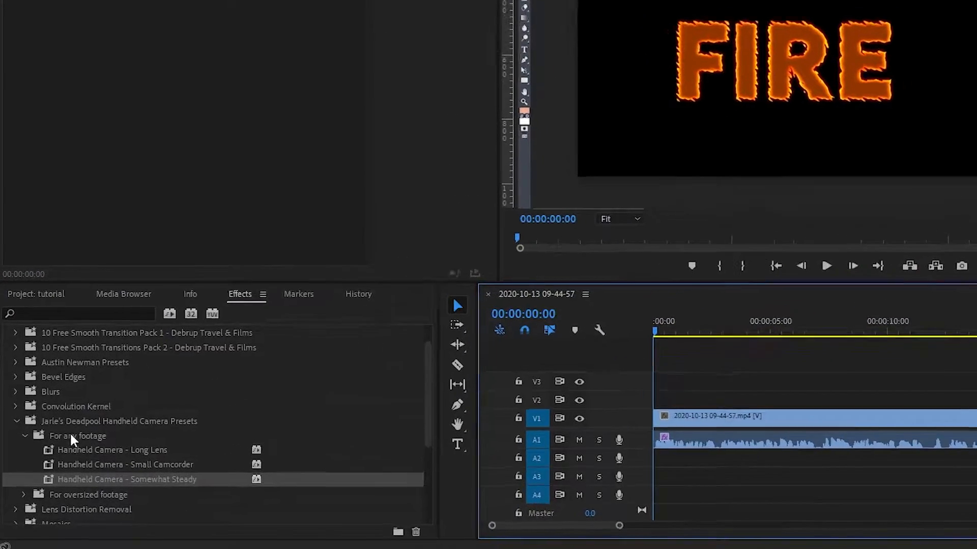
pyautogui.click(39, 459)
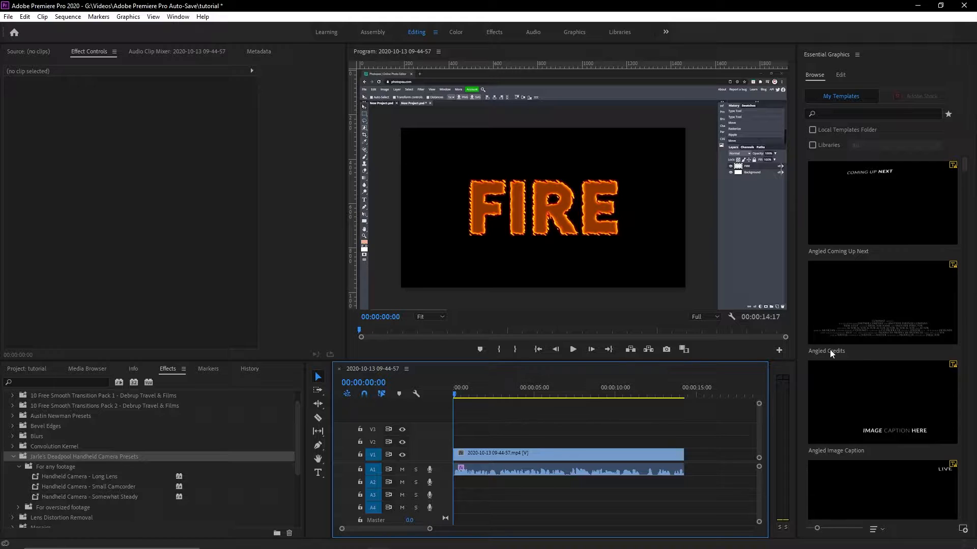
# - Add the Title Animation 01 template on track V2 at the sequence start and dismiss the missing-font warnings
pyautogui.scroll(-5, 854, 377)
pyautogui.moveTo(965, 241); pyautogui.dragTo(966, 515)
pyautogui.scroll(8, 905, 270)
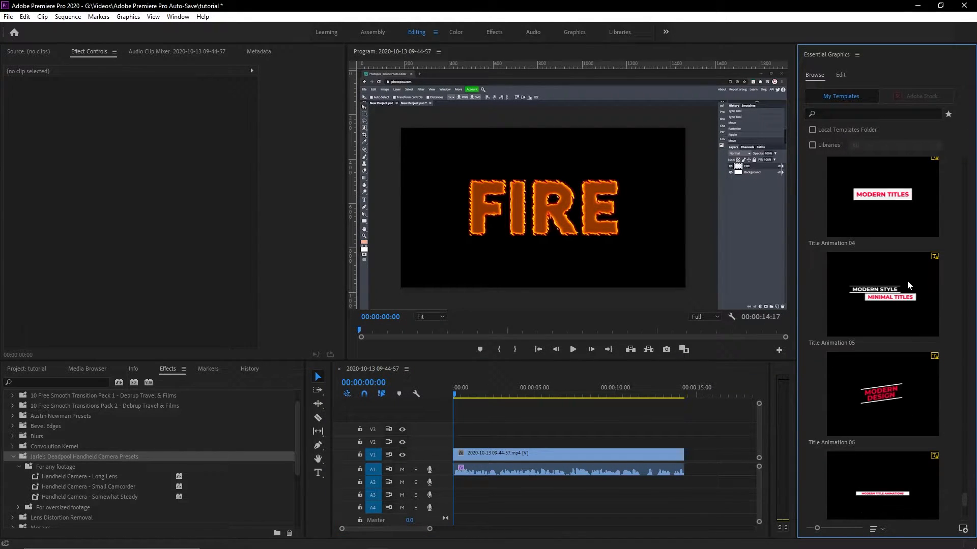
pyautogui.scroll(5, 890, 295)
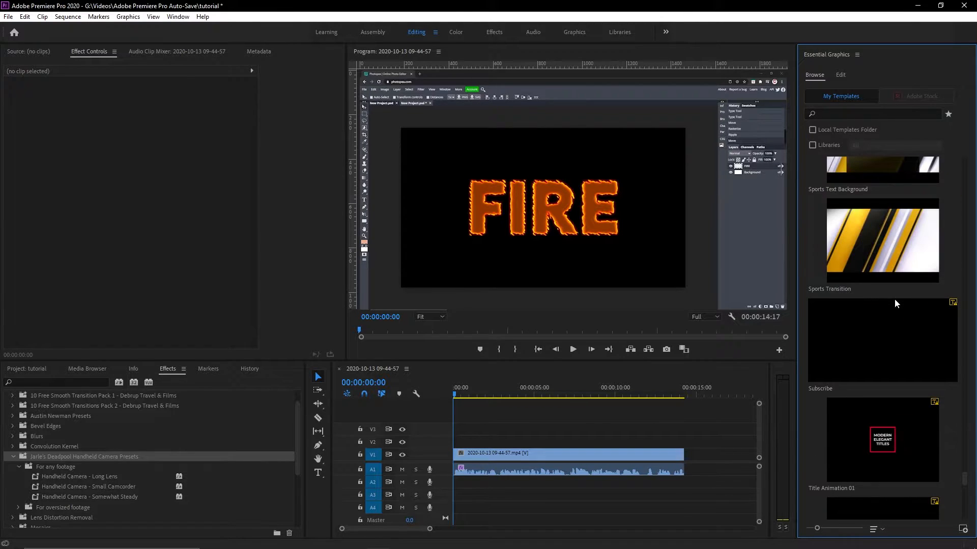
pyautogui.scroll(-3, 893, 298)
pyautogui.moveTo(891, 233); pyautogui.dragTo(487, 442)
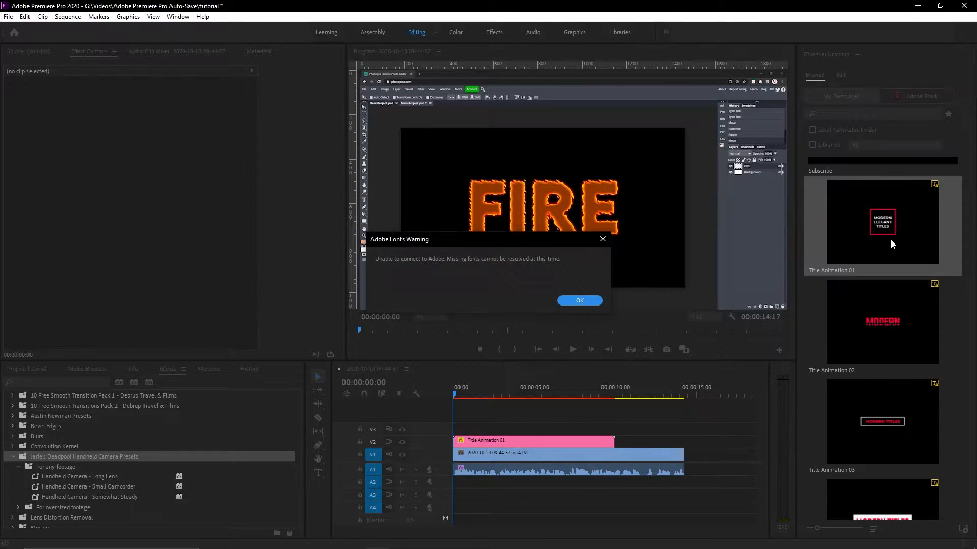
pyautogui.click(579, 300)
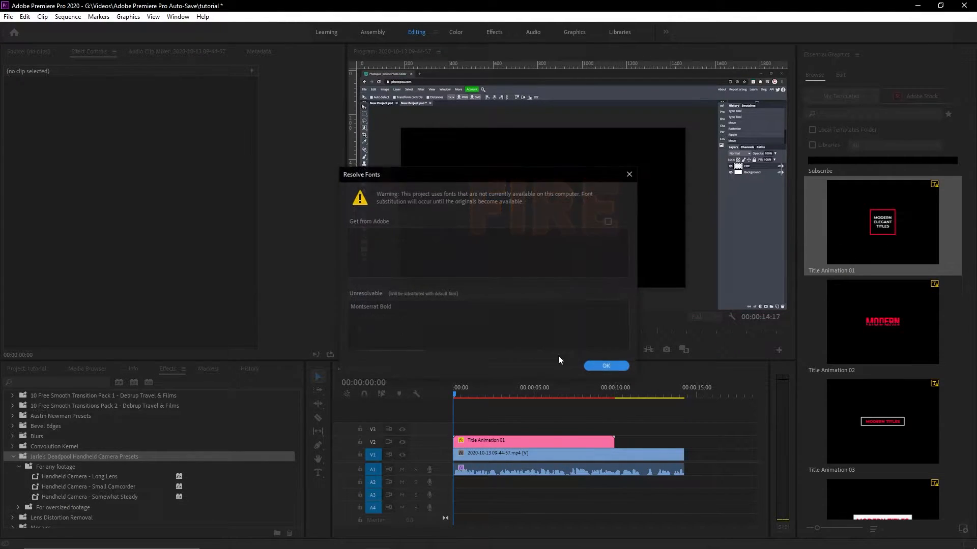
pyautogui.click(606, 364)
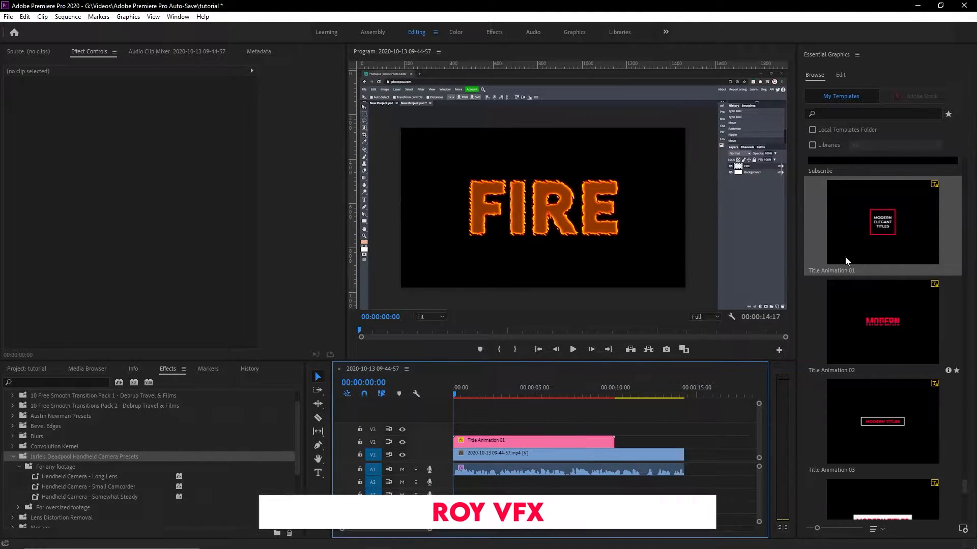
# - Play the title animation over the clip, replaying it from the sequence start
pyautogui.press('space')
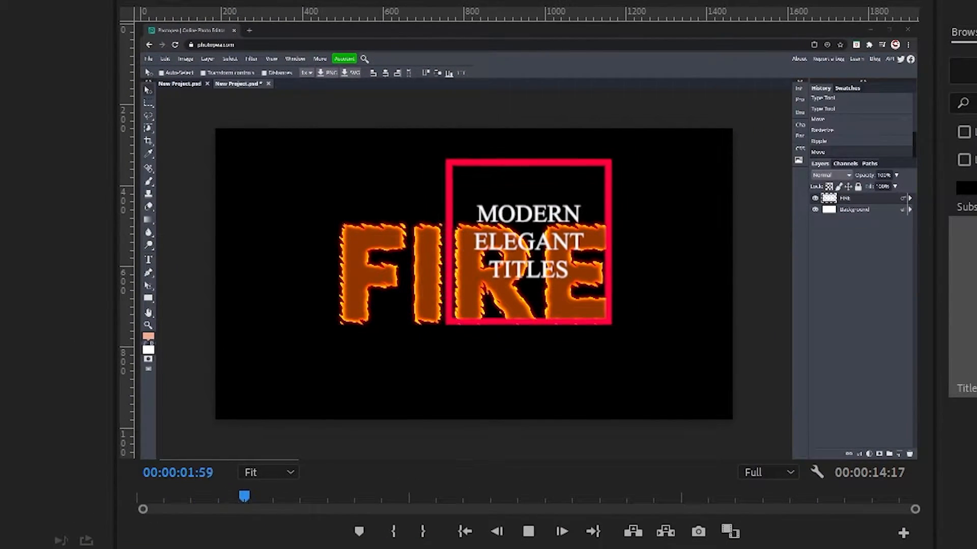
pyautogui.press('space')
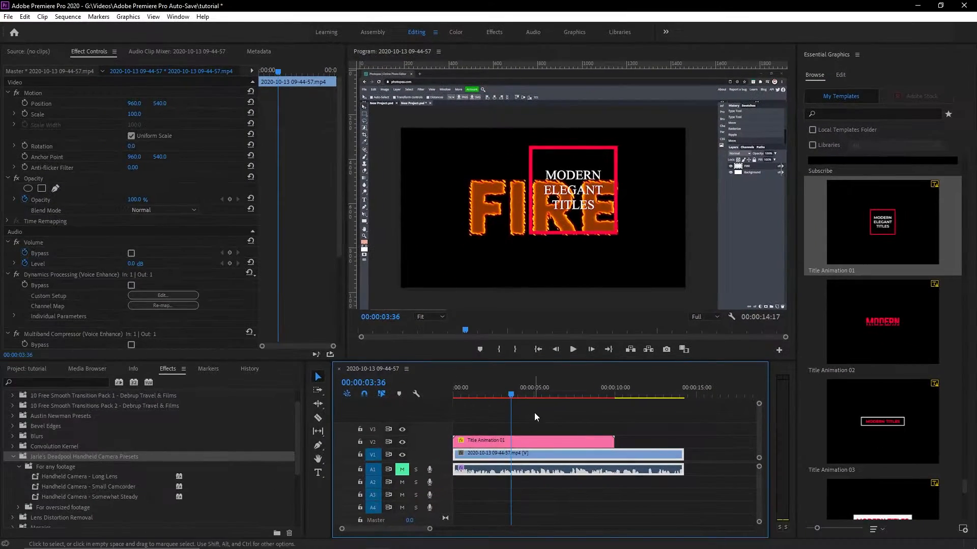
pyautogui.click(535, 410)
pyautogui.moveTo(485, 390); pyautogui.dragTo(393, 395)
pyautogui.press('space')
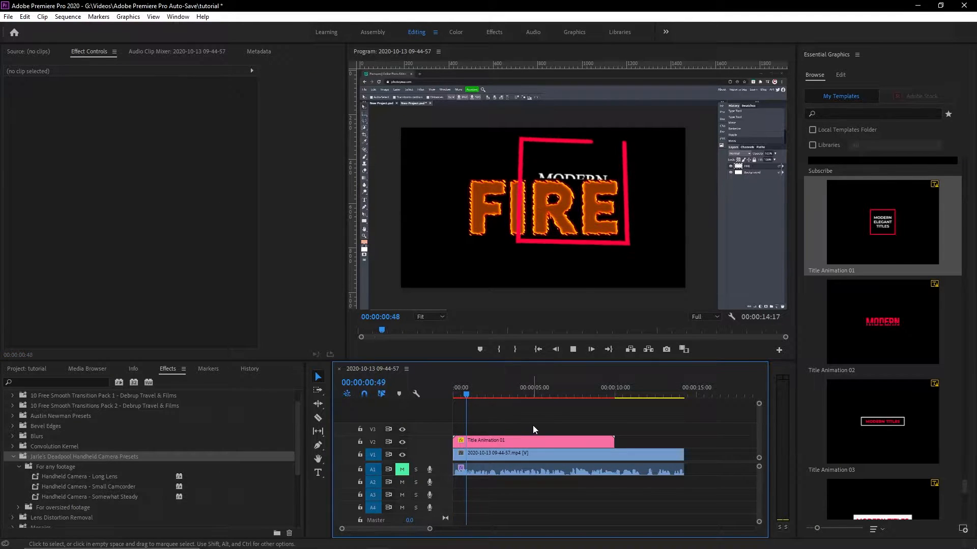
# - Change the three text lines of the title on V2 to ADOBE, EDITING and TUTORIAL
pyautogui.click(529, 441)
pyautogui.click(570, 237)
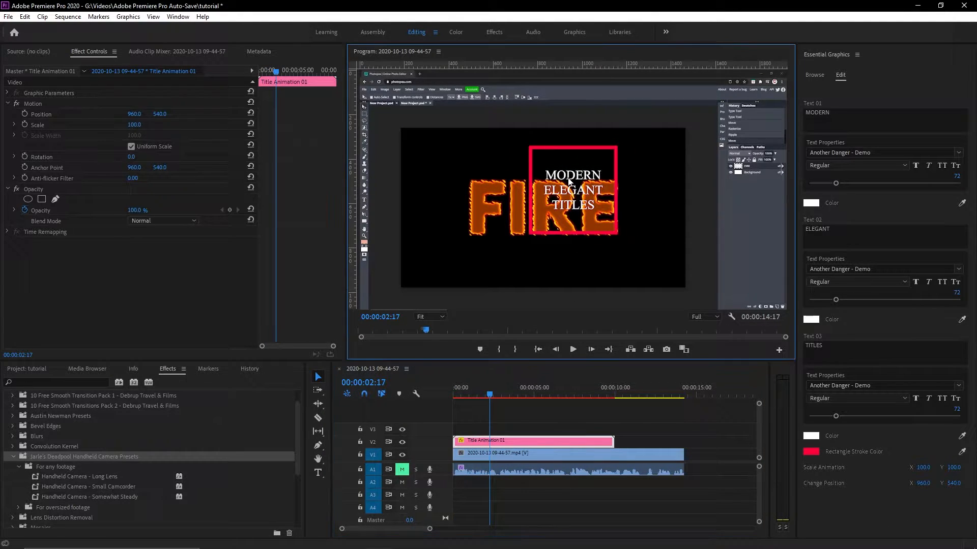
pyautogui.doubleClick(570, 182)
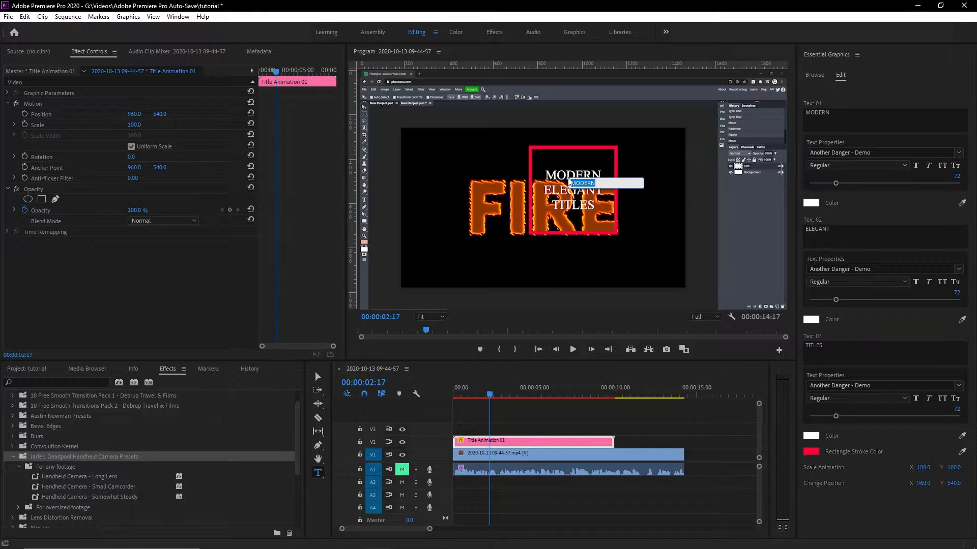
pyautogui.click(845, 124)
pyautogui.doubleClick(564, 195)
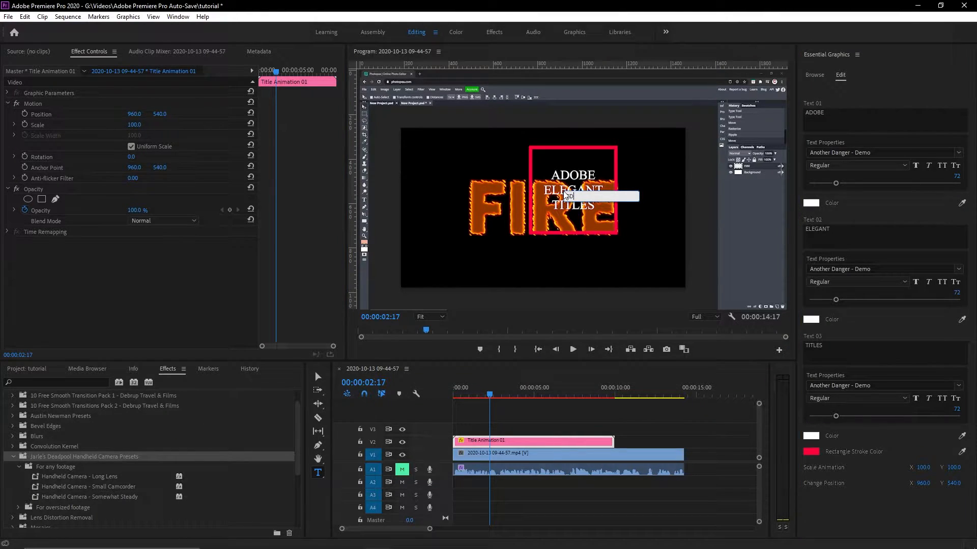
pyautogui.doubleClick(555, 213)
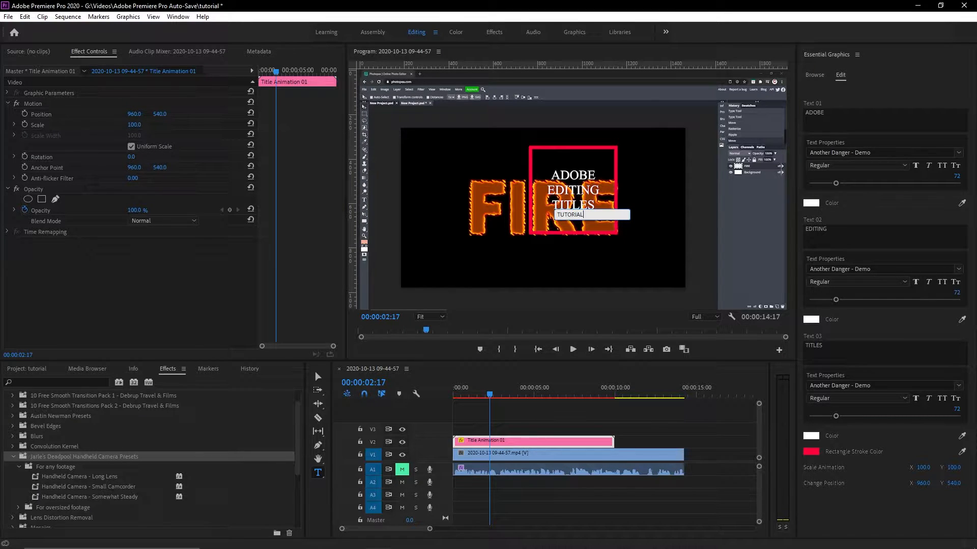
pyautogui.click(864, 511)
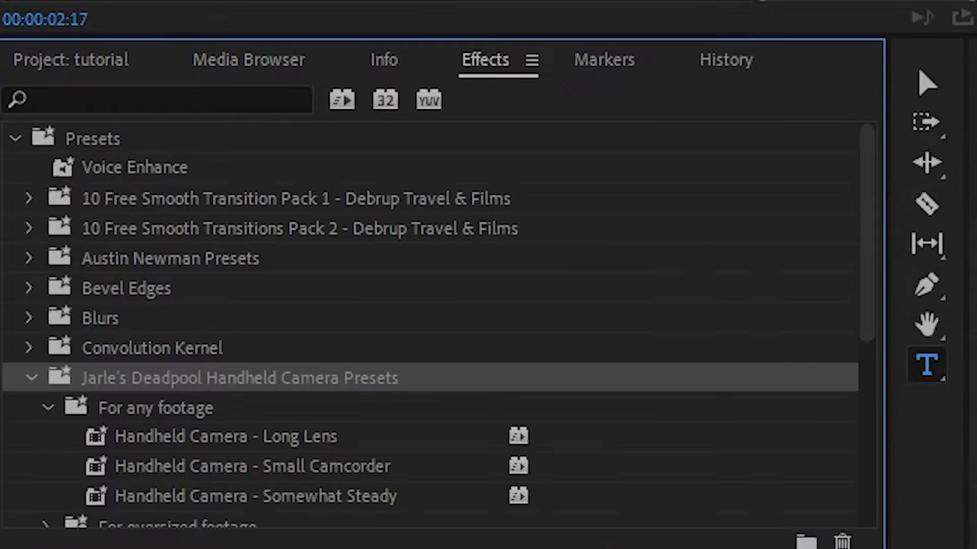
# - Search the effects for "camera blur" and select the Camera Blur video effect
pyautogui.click(187, 99)
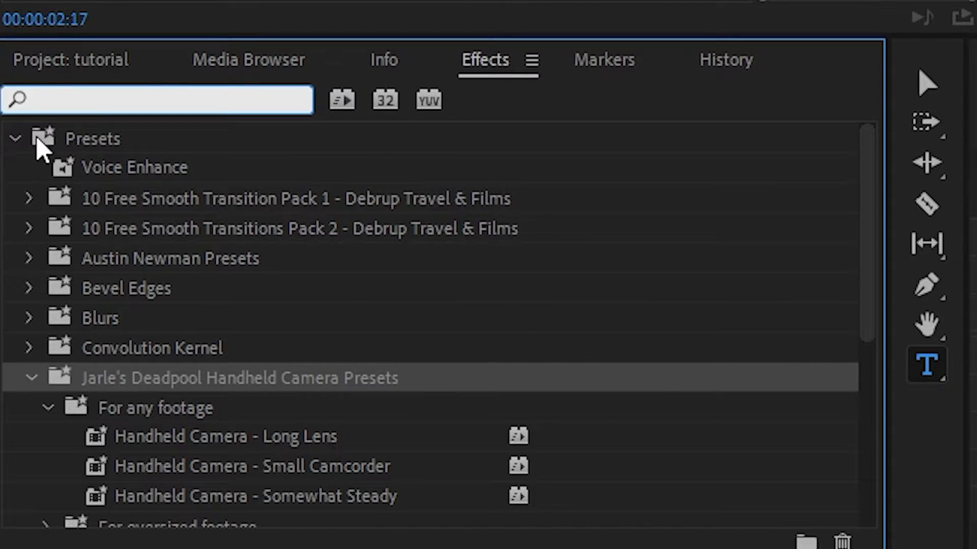
pyautogui.write('camera blur')
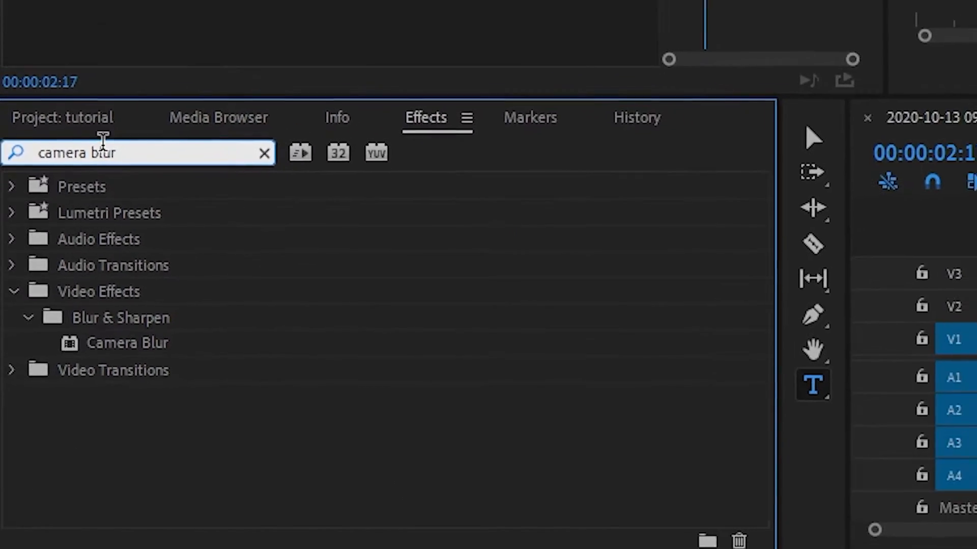
pyautogui.click(145, 317)
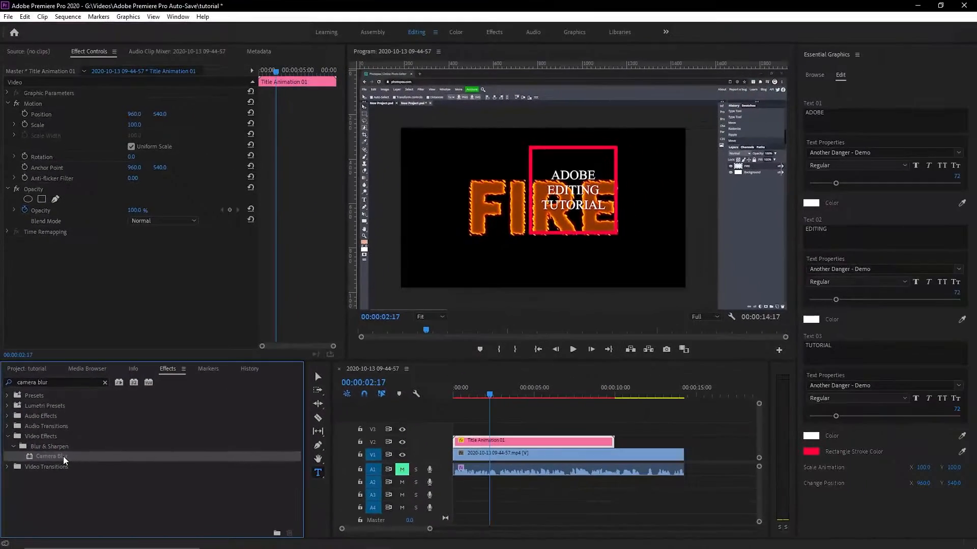
# - Try Camera Blur on the Title Animation 01 clip and undo it
pyautogui.moveTo(64, 461); pyautogui.dragTo(490, 443)
pyautogui.moveTo(484, 388); pyautogui.dragTo(432, 392)
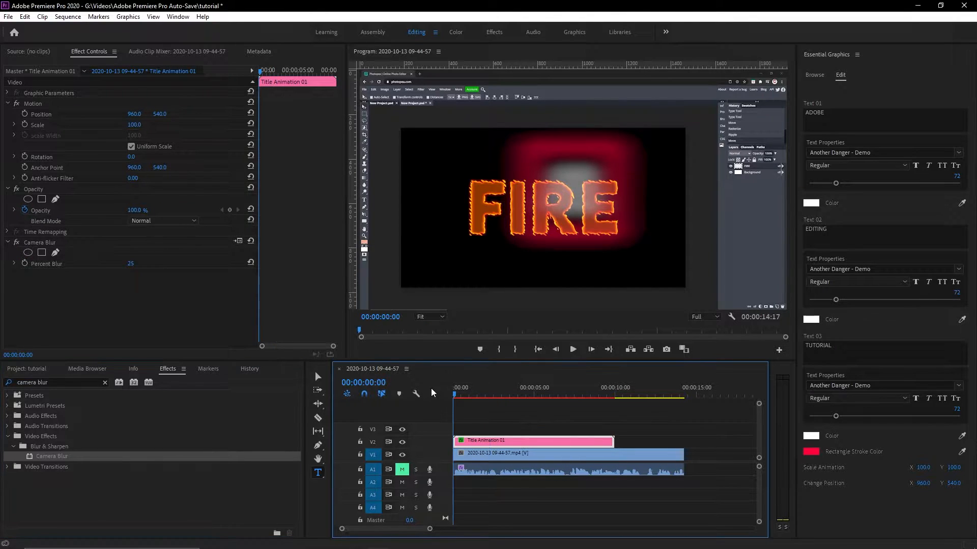
pyautogui.hotkey('ctrl', 'z')
# - Apply Camera Blur to the screen recording clip on V1 and play the sequence from the start
pyautogui.moveTo(49, 456); pyautogui.dragTo(499, 454)
pyautogui.click(506, 394)
pyautogui.moveTo(514, 392); pyautogui.dragTo(443, 396)
pyautogui.press('space')
pyautogui.click(532, 417)
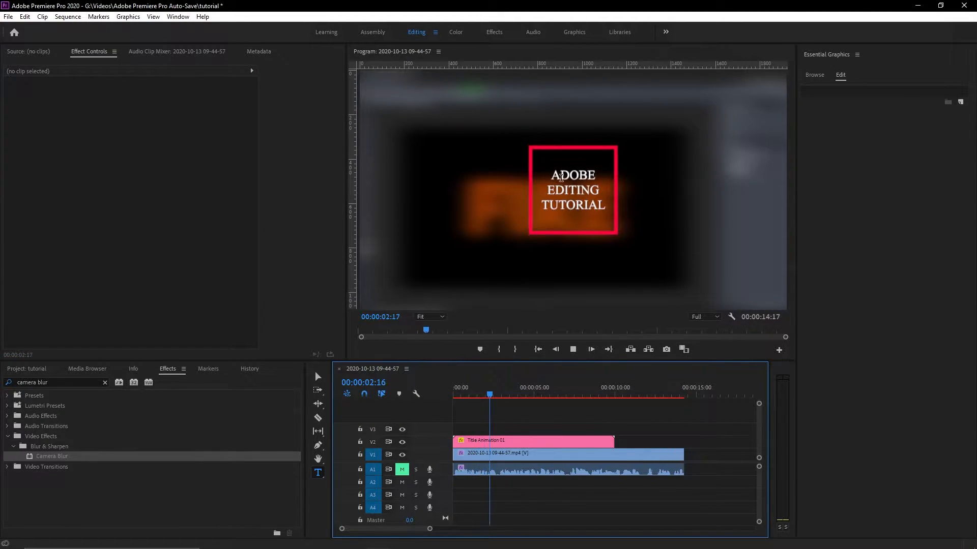
pyautogui.press('space')
# - Set the screen recording's Percent Blur to 0 and turn on its keyframing at the sequence start
pyautogui.click(318, 377)
pyautogui.moveTo(483, 396); pyautogui.dragTo(340, 394)
pyautogui.click(507, 411)
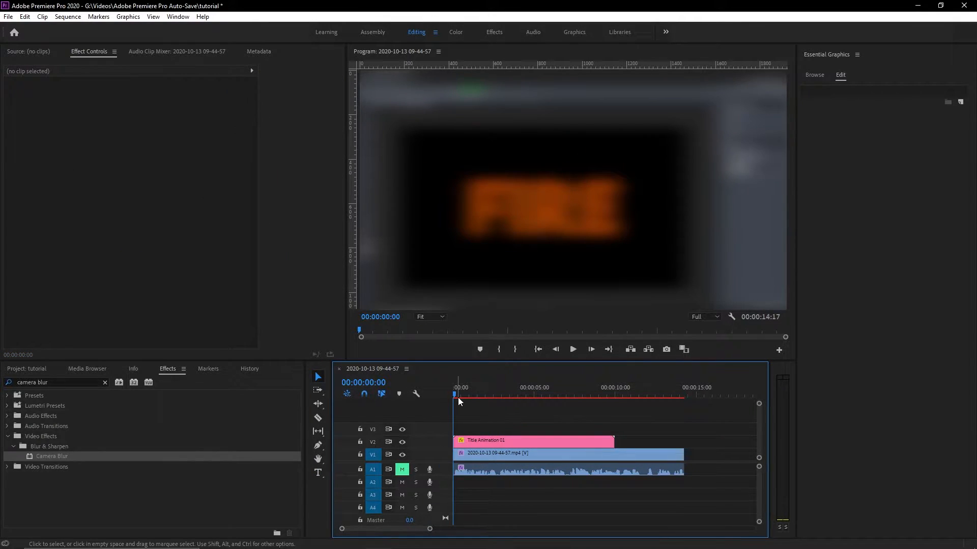
pyautogui.click(477, 454)
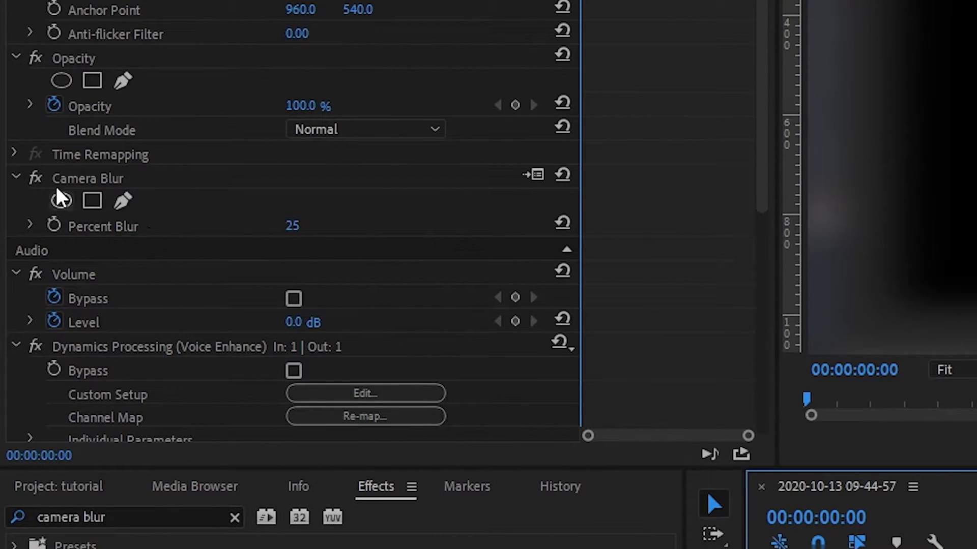
pyautogui.click(70, 180)
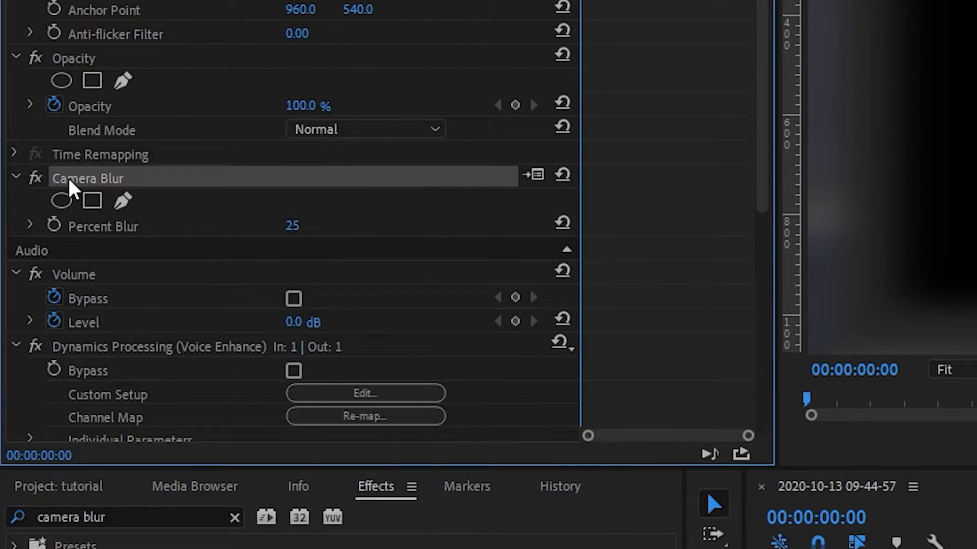
pyautogui.click(294, 226)
pyautogui.write('0')
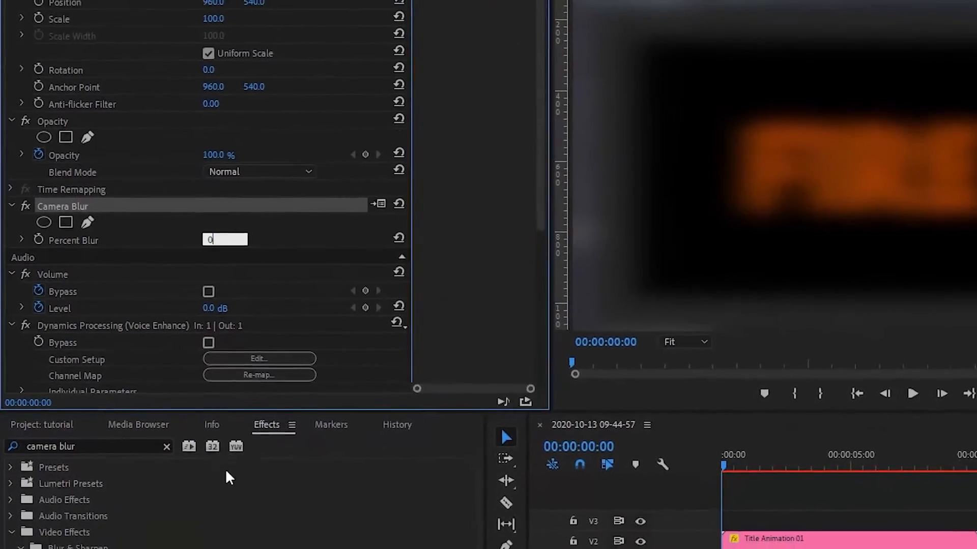
pyautogui.click(226, 471)
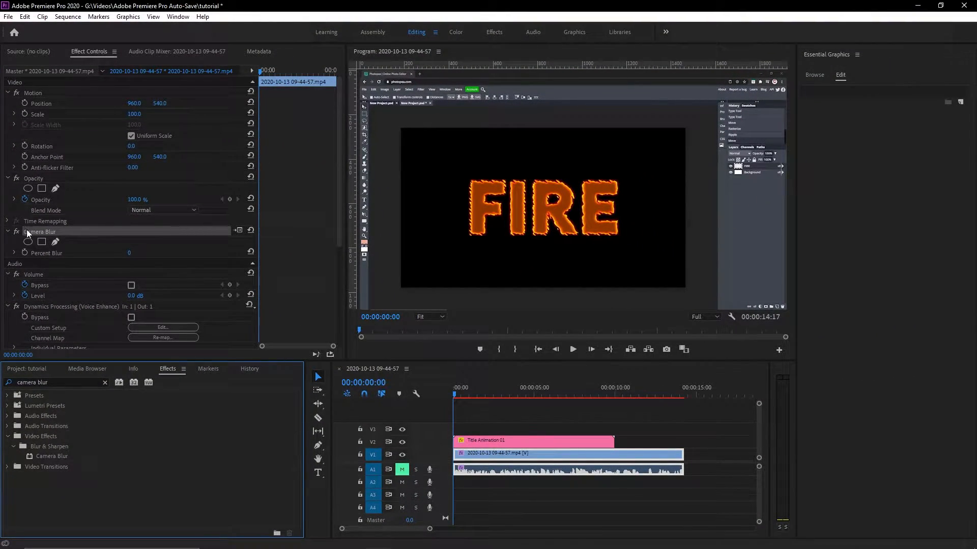
pyautogui.click(24, 253)
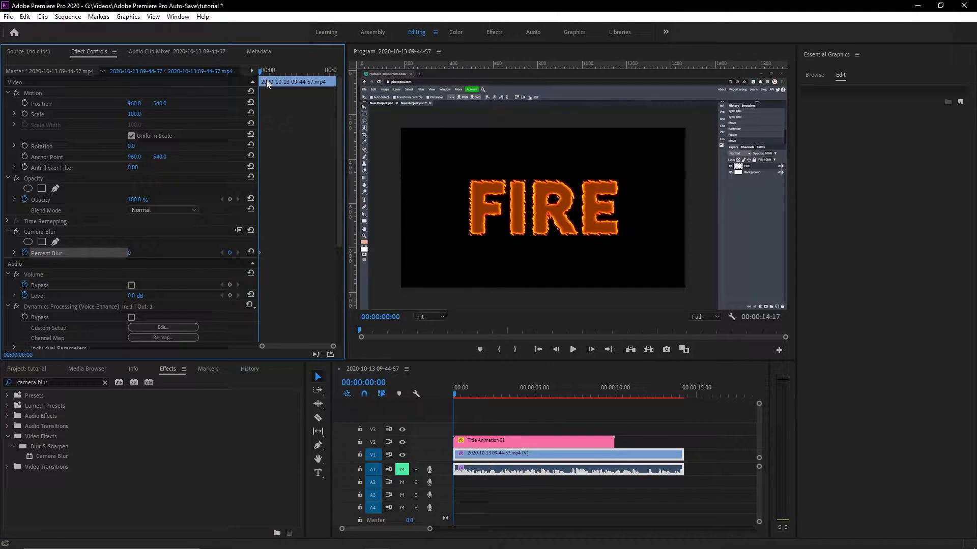
# - Set the screen recording's Percent Blur to 13 at 00:00:01:02 to keyframe the blur-in
pyautogui.click(457, 396)
pyautogui.moveTo(457, 395); pyautogui.dragTo(479, 396)
pyautogui.moveTo(463, 394)
pyautogui.mouseDown()
pyautogui.moveTo(480, 389)
pyautogui.moveTo(457, 398)
pyautogui.moveTo(472, 389)
pyautogui.mouseUp()
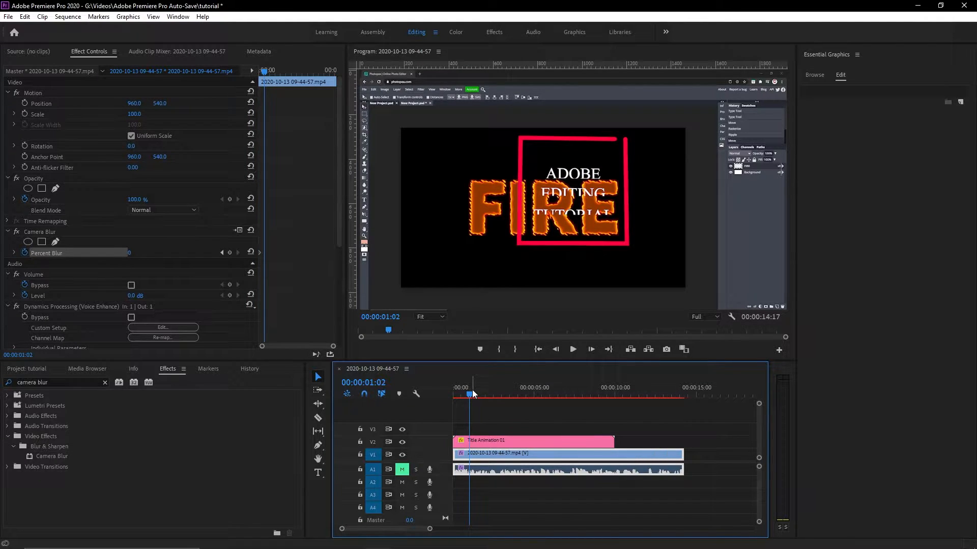
pyautogui.click(130, 253)
pyautogui.write('13')
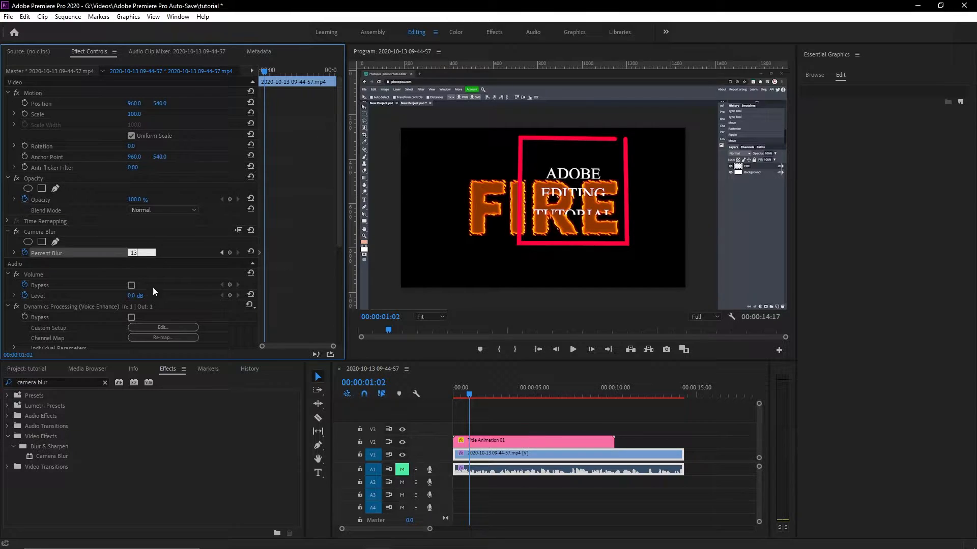
pyautogui.click(170, 502)
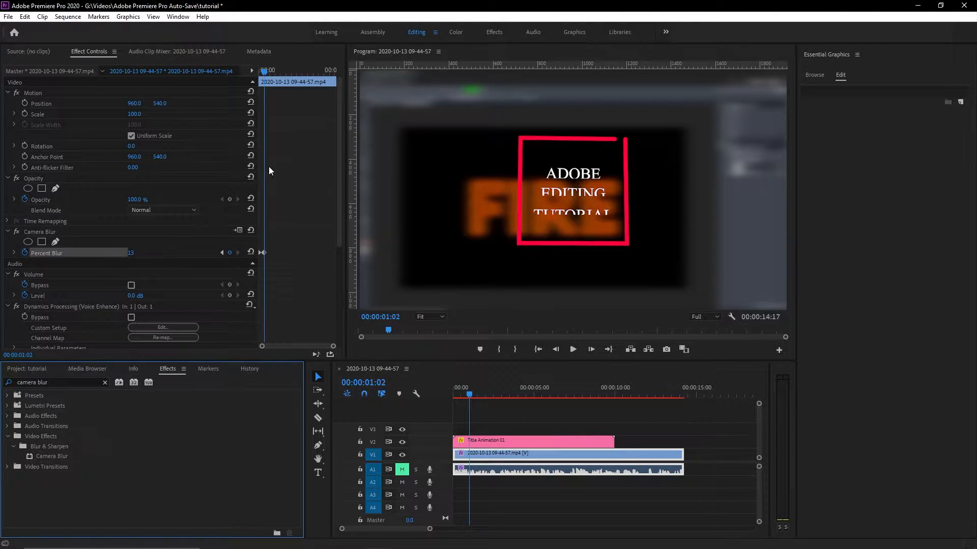
# - Inspect the blur-in keyframes and play the sequence from the start to review the blur transition
pyautogui.moveTo(332, 346); pyautogui.dragTo(303, 346)
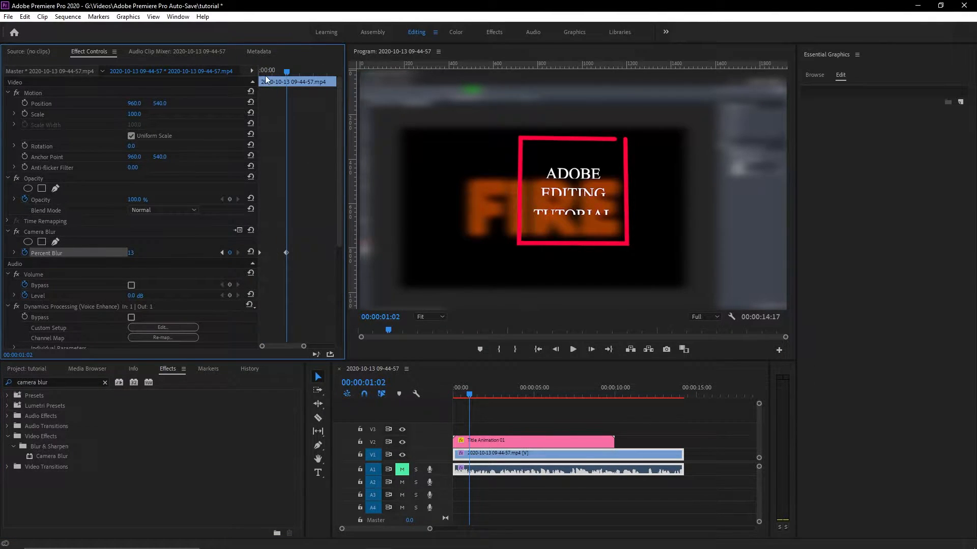
pyautogui.moveTo(262, 73); pyautogui.dragTo(235, 76)
pyautogui.press('space')
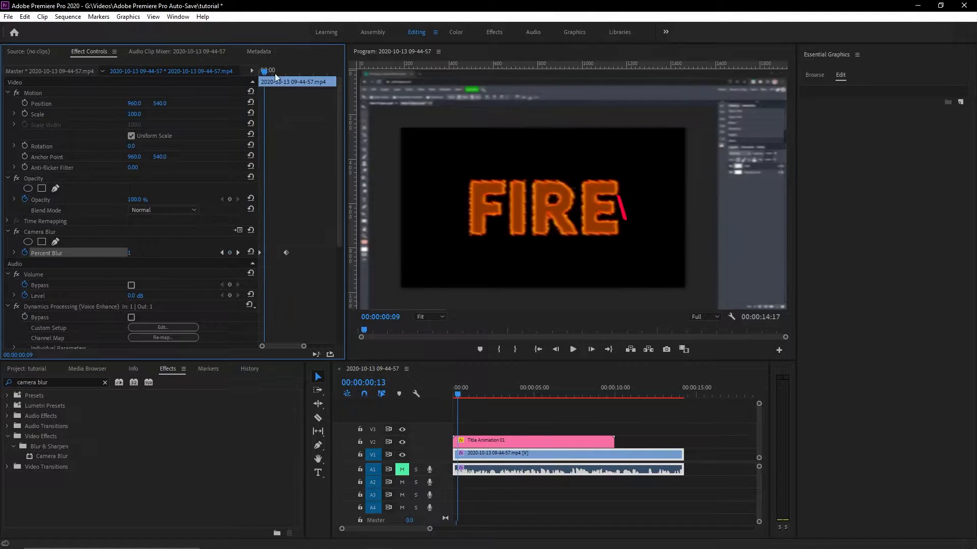
pyautogui.press('space')
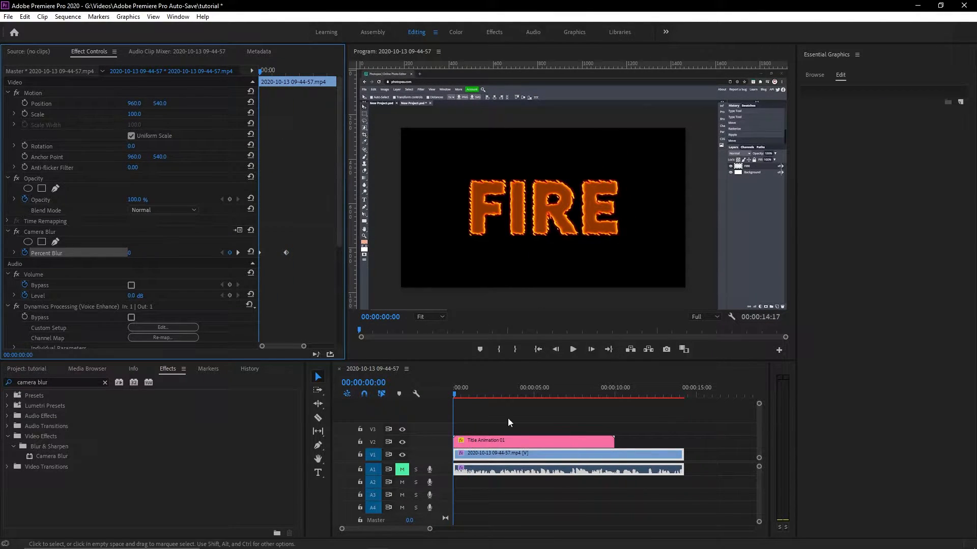
pyautogui.click(494, 413)
pyautogui.press('space')
pyautogui.press('space')
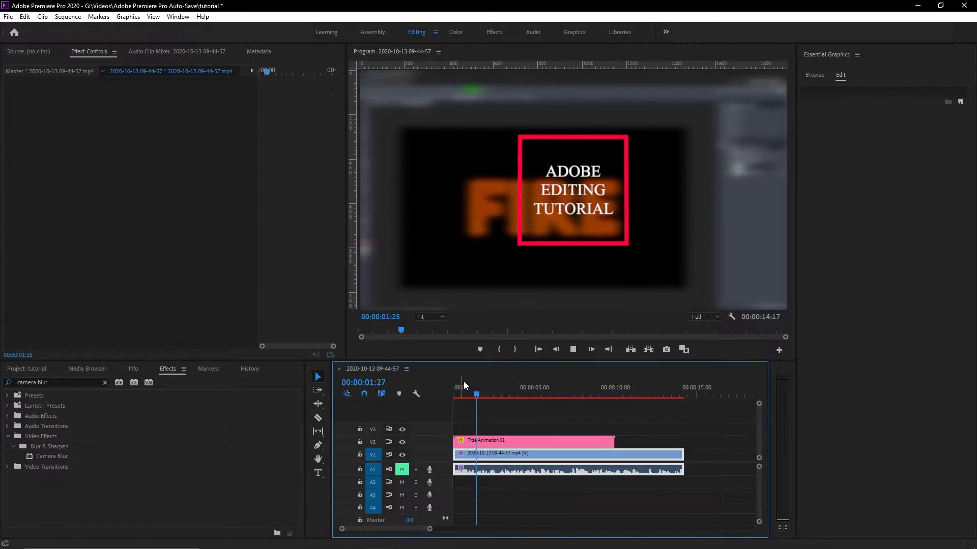
pyautogui.moveTo(461, 387); pyautogui.dragTo(392, 389)
pyautogui.press('space')
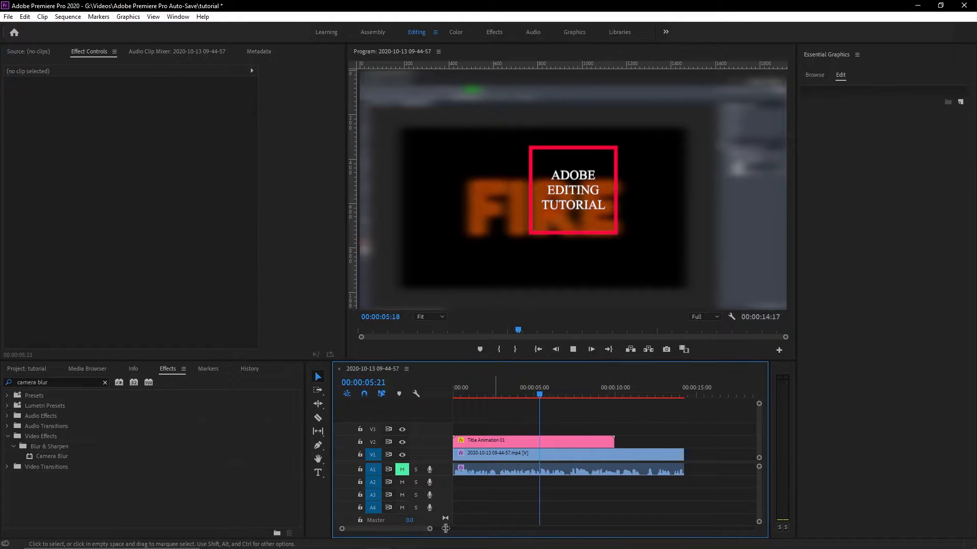
# - Add a Percent Blur keyframe on the screen recording at 00:00:09:25, just before the title ends
pyautogui.moveTo(429, 530); pyautogui.dragTo(460, 530)
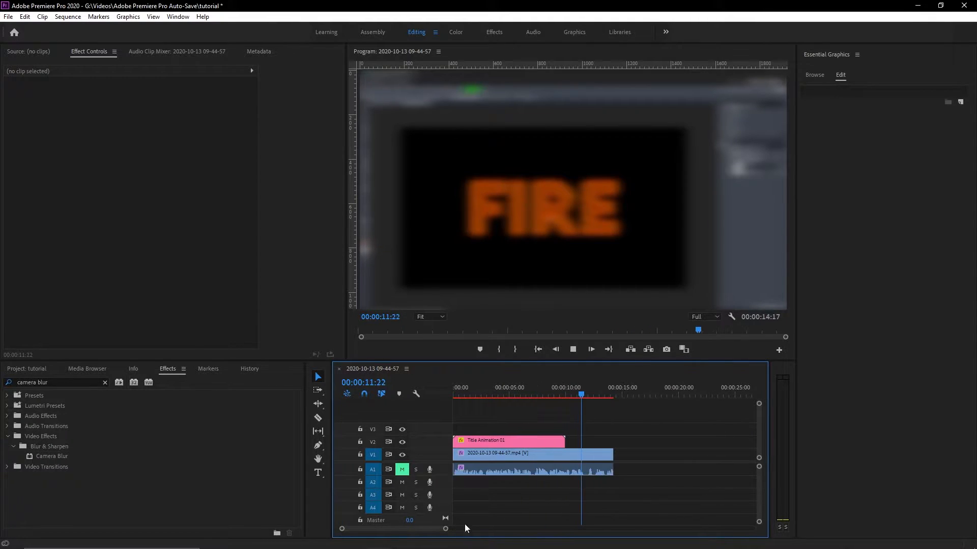
pyautogui.moveTo(550, 392)
pyautogui.mouseDown()
pyautogui.moveTo(587, 390)
pyautogui.moveTo(547, 391)
pyautogui.mouseUp()
pyautogui.click(548, 390)
pyautogui.press('space')
pyautogui.click(559, 395)
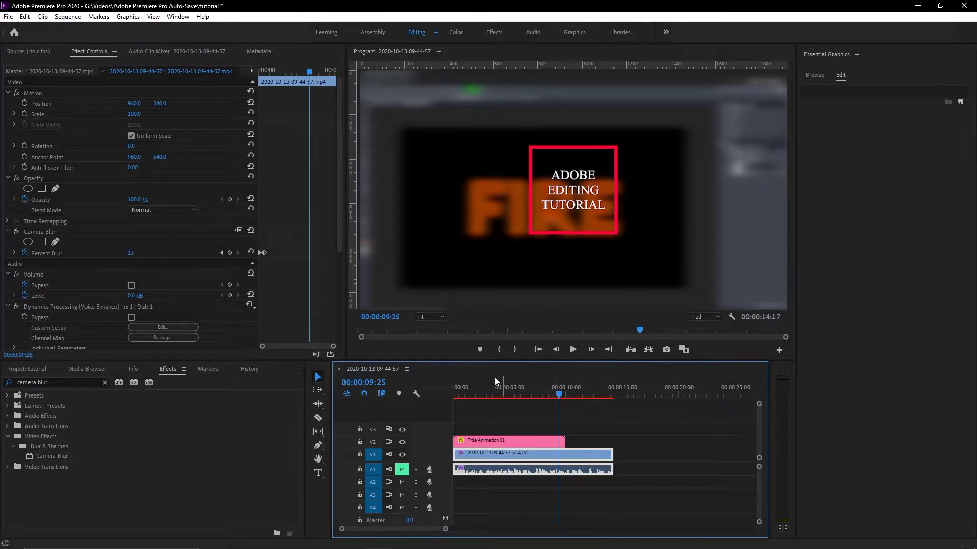
pyautogui.click(229, 296)
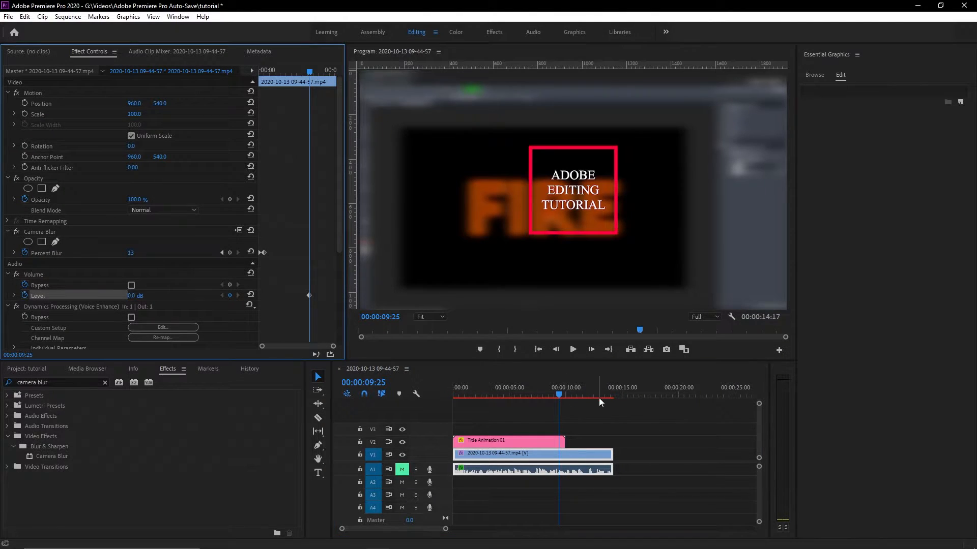
pyautogui.click(229, 296)
pyautogui.click(229, 253)
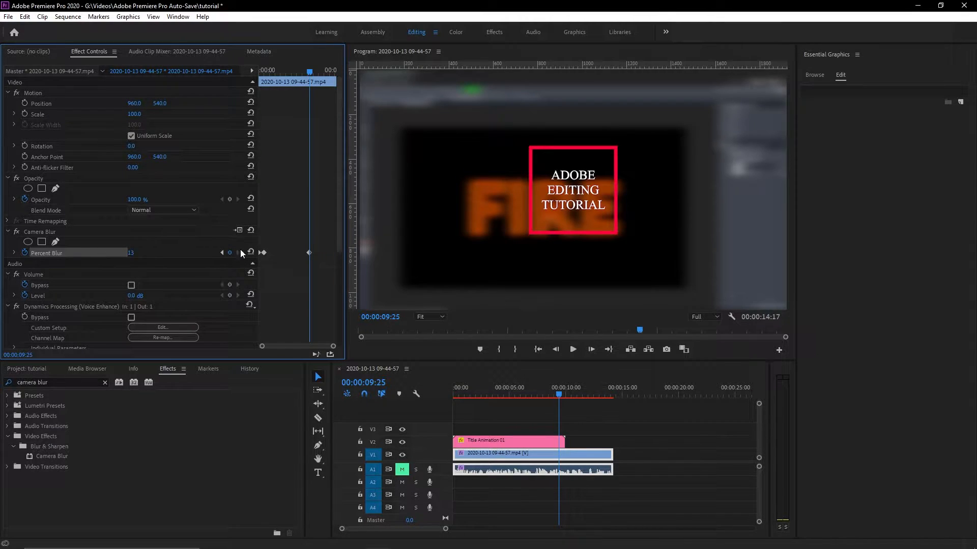
# - Set the screen recording's Percent Blur to 0 at 00:00:09:58, where the title ends
pyautogui.click(566, 395)
pyautogui.click(141, 253)
pyautogui.press('Return')
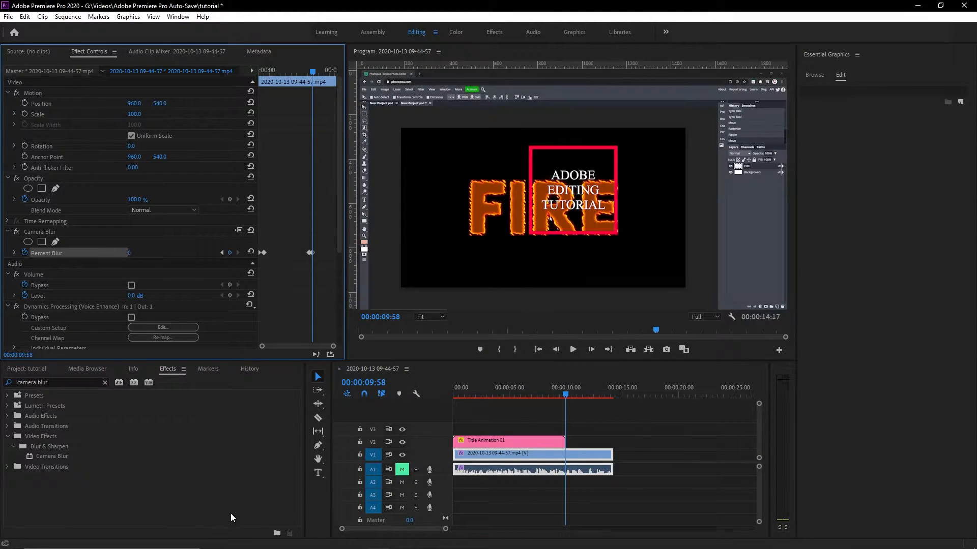
# - Inspect the blur keyframes and play the end of the title to review the blur-out
pyautogui.moveTo(332, 347); pyautogui.dragTo(298, 347)
pyautogui.click(317, 252)
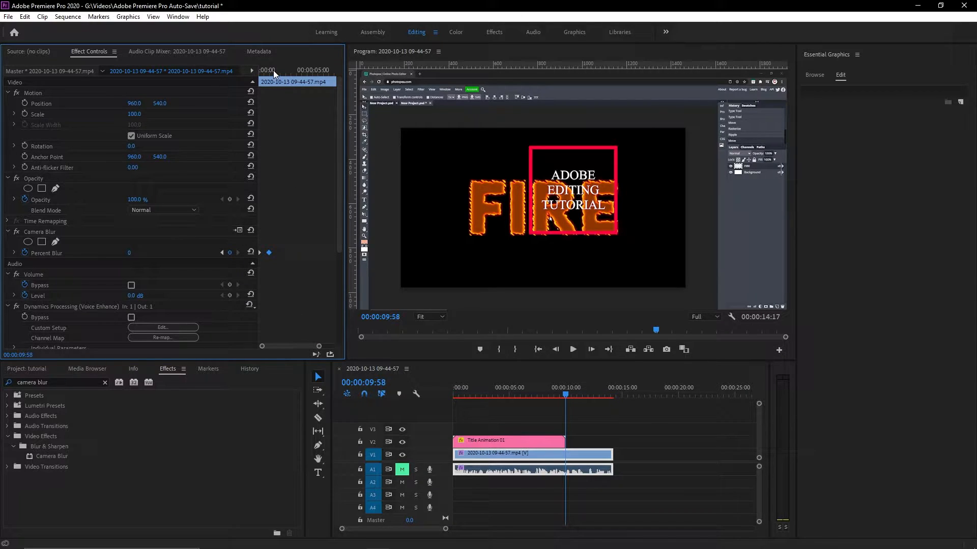
pyautogui.moveTo(307, 346); pyautogui.dragTo(316, 349)
pyautogui.moveTo(514, 381); pyautogui.dragTo(551, 397)
pyautogui.moveTo(321, 346); pyautogui.dragTo(335, 347)
pyautogui.press('space')
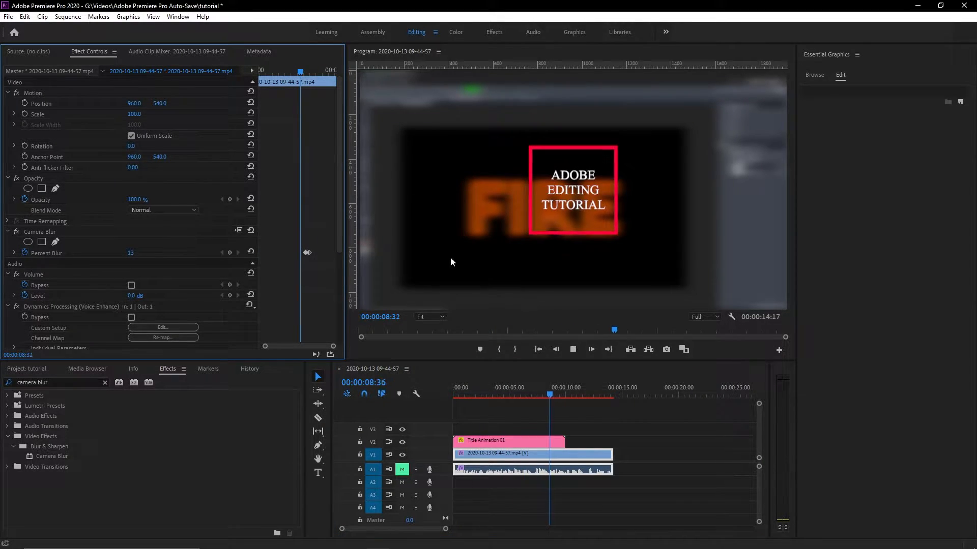
pyautogui.click(655, 465)
pyautogui.click(557, 389)
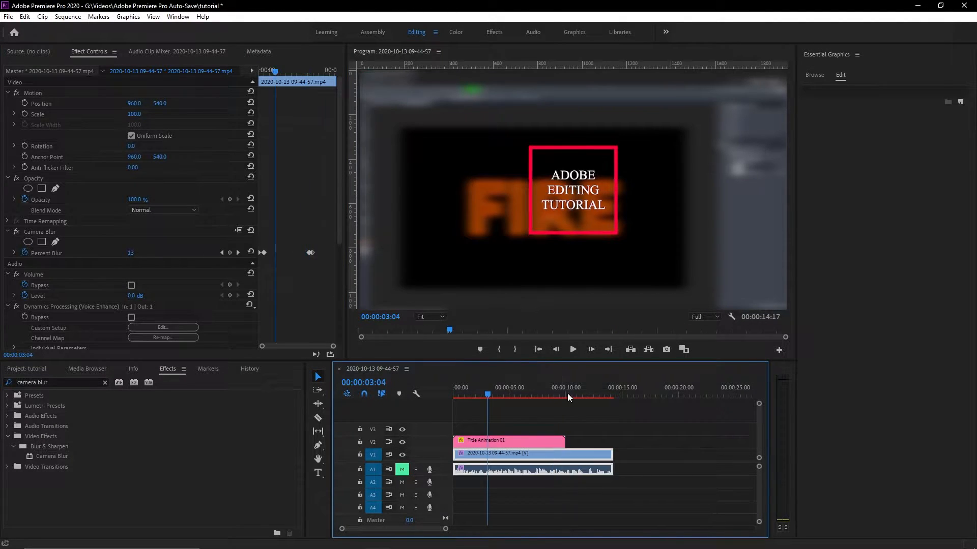
pyautogui.click(572, 391)
pyautogui.click(591, 430)
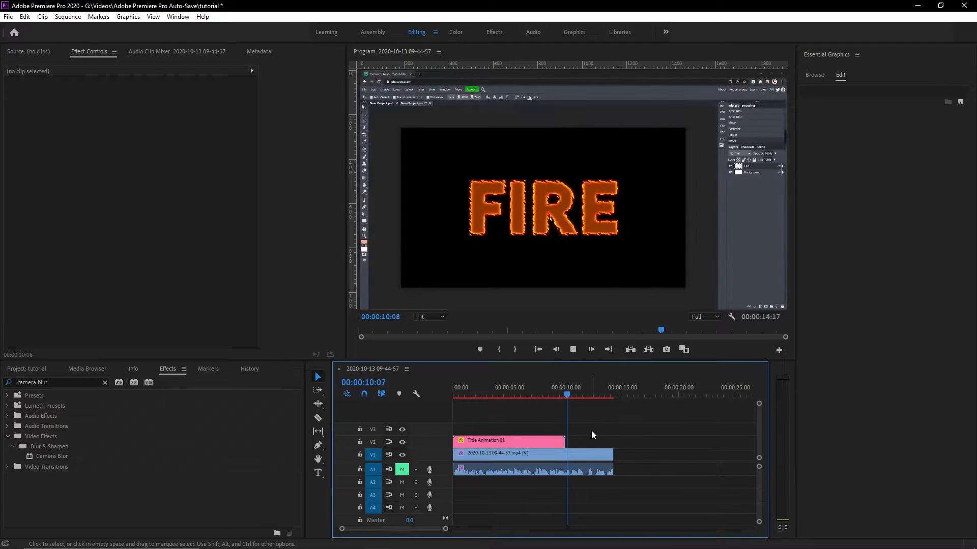
pyautogui.press('space')
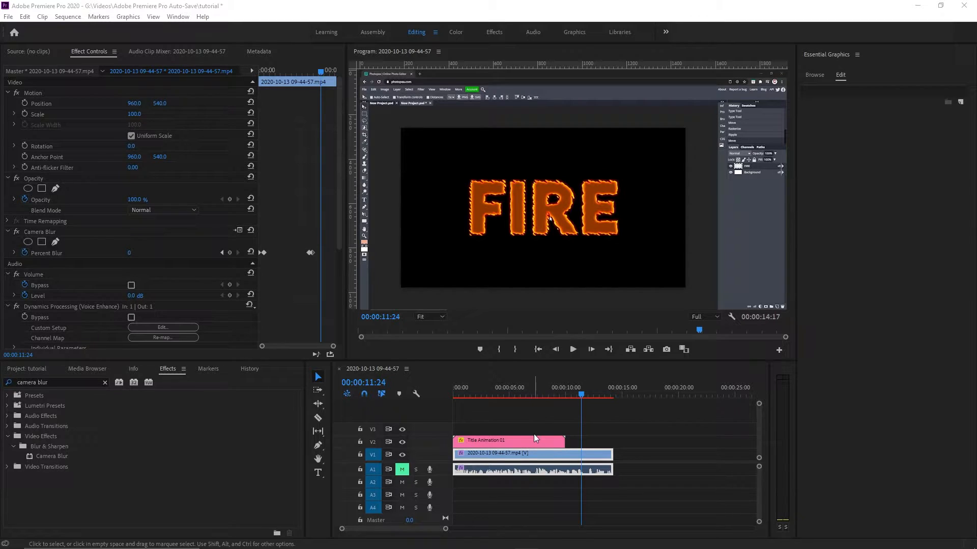
# - Place the SubscribeCambit.mov overlay on track V3 at the start of the sequence and play it
pyautogui.moveTo(750, 389); pyautogui.dragTo(451, 428)
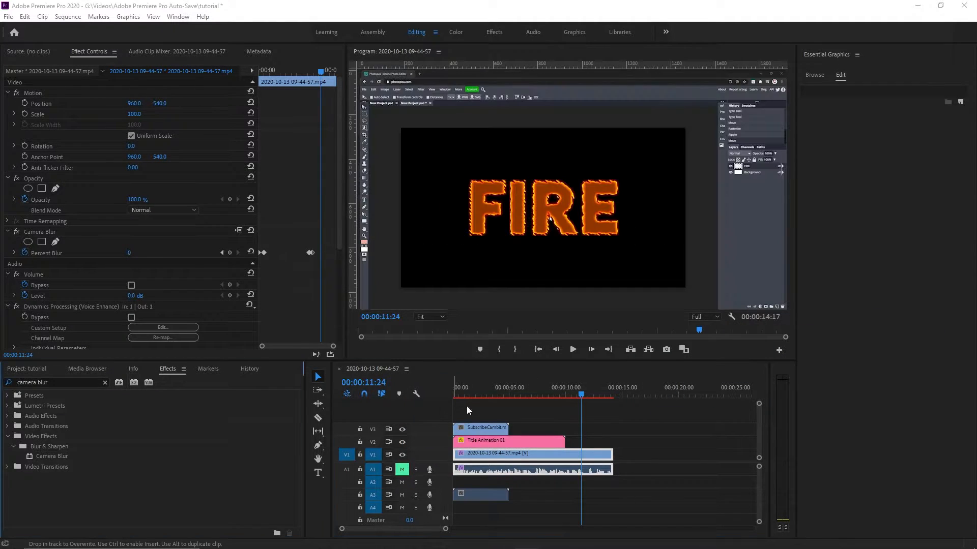
pyautogui.moveTo(456, 395); pyautogui.dragTo(436, 398)
pyautogui.press('space')
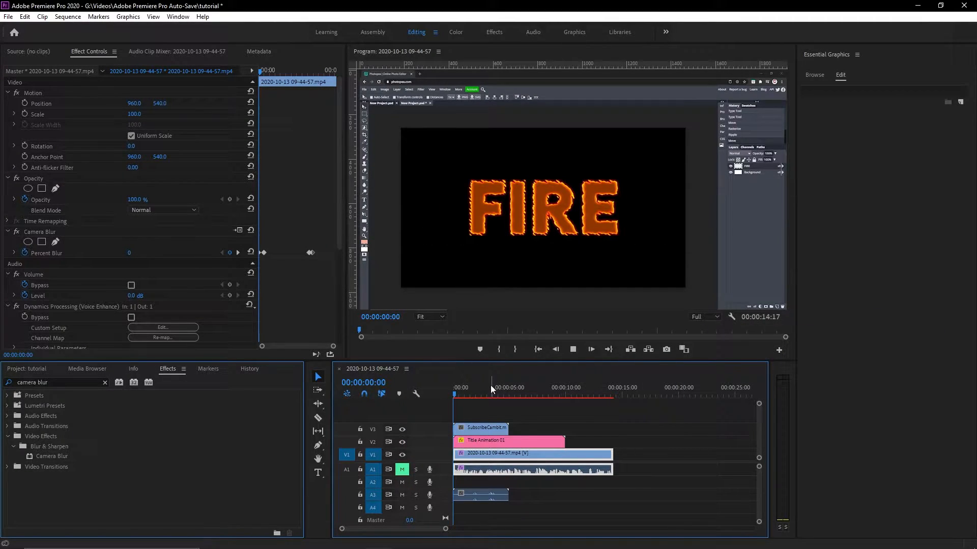
pyautogui.press('space')
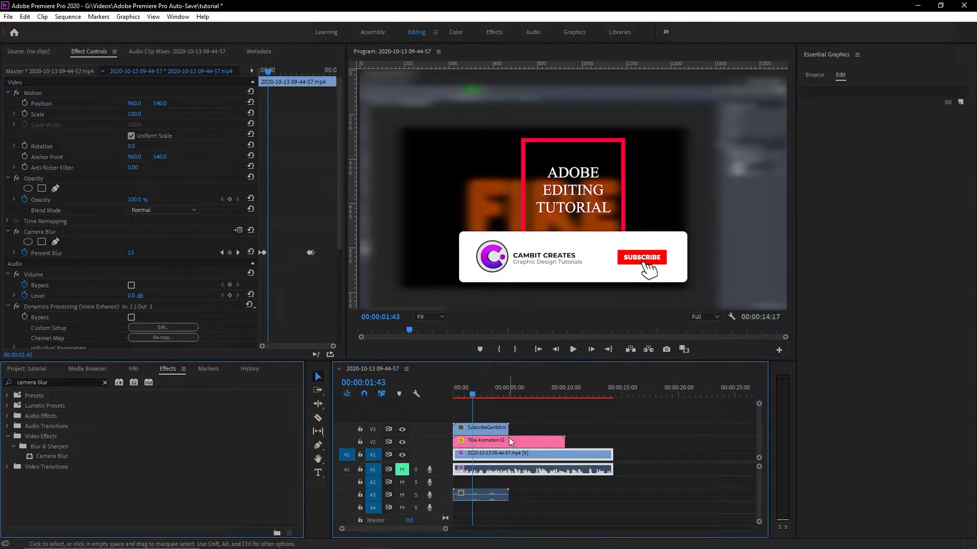
# - Move the title to start where the subscribe clip ends and shift the recording's blur-in keyframes to the title's new start
pyautogui.moveTo(481, 446); pyautogui.dragTo(530, 445)
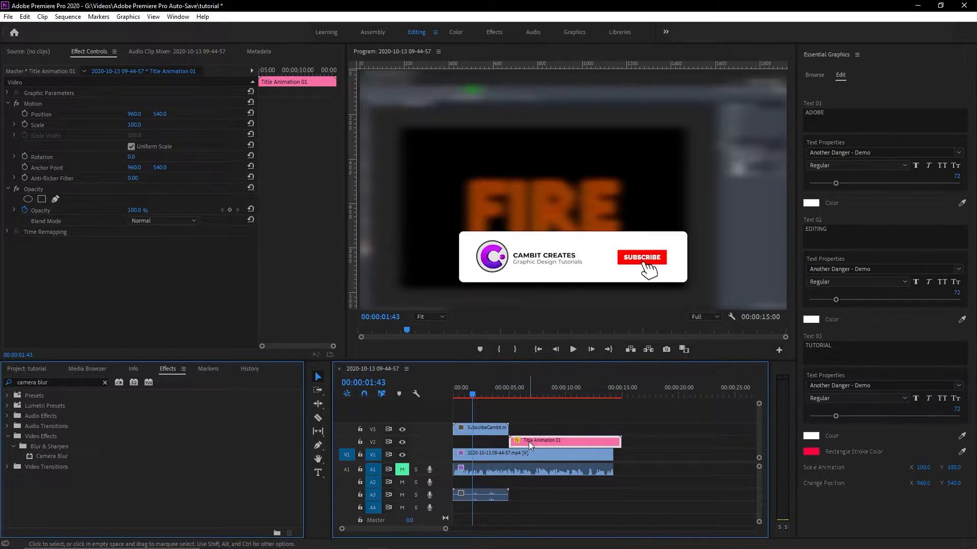
pyautogui.moveTo(473, 396); pyautogui.dragTo(449, 401)
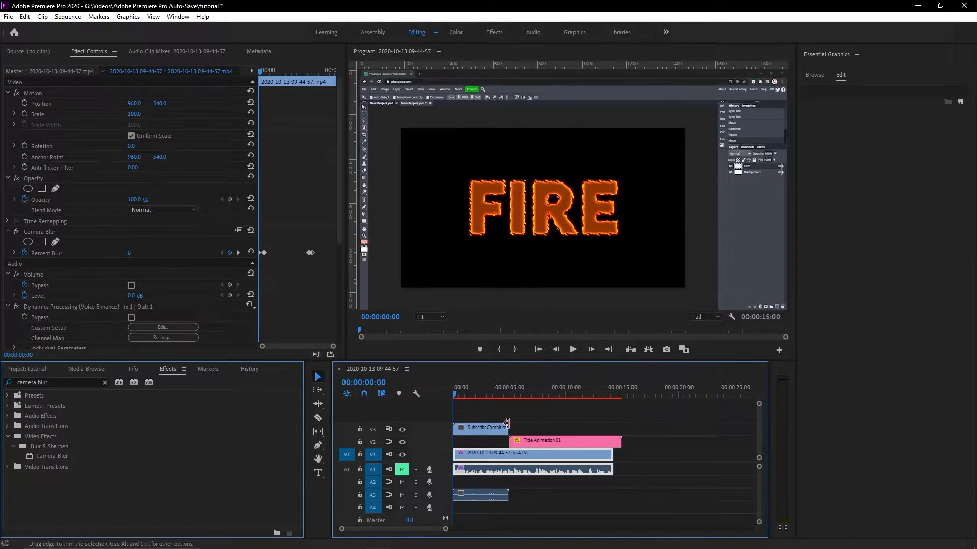
pyautogui.moveTo(264, 252); pyautogui.dragTo(282, 254)
pyautogui.moveTo(499, 392); pyautogui.dragTo(453, 395)
pyautogui.press('space')
# - Move the subscribe clip down to track V2 in front of the title and play the sequence
pyautogui.moveTo(471, 430); pyautogui.dragTo(474, 442)
pyautogui.click(461, 397)
pyautogui.press('space')
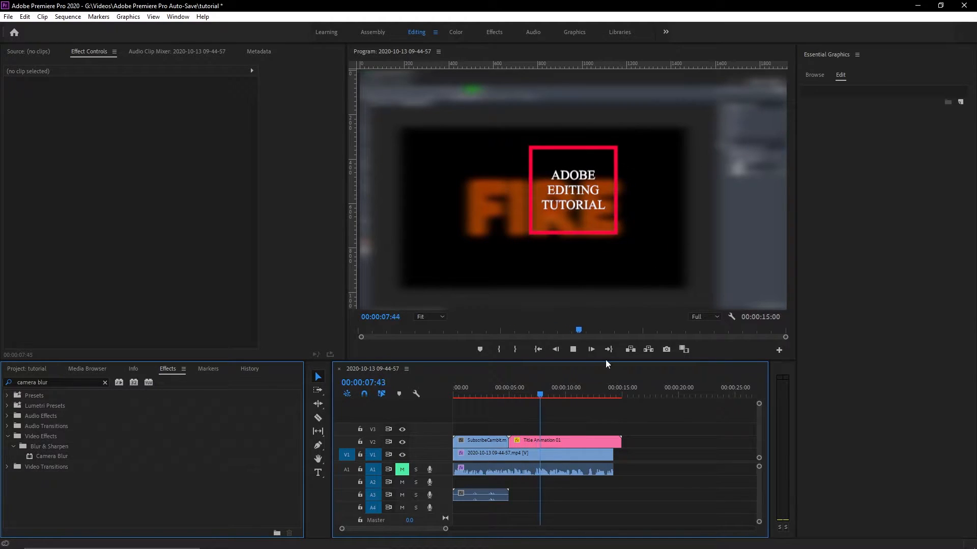
pyautogui.click(497, 393)
pyautogui.press('Home')
# - Set the subscribe clip's position to 408, 753 and its scale to 72
pyautogui.click(480, 413)
pyautogui.click(483, 441)
pyautogui.moveTo(478, 364); pyautogui.dragTo(478, 378)
pyautogui.click(481, 402)
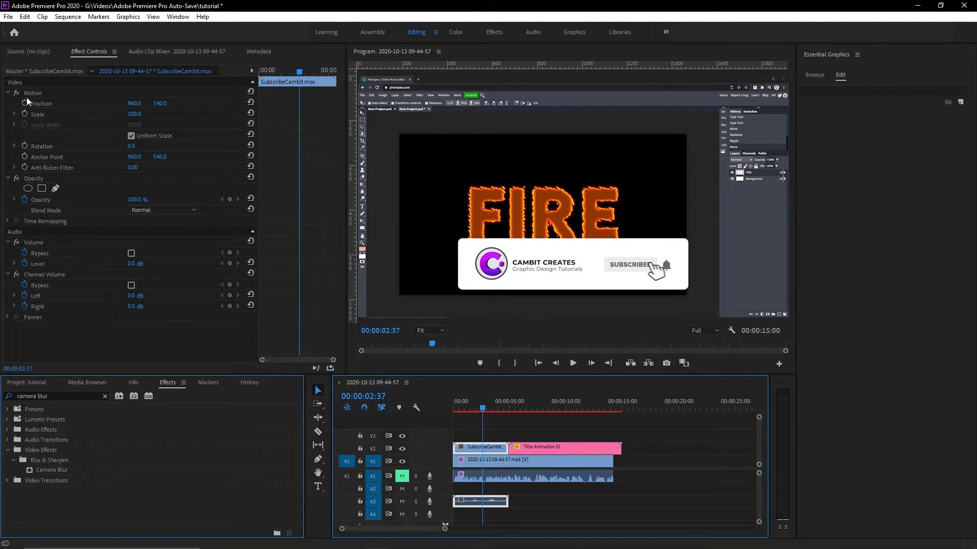
pyautogui.moveTo(140, 103); pyautogui.dragTo(68, 103)
pyautogui.moveTo(162, 103); pyautogui.dragTo(184, 103)
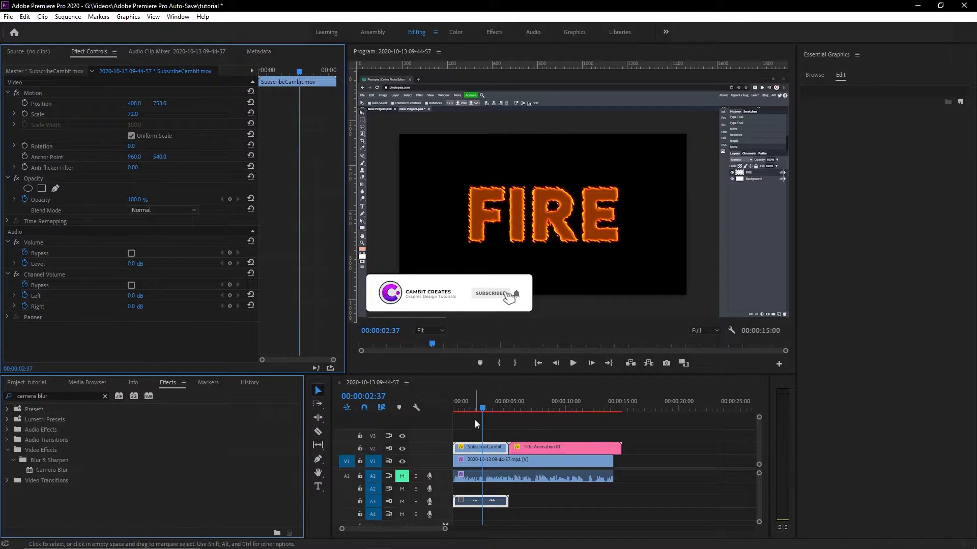
# - Play the sequence from the start and scrub through the subscribe clip to review its size and placement
pyautogui.press('Home')
pyautogui.click(505, 427)
pyautogui.press('space')
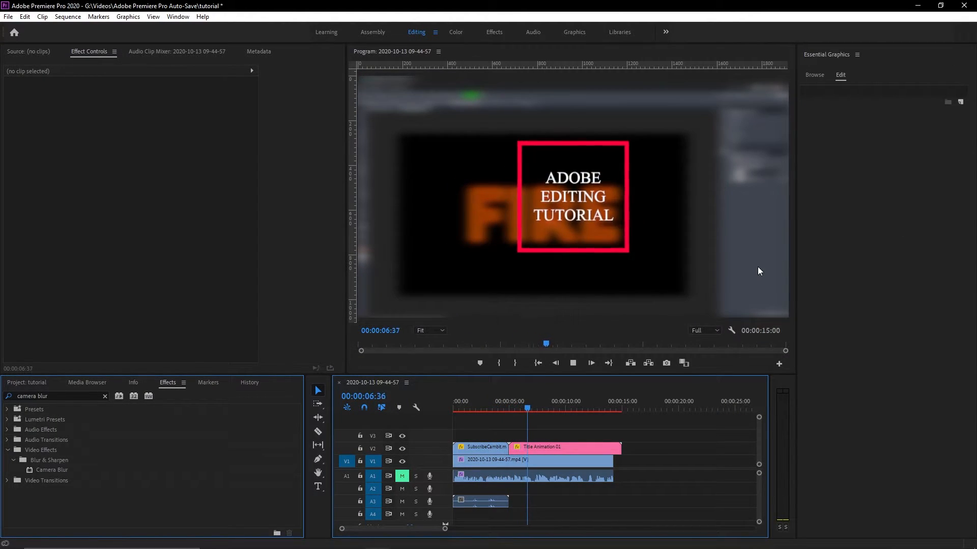
pyautogui.click(581, 445)
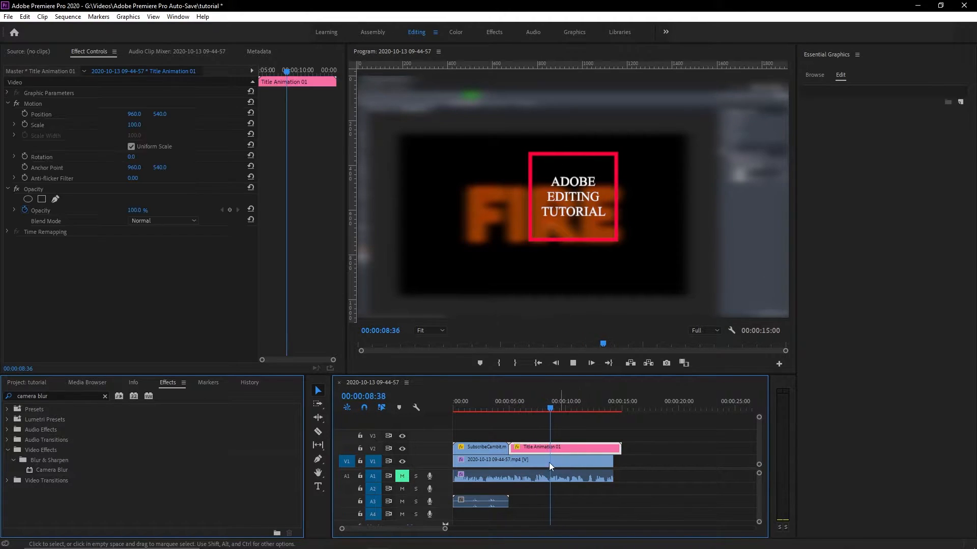
pyautogui.click(478, 427)
pyautogui.click(490, 450)
pyautogui.click(544, 452)
pyautogui.moveTo(491, 405); pyautogui.dragTo(471, 408)
pyautogui.click(504, 437)
pyautogui.click(501, 447)
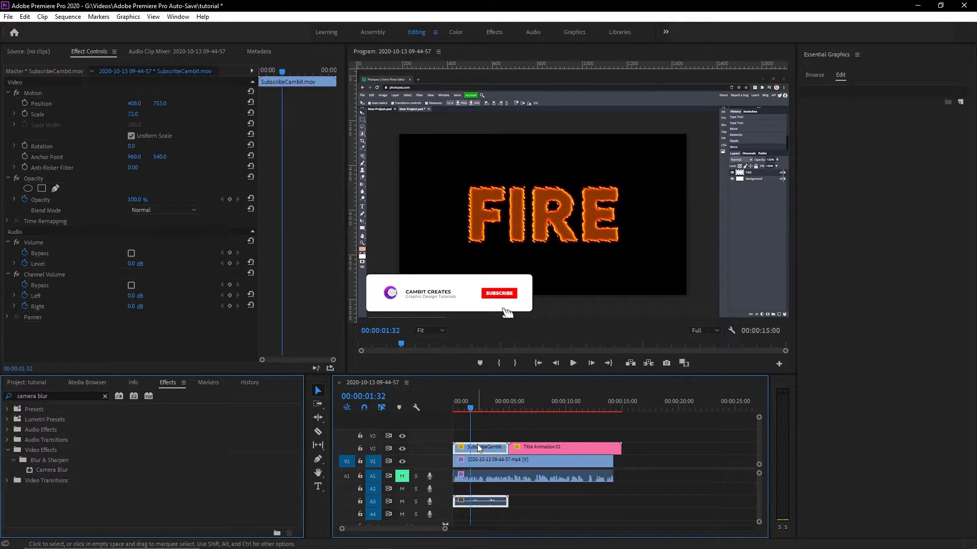
pyautogui.click(485, 405)
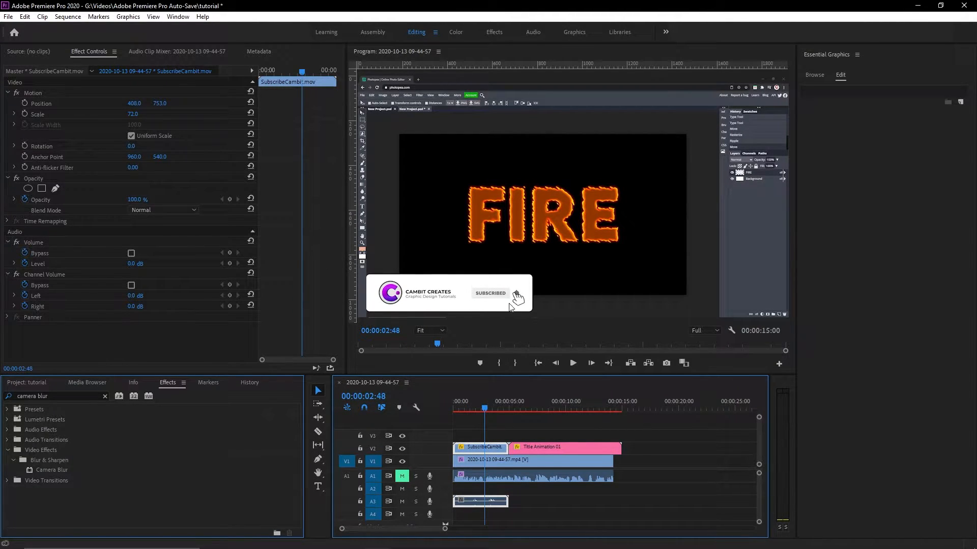
# - Trim the title's end back to the end of the screen recording and play the ending
pyautogui.click(569, 428)
pyautogui.click(619, 405)
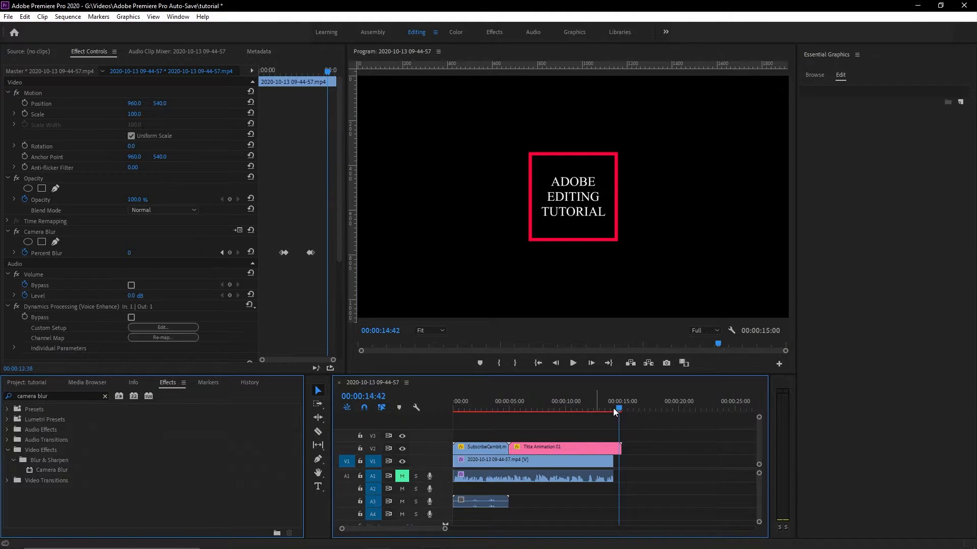
pyautogui.click(597, 406)
pyautogui.moveTo(620, 448); pyautogui.dragTo(612, 448)
pyautogui.click(616, 429)
pyautogui.press('space')
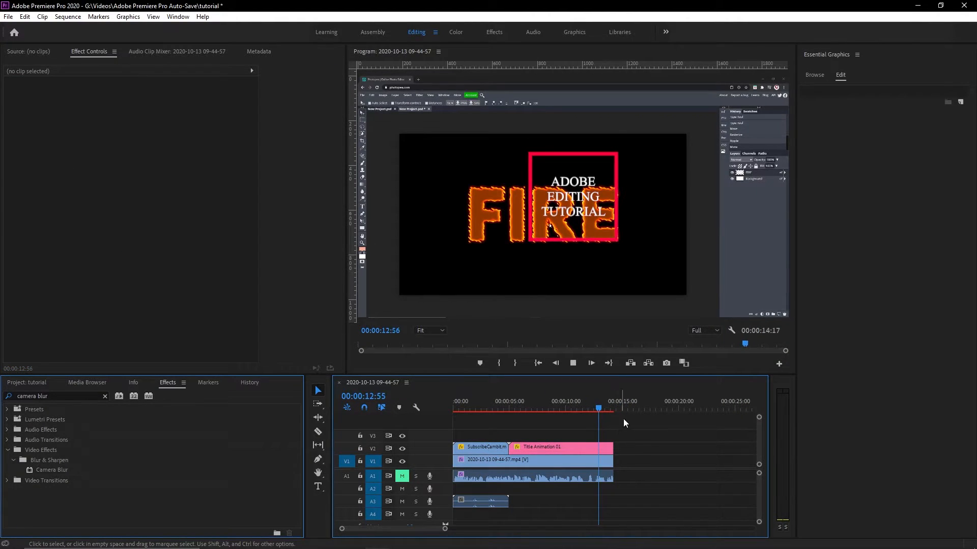
pyautogui.press('space')
# - Clear the effects search and choose the 5. Smooth - Spin Clockwise(20 Frames) preset in 10 Free Smooth Transition Pack 1
pyautogui.click(604, 463)
pyautogui.click(105, 396)
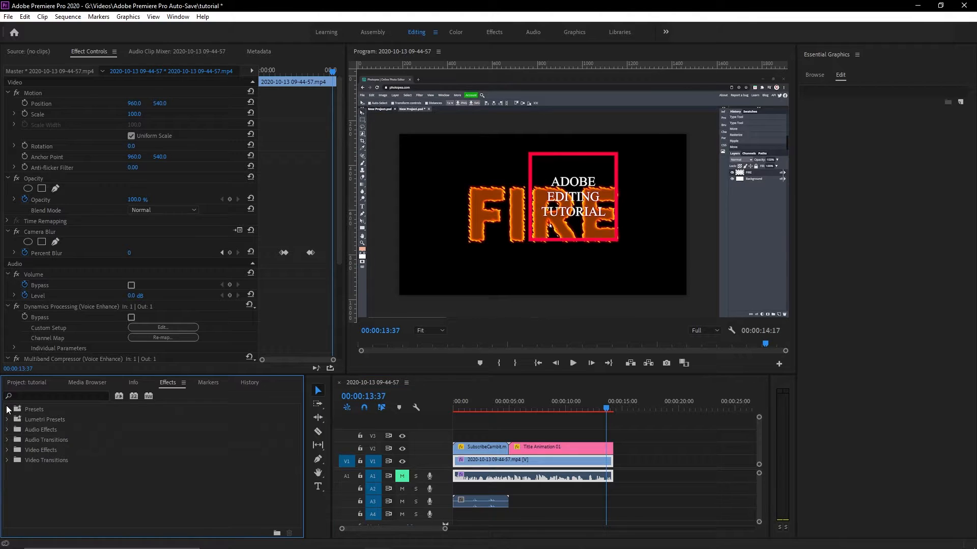
pyautogui.click(7, 409)
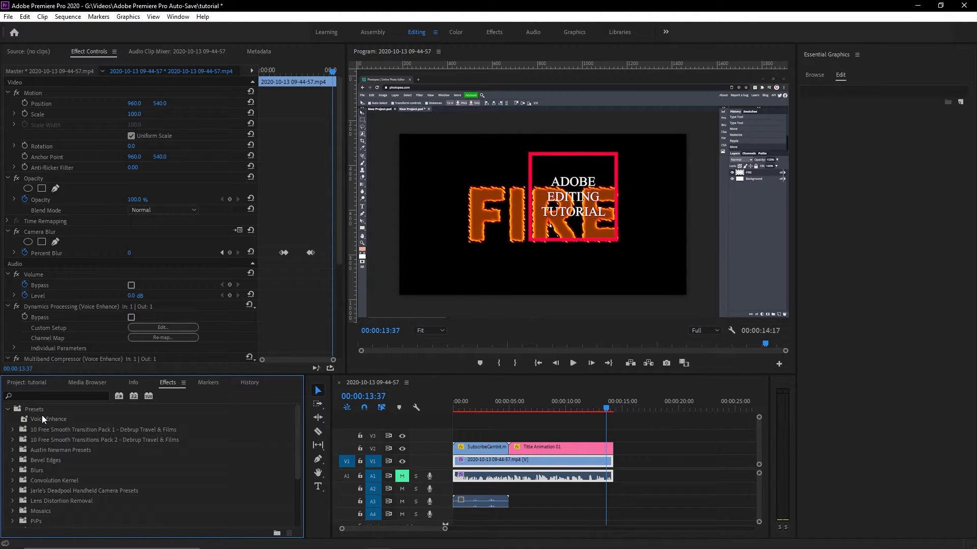
pyautogui.moveTo(445, 530); pyautogui.dragTo(403, 530)
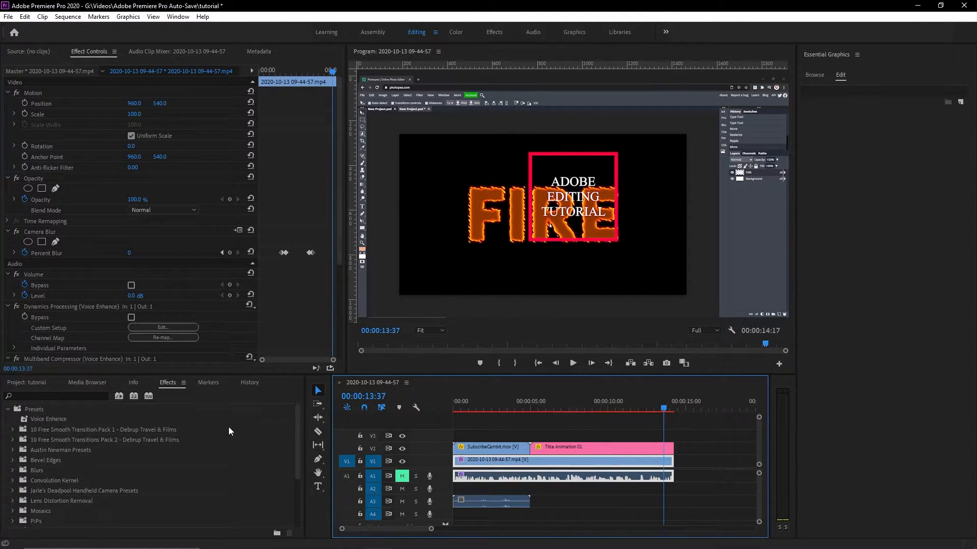
pyautogui.click(812, 299)
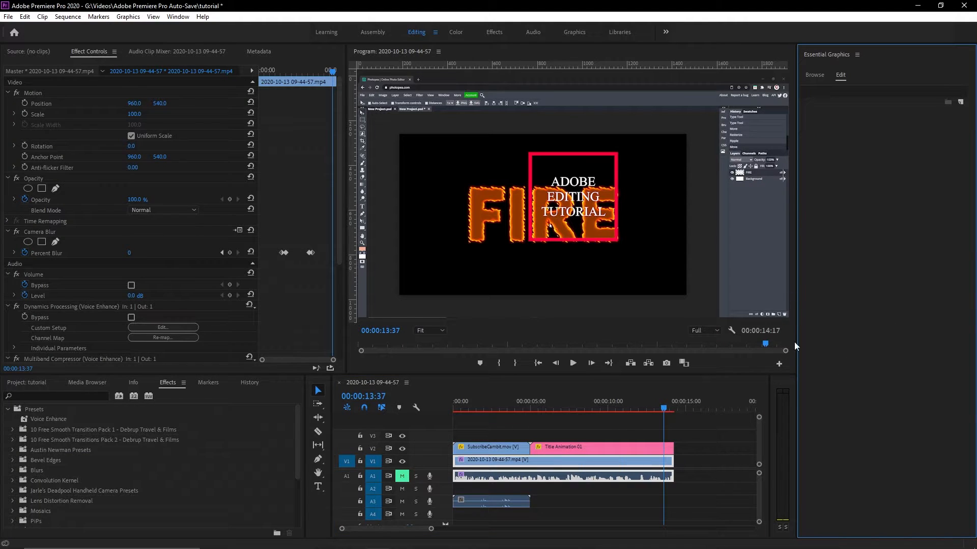
pyautogui.click(12, 430)
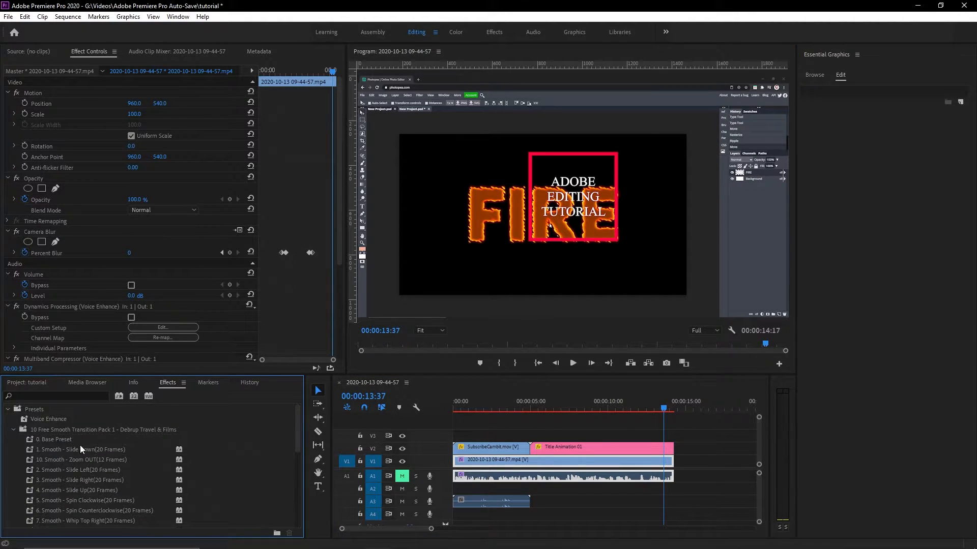
pyautogui.scroll(-3, 88, 449)
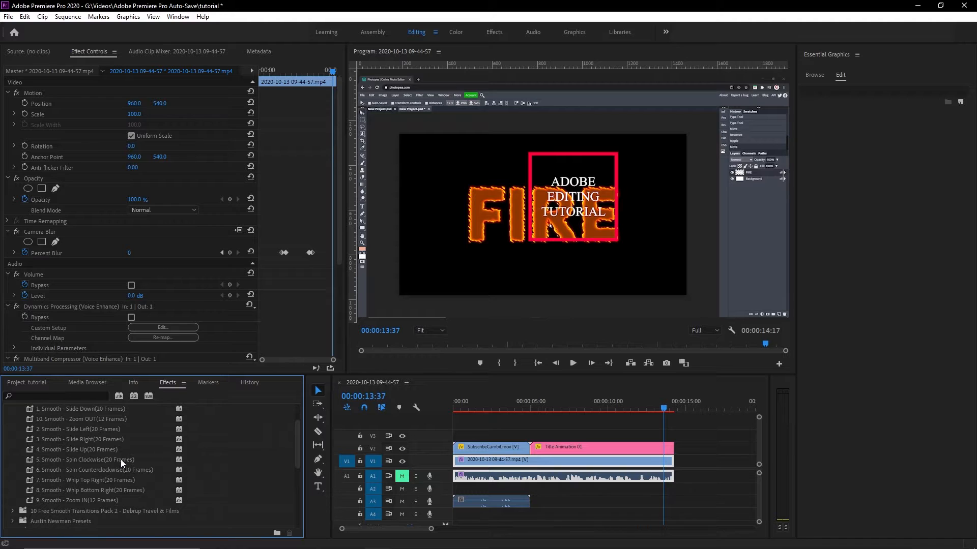
pyautogui.click(94, 461)
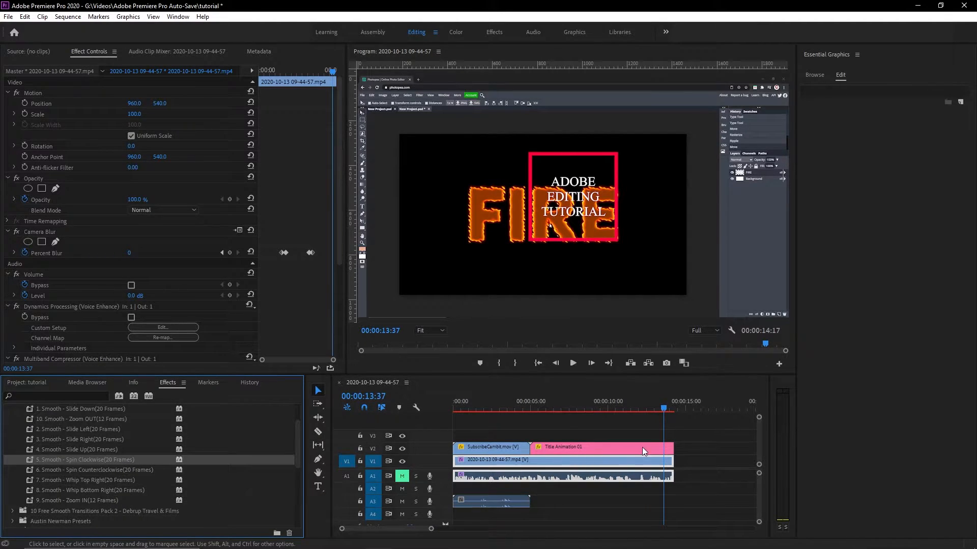
# - Shorten the title to end at about 00:00:13:00, before the recording's end, and play the ending
pyautogui.moveTo(671, 448); pyautogui.dragTo(651, 448)
pyautogui.click(638, 401)
pyautogui.press('space')
pyautogui.moveTo(655, 448); pyautogui.dragTo(657, 446)
pyautogui.click(664, 436)
pyautogui.press('space')
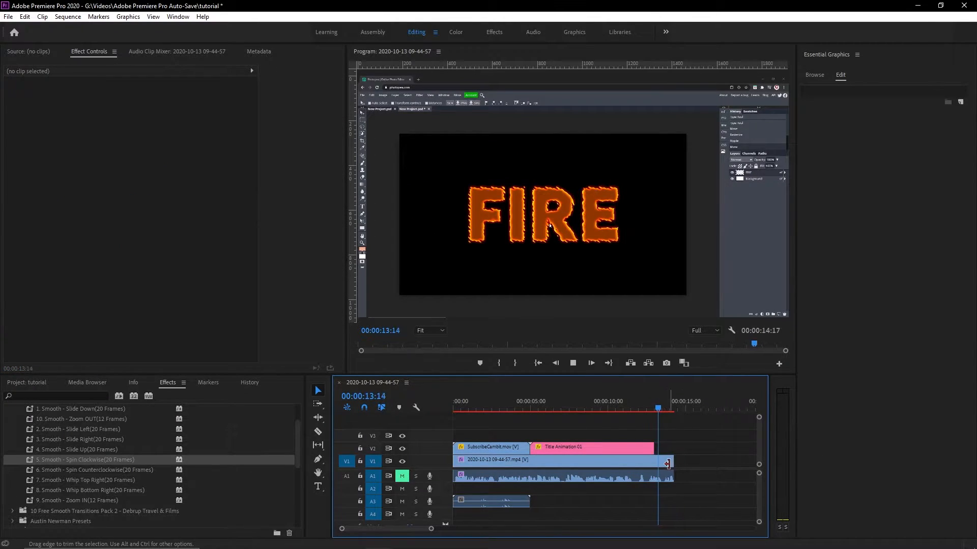
pyautogui.click(666, 459)
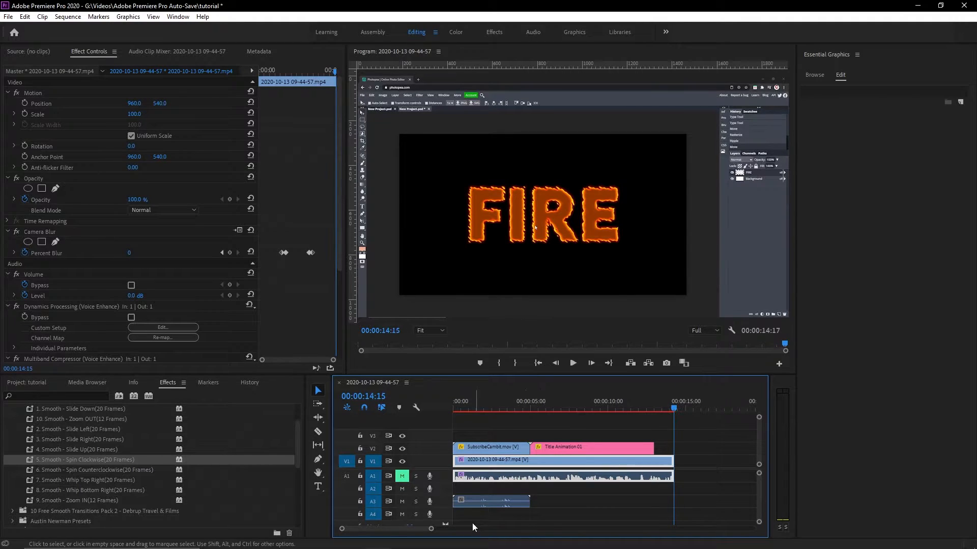
# - Cut the screen recording with the Razor ten frames before its end, at 00:00:14:07
pyautogui.moveTo(432, 529); pyautogui.dragTo(405, 530)
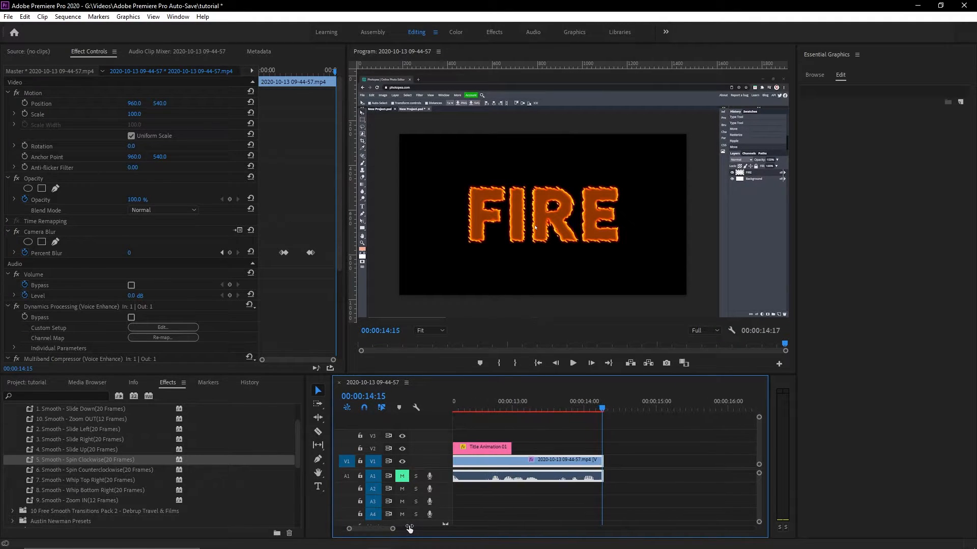
pyautogui.moveTo(601, 412); pyautogui.dragTo(603, 409)
pyautogui.moveTo(396, 531); pyautogui.dragTo(376, 530)
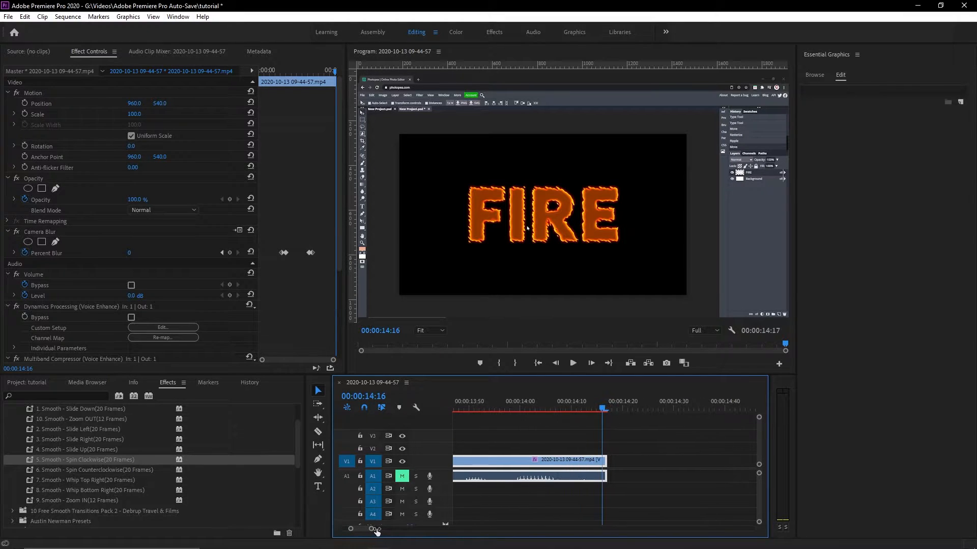
pyautogui.click(609, 410)
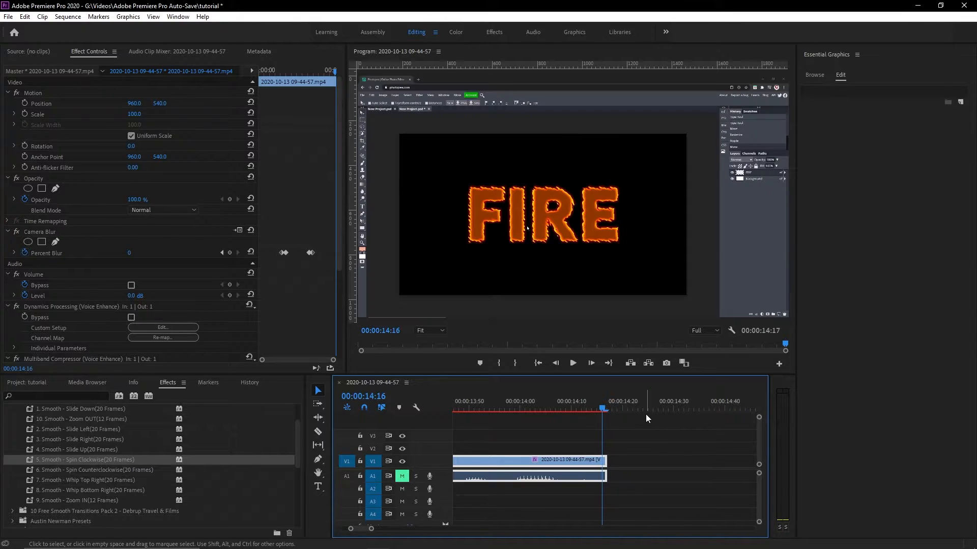
pyautogui.press('Left')
pyautogui.press('Left')
pyautogui.press('Left')
pyautogui.press('Left')
pyautogui.press('Left')
pyautogui.press('Left')
pyautogui.press('Left')
pyautogui.press('Left')
pyautogui.press('Left')
pyautogui.press('Left')
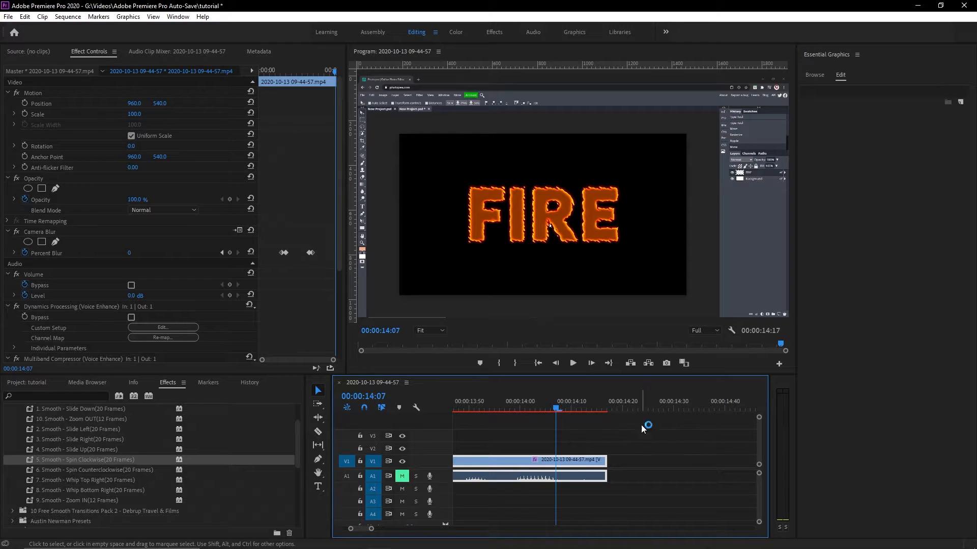
pyautogui.click(319, 432)
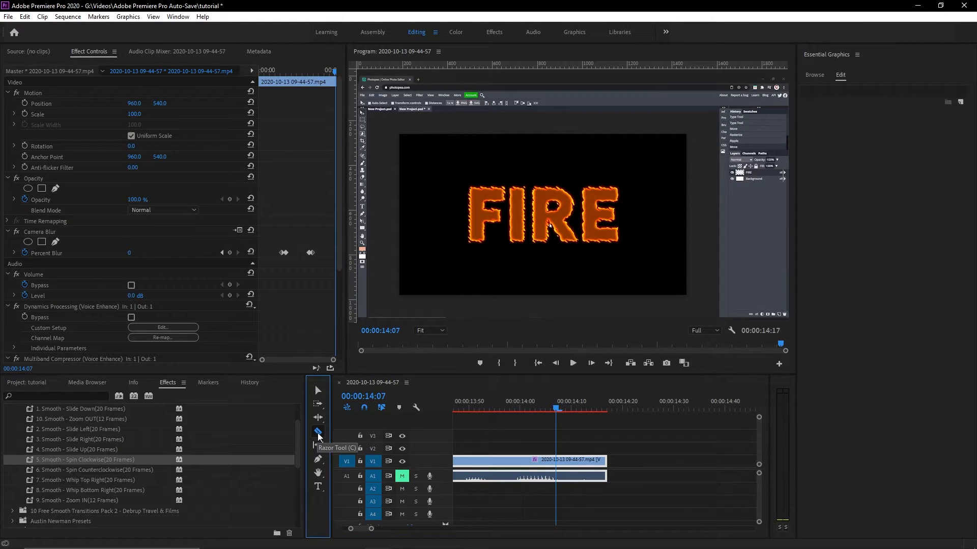
pyautogui.click(559, 462)
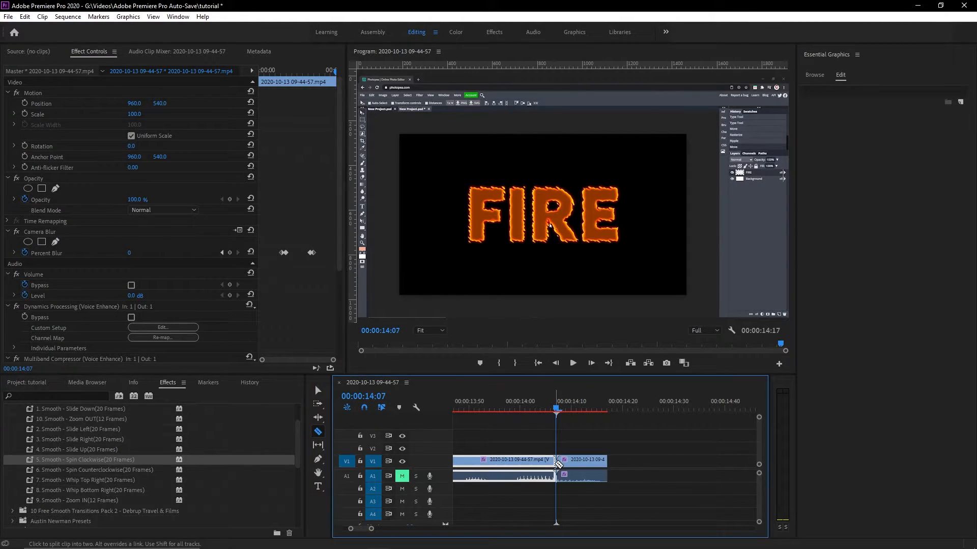
pyautogui.press('v')
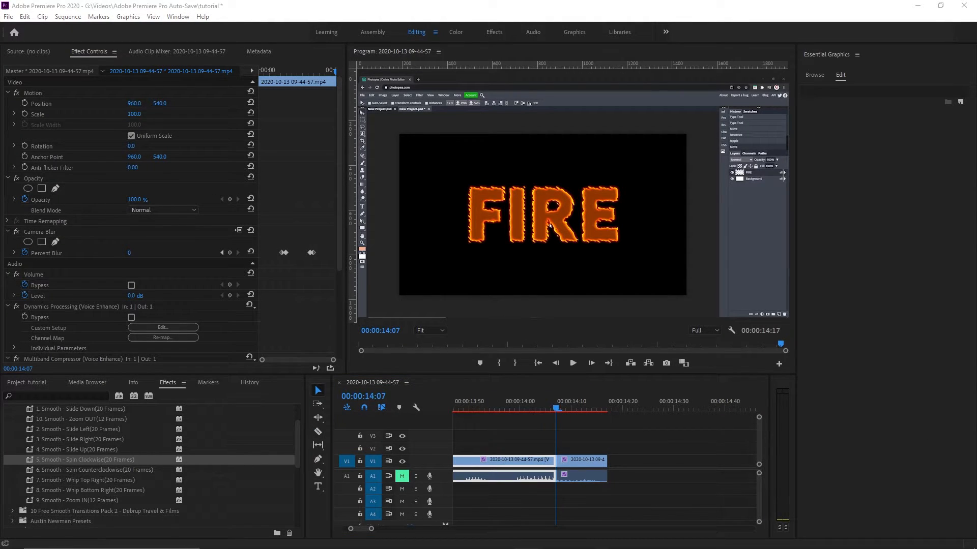
pyautogui.moveTo(250, 67); pyautogui.dragTo(652, 460)
pyautogui.click(606, 406)
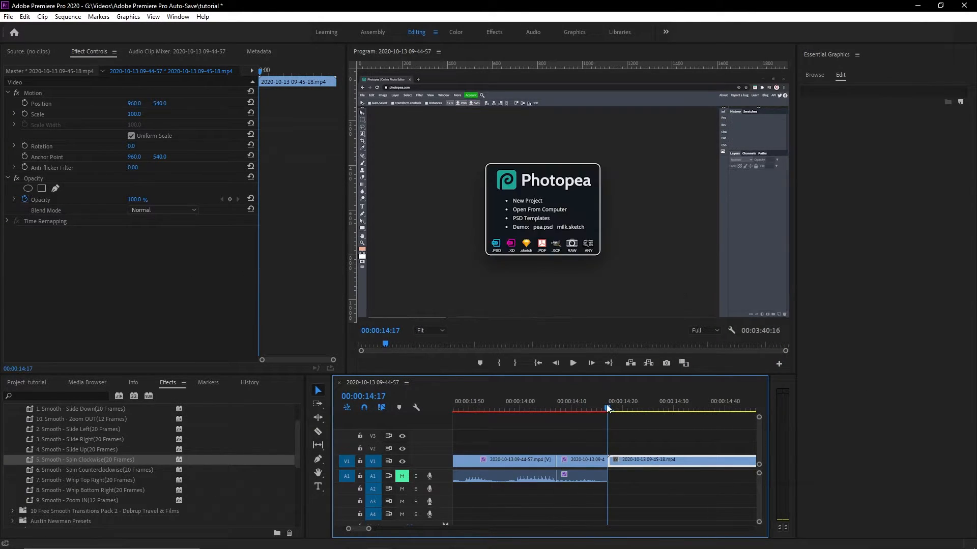
pyautogui.press('Right')
pyautogui.press('Right')
pyautogui.press('Right')
pyautogui.press('Right')
pyautogui.press('Right')
pyautogui.press('Right')
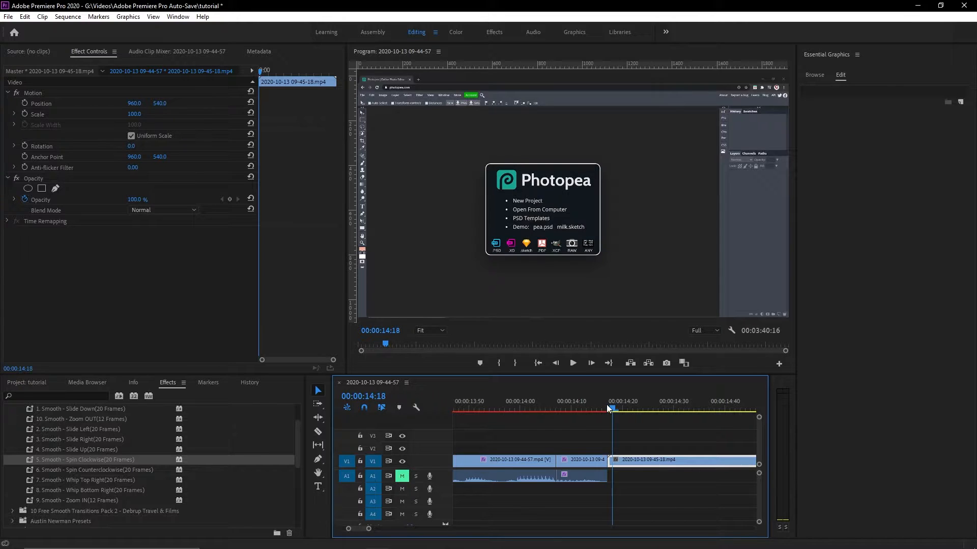
pyautogui.press('Right')
pyautogui.press('Right')
pyautogui.press('Right')
pyautogui.press('Right')
pyautogui.click(318, 432)
pyautogui.click(659, 461)
pyautogui.click(318, 390)
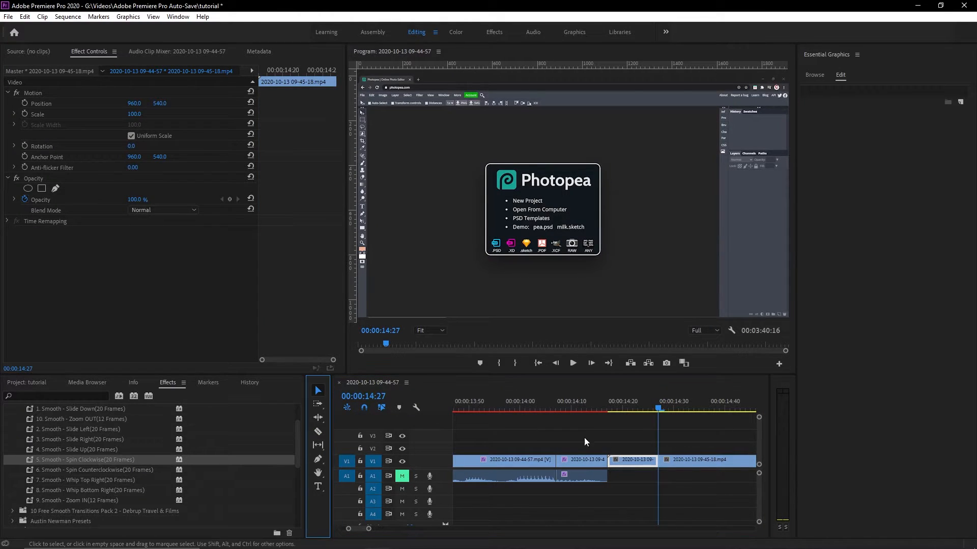
# - Play and scrub across the junction between the two recordings to review the short cut segments
pyautogui.click(603, 401)
pyautogui.press('space')
pyautogui.press('space')
pyautogui.moveTo(582, 400); pyautogui.dragTo(612, 401)
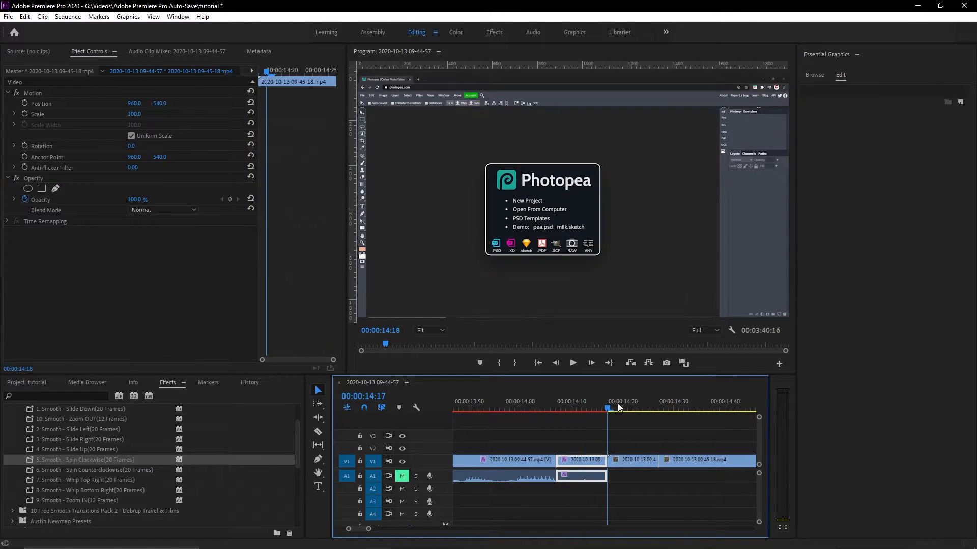
pyautogui.click(624, 425)
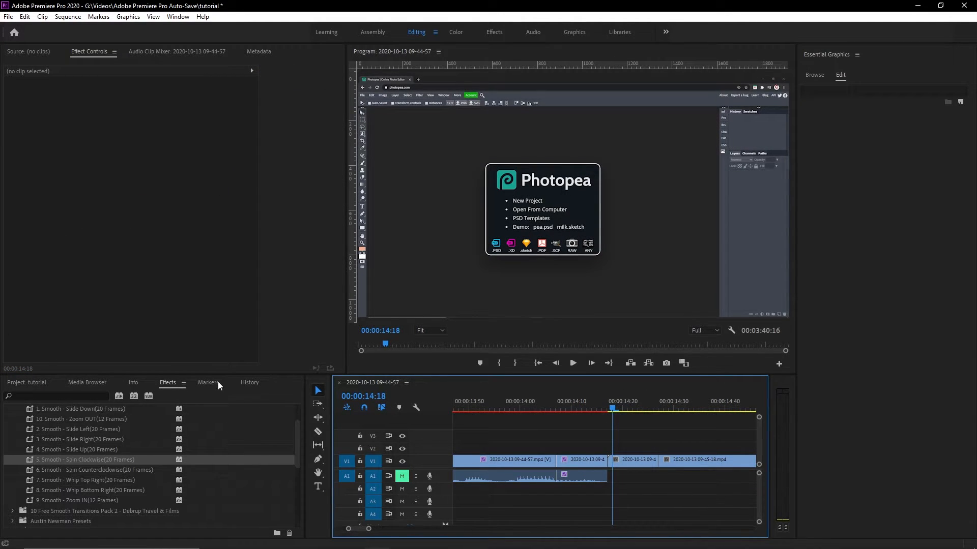
# - Create an adjustment layer in the project with 1920 x 1080 size, 60.00 fps timebase and square pixels
pyautogui.click(29, 382)
pyautogui.rightClick(182, 505)
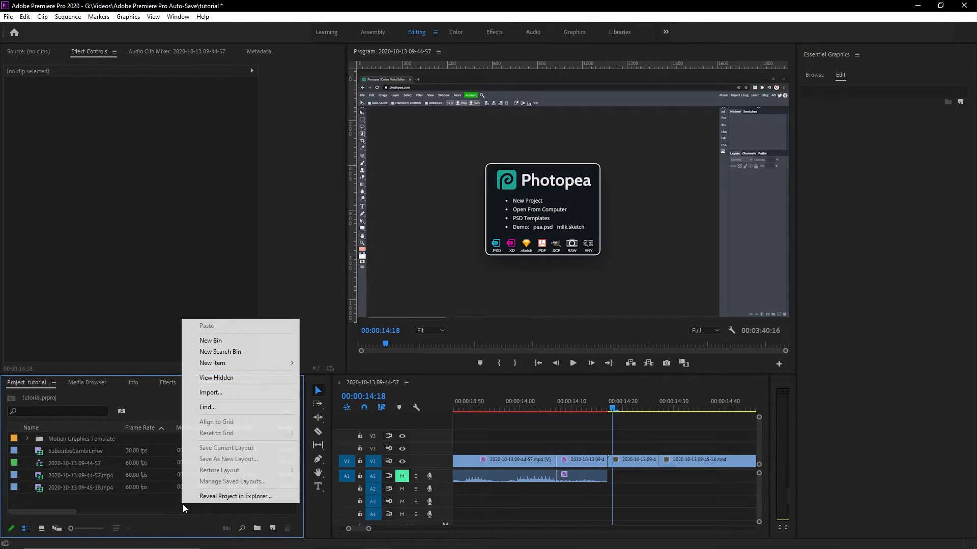
pyautogui.click(158, 503)
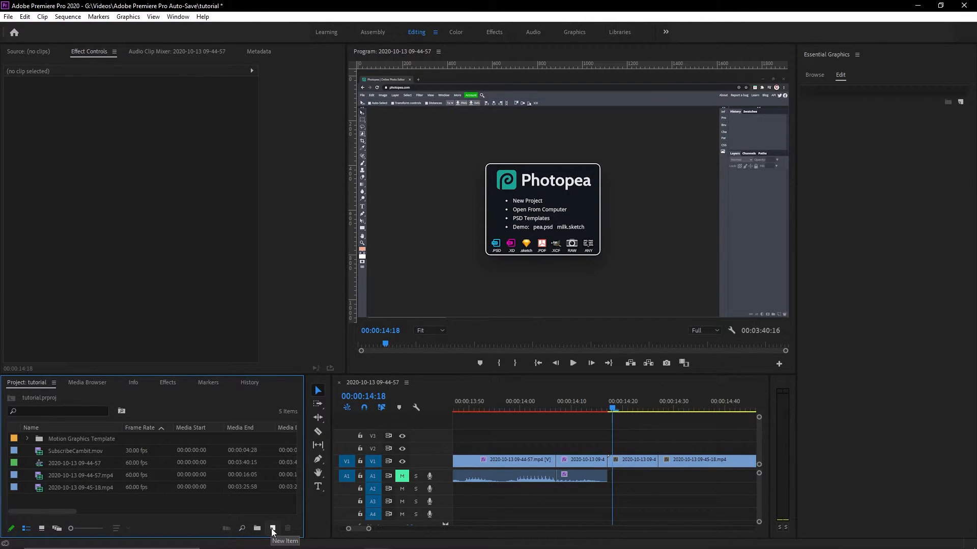
pyautogui.click(273, 529)
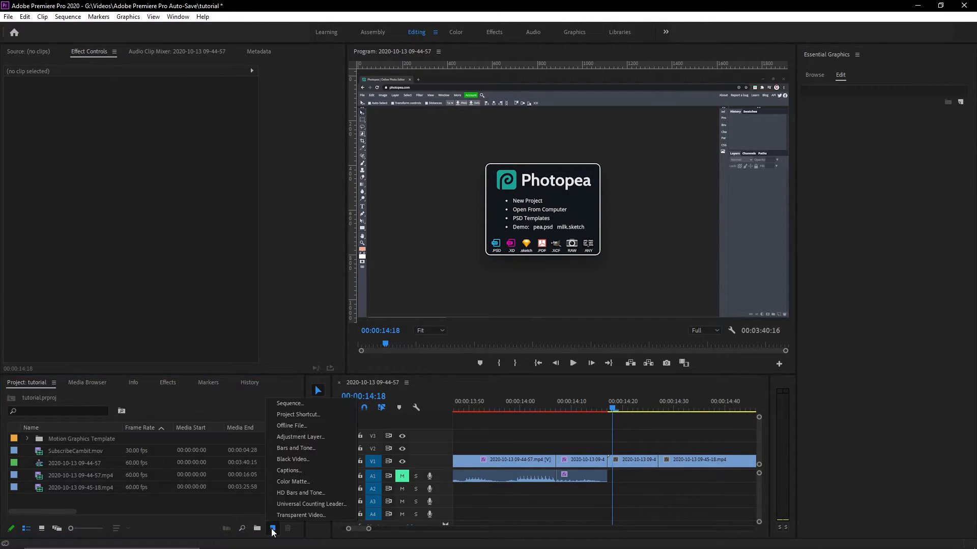
pyautogui.click(324, 438)
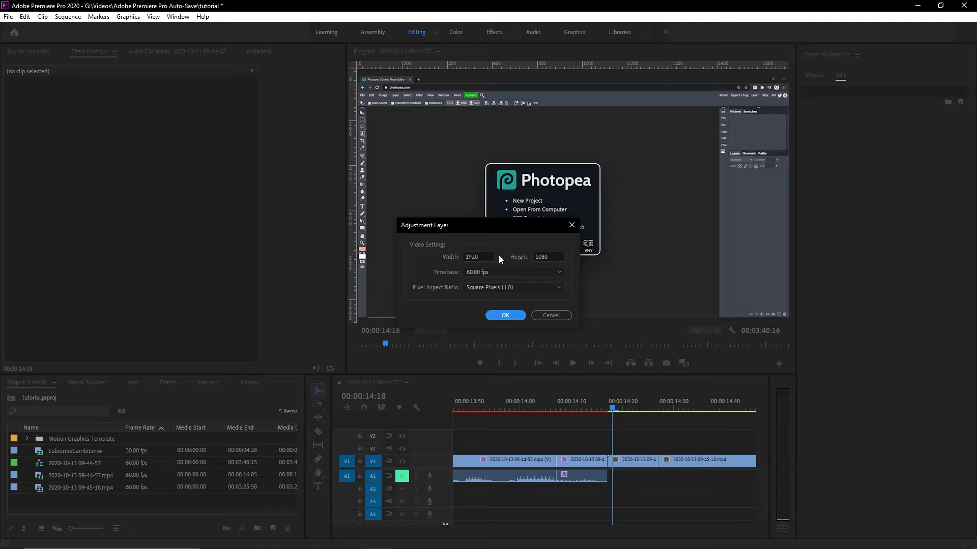
pyautogui.click(515, 314)
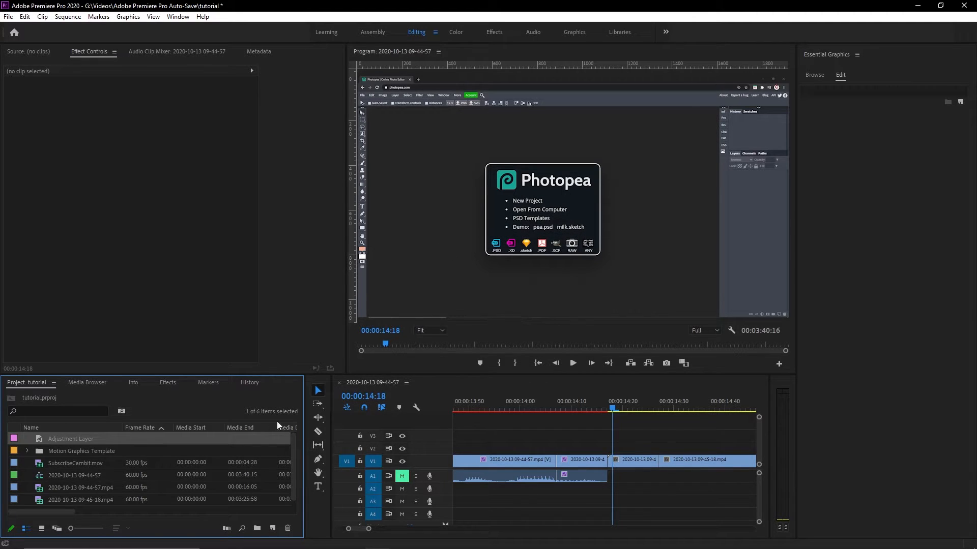
# - Place the adjustment layer on V2 over the two short cut segments, cut it at their end and delete the excess
pyautogui.moveTo(109, 437); pyautogui.dragTo(628, 452)
pyautogui.click(648, 459)
pyautogui.click(588, 459)
pyautogui.click(636, 463)
pyautogui.click(577, 462)
pyautogui.click(615, 462)
pyautogui.click(318, 431)
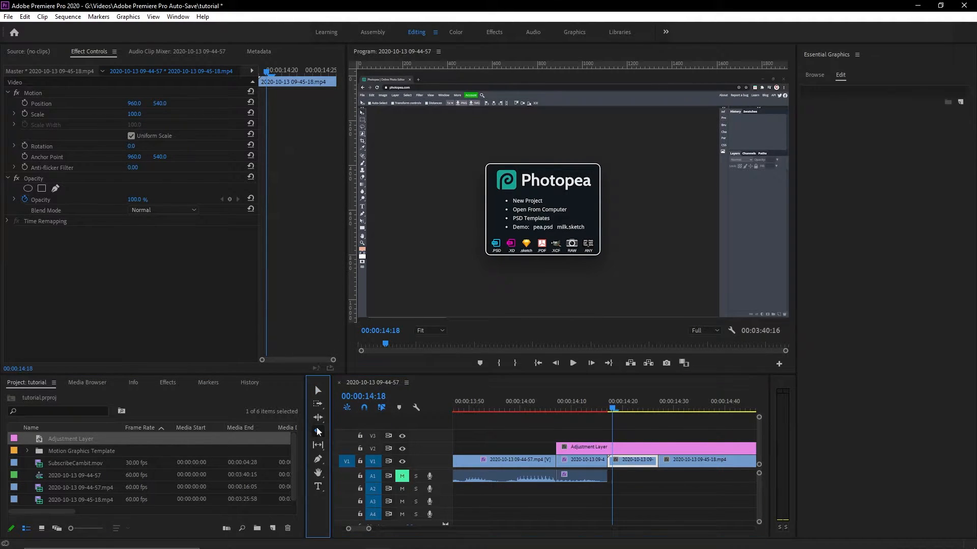
pyautogui.click(659, 447)
pyautogui.press('v')
pyautogui.click(676, 447)
pyautogui.press('Delete')
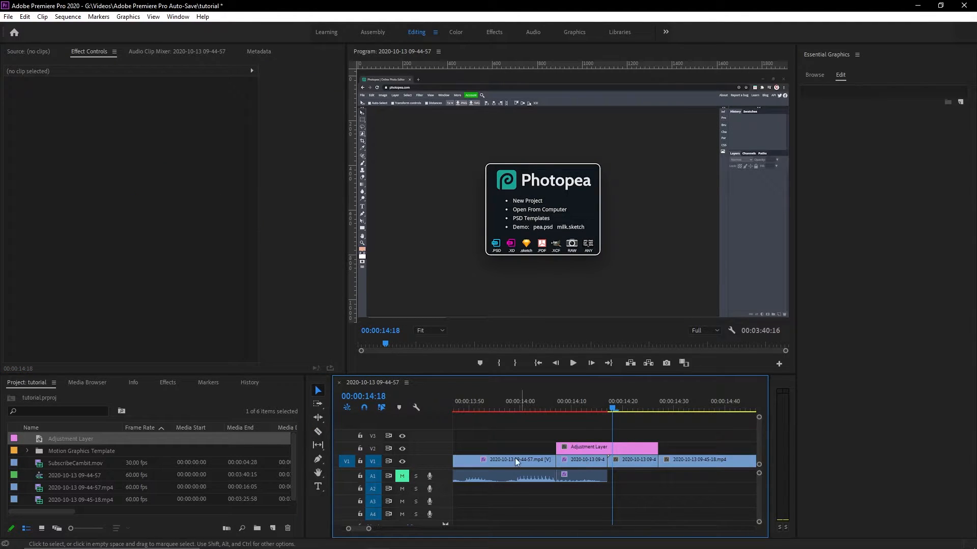
# - Apply the 5. Smooth - Spin Clockwise(20 Frames) preset to the adjustment layer on V2
pyautogui.click(168, 382)
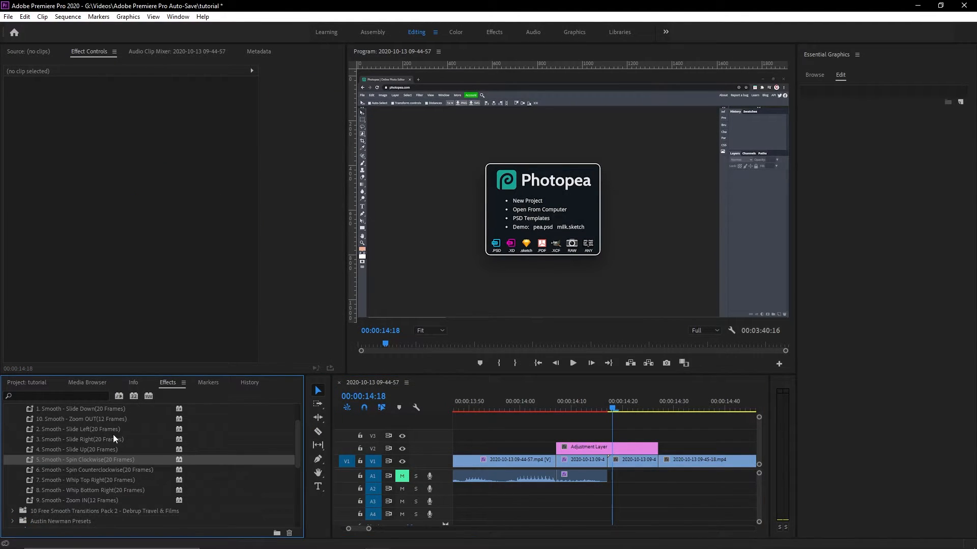
pyautogui.scroll(3, 115, 456)
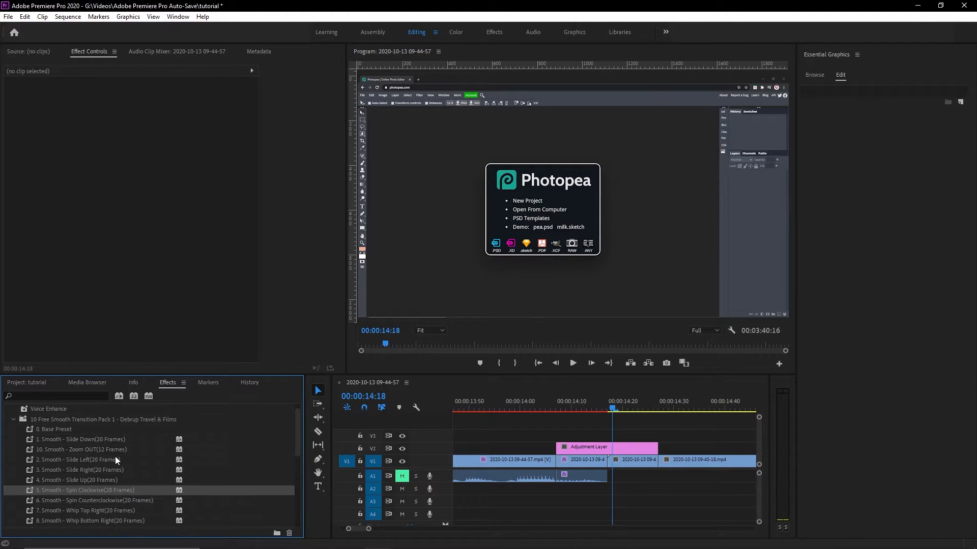
pyautogui.scroll(-2, 110, 454)
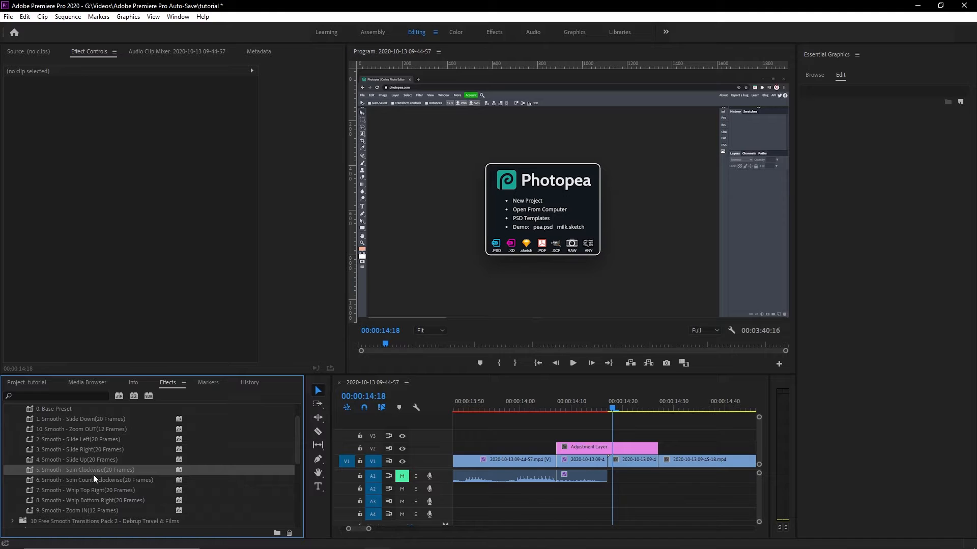
pyautogui.moveTo(98, 471); pyautogui.dragTo(590, 448)
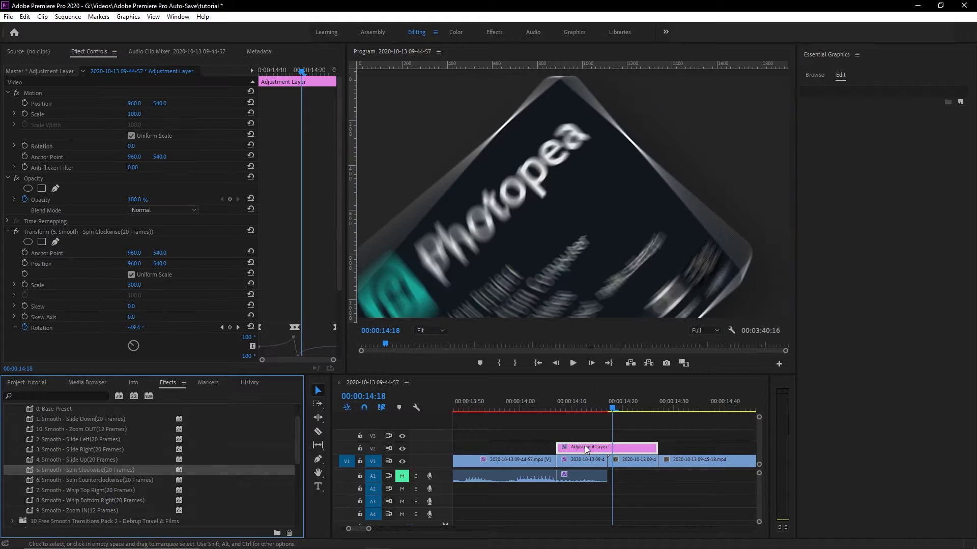
# - Apply the 0. Base Preset to both short segments beneath the adjustment layer on V1
pyautogui.scroll(3, 130, 443)
pyautogui.moveTo(49, 442)
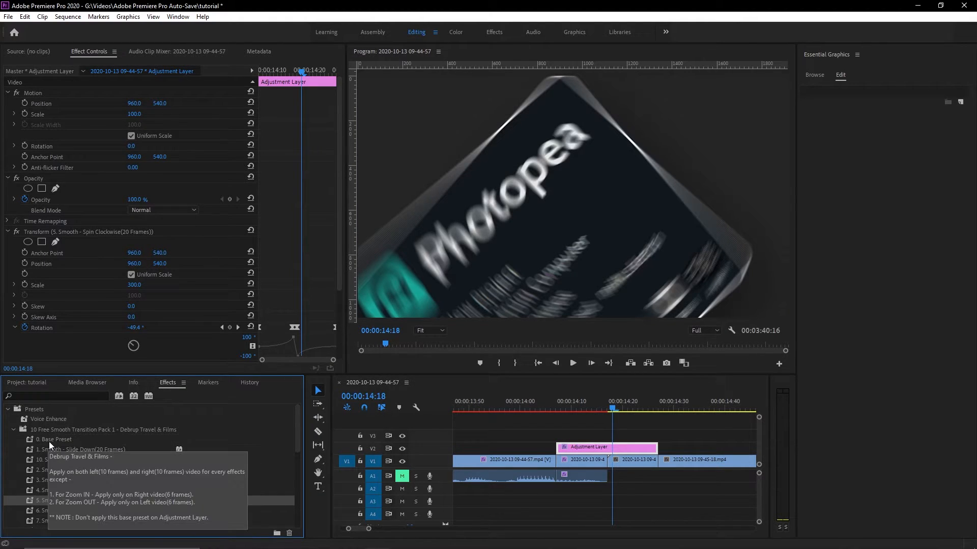
pyautogui.moveTo(53, 441); pyautogui.dragTo(581, 460)
pyautogui.moveTo(289, 453); pyautogui.dragTo(633, 460)
# - Play across the spin transition and inspect the effects applied to the adjustment layer and the short segments
pyautogui.moveTo(551, 408)
pyautogui.mouseDown()
pyautogui.moveTo(535, 407)
pyautogui.moveTo(559, 401)
pyautogui.mouseUp()
pyautogui.press('space')
pyautogui.press('space')
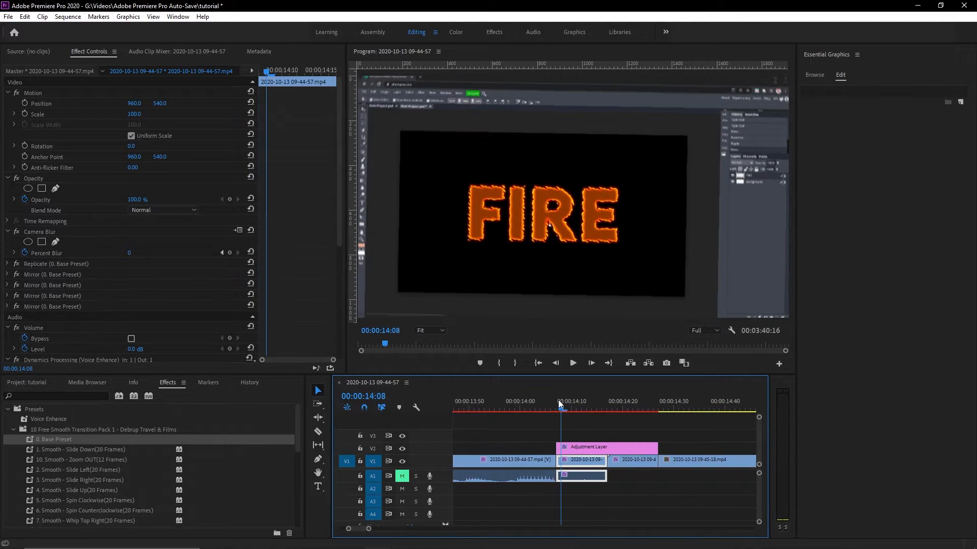
pyautogui.click(595, 447)
pyautogui.click(585, 460)
pyautogui.click(588, 445)
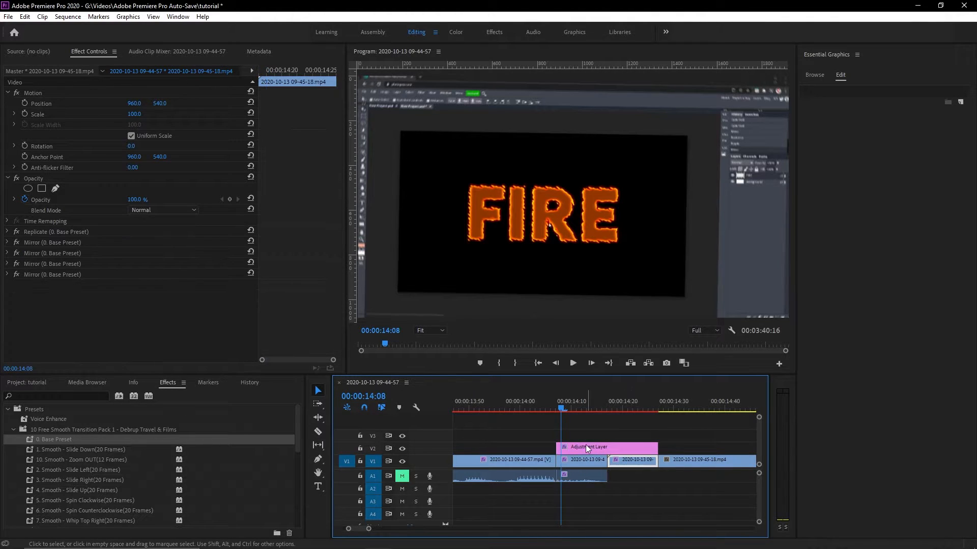
pyautogui.scroll(-1, 102, 453)
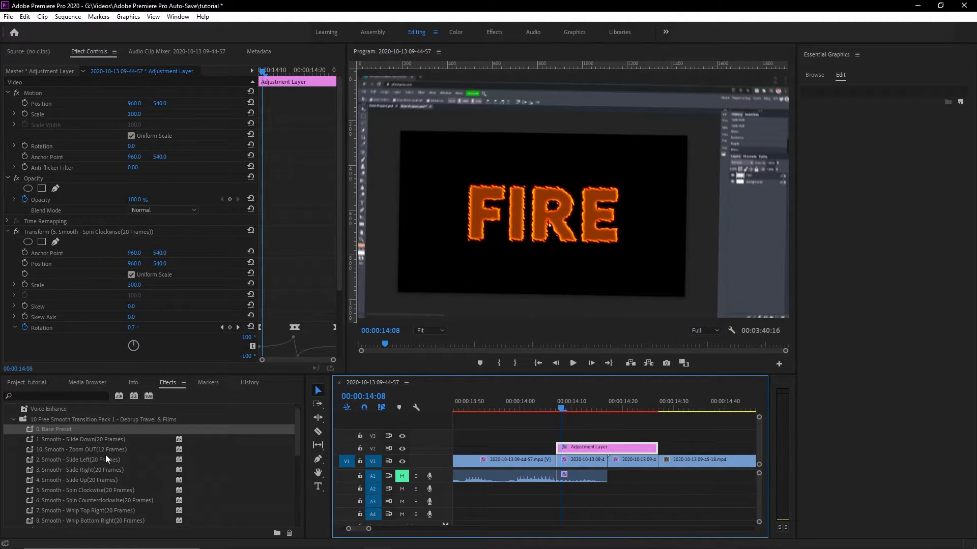
pyautogui.scroll(-1, 109, 484)
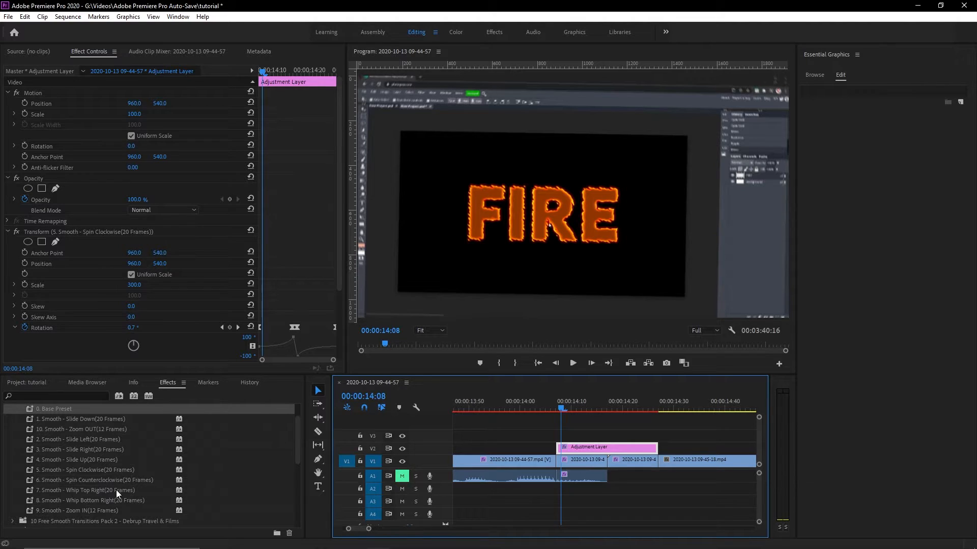
pyautogui.click(523, 401)
pyautogui.press('space')
pyautogui.press('space')
pyautogui.click(463, 405)
pyautogui.press('space')
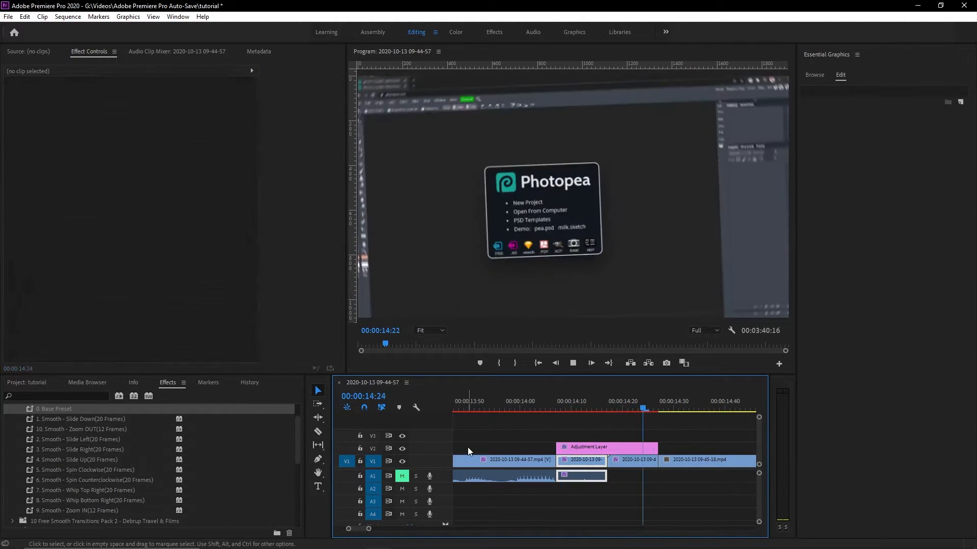
# - Unmute A1, add the [No Copyright Music] Chill track on A2 and play the sequence from its start
pyautogui.moveTo(369, 529); pyautogui.dragTo(467, 529)
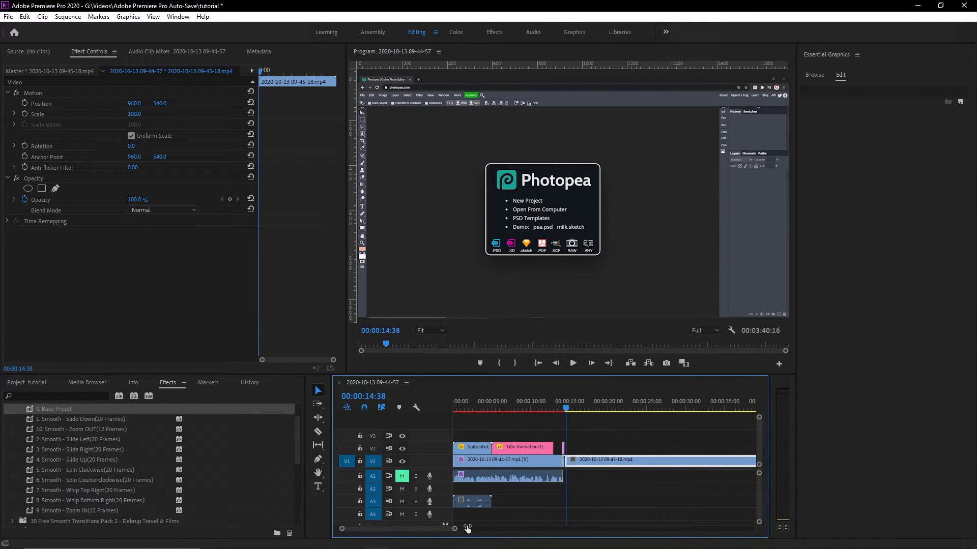
pyautogui.click(406, 476)
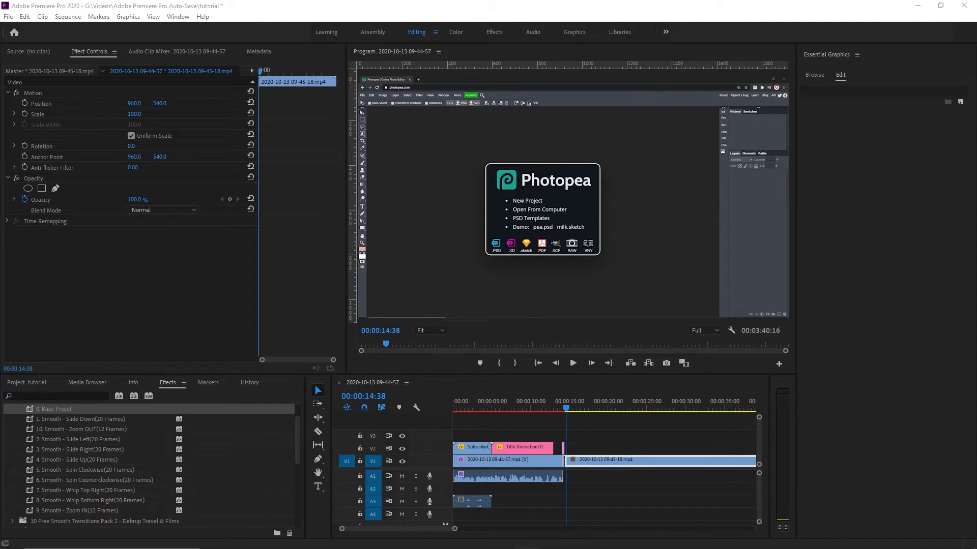
pyautogui.moveTo(976, 275); pyautogui.dragTo(449, 493)
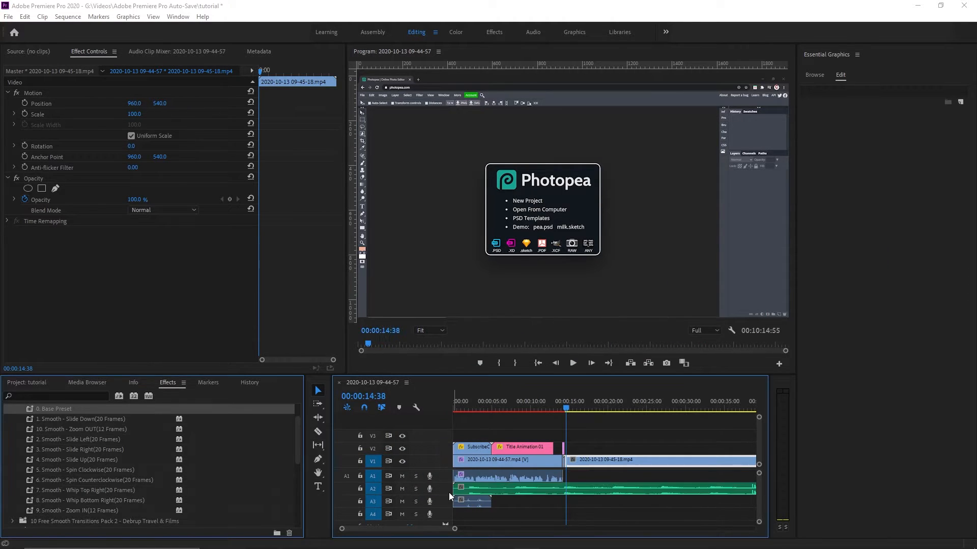
pyautogui.click(532, 508)
pyautogui.click(473, 473)
pyautogui.press('Home')
pyautogui.press('space')
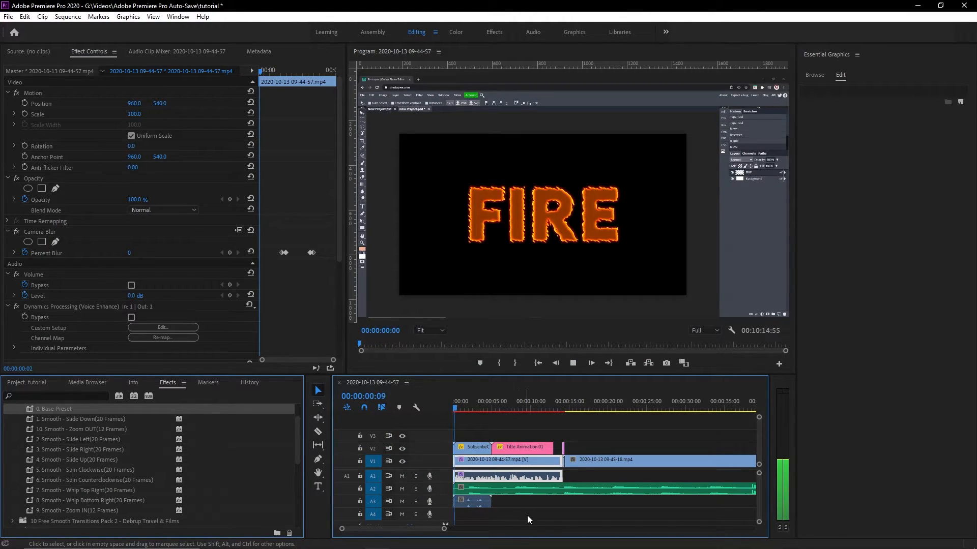
# - Adjust the music clip on A2 to start at the beginning of the sequence and listen to it under the title
pyautogui.click(527, 515)
pyautogui.moveTo(460, 492)
pyautogui.mouseDown()
pyautogui.moveTo(484, 492)
pyautogui.moveTo(452, 490)
pyautogui.mouseUp()
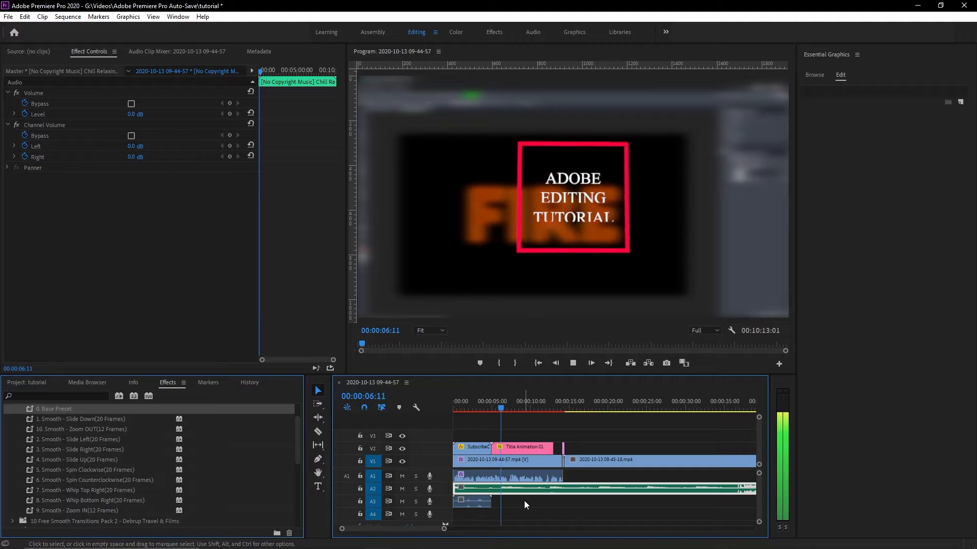
pyautogui.click(524, 500)
pyautogui.press('space')
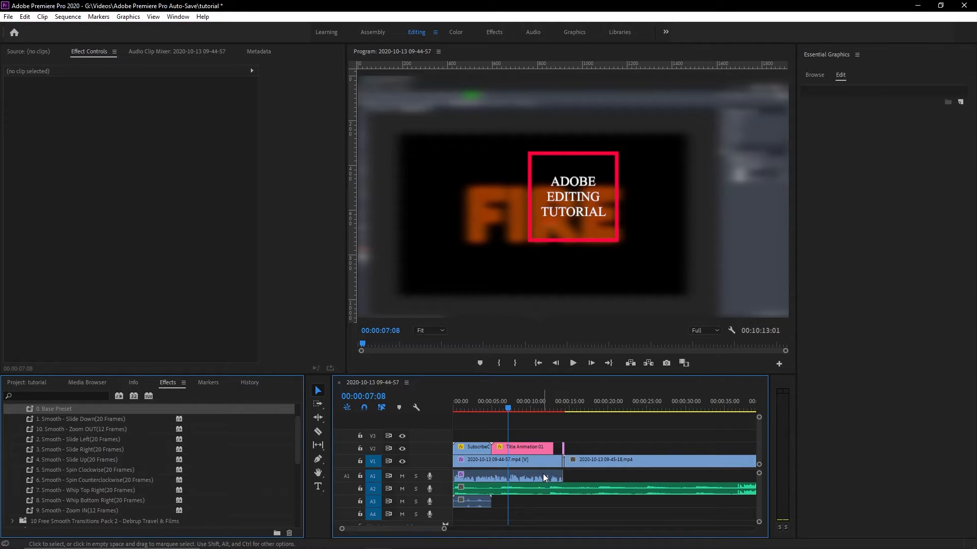
# - Cut the music clip on A2 with the Razor at the end of the spin transition's adjustment layer
pyautogui.moveTo(444, 529); pyautogui.dragTo(419, 529)
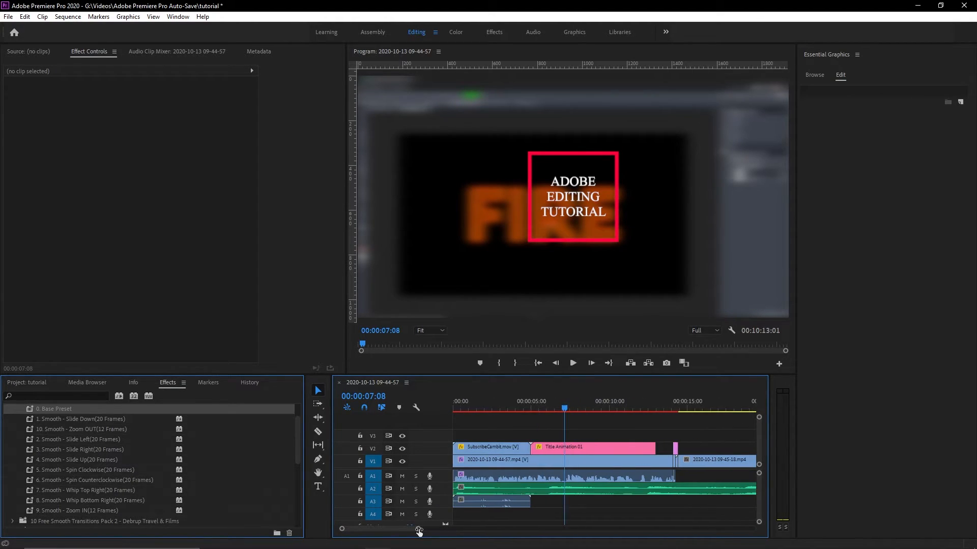
pyautogui.click(320, 432)
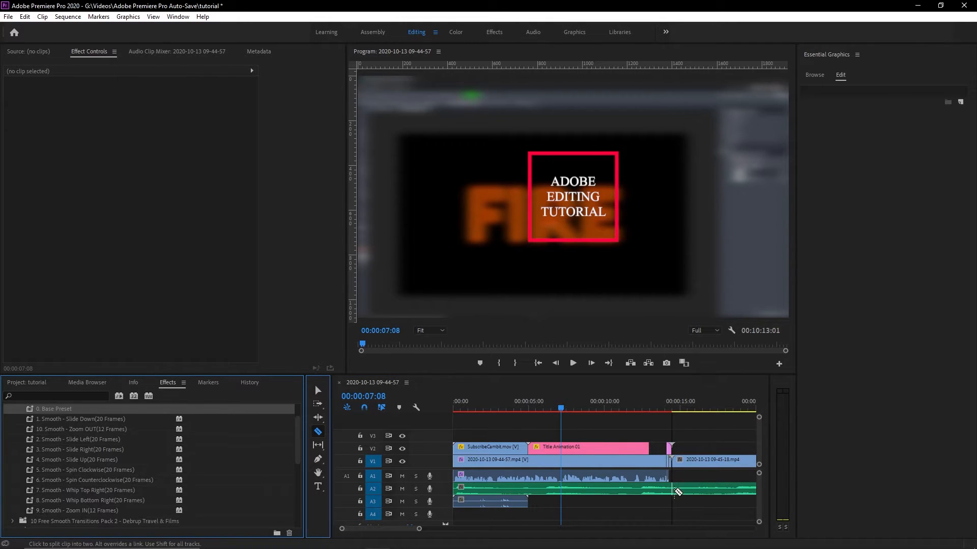
pyautogui.click(672, 489)
pyautogui.scroll(-1, 419, 531)
pyautogui.moveTo(418, 531); pyautogui.dragTo(450, 530)
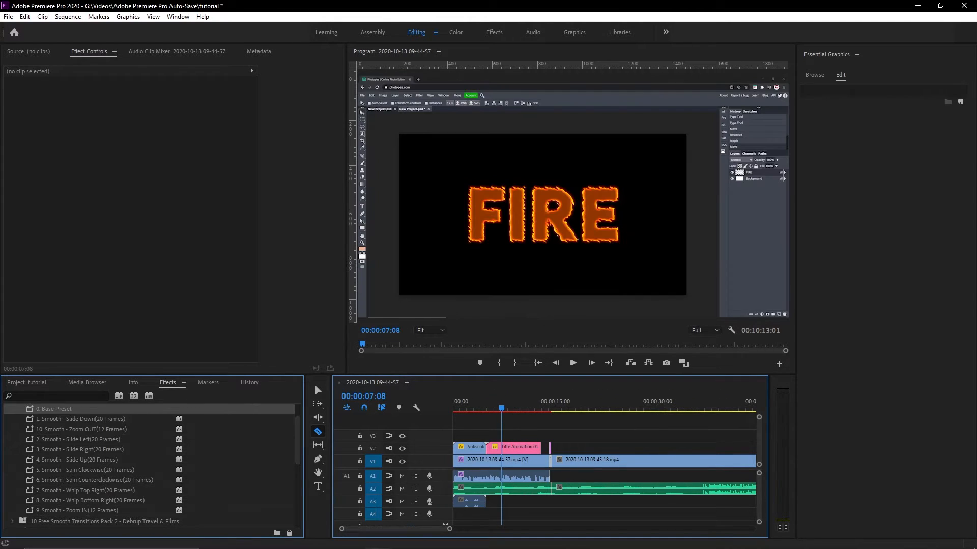
pyautogui.moveTo(509, 447); pyautogui.dragTo(552, 463)
pyautogui.moveTo(560, 408); pyautogui.dragTo(544, 408)
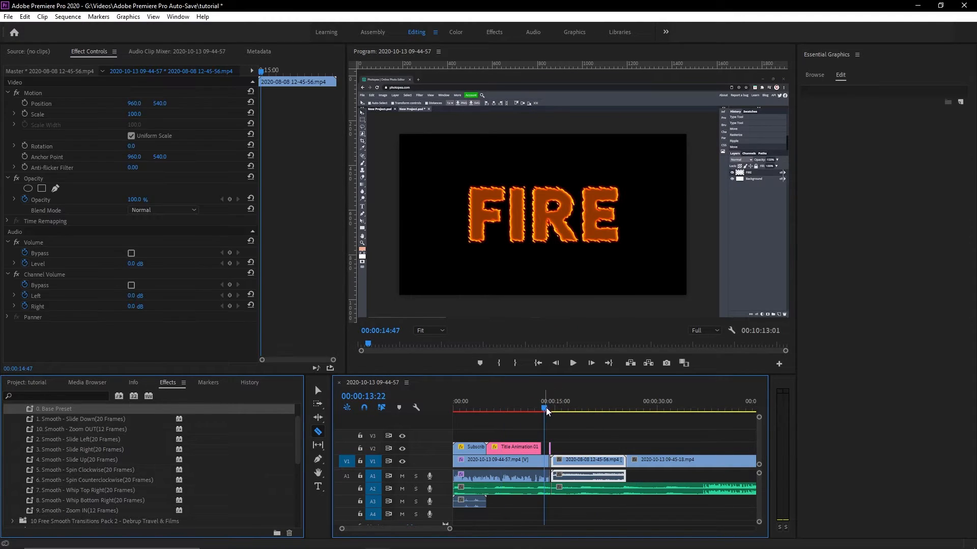
pyautogui.press('space')
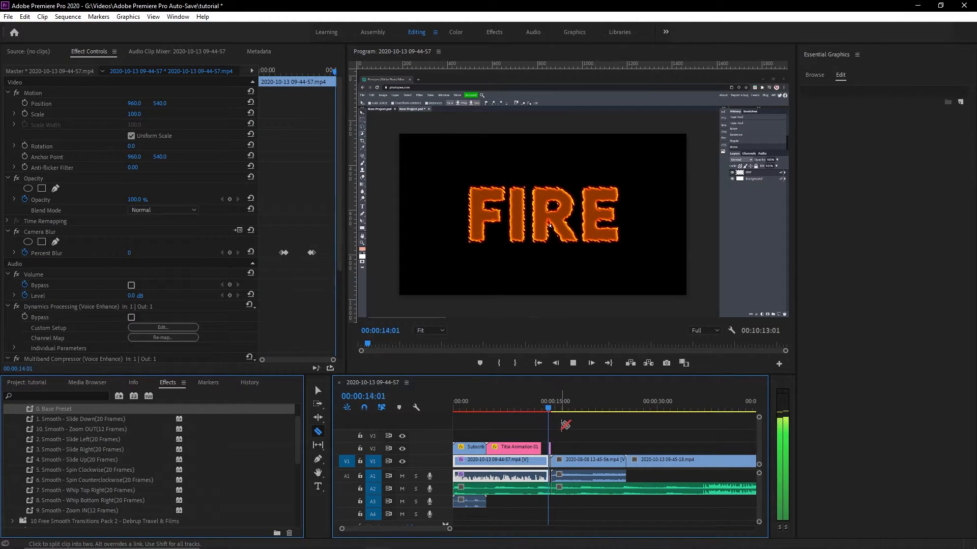
pyautogui.press('space')
pyautogui.press('v')
pyautogui.click(577, 438)
pyautogui.click(571, 408)
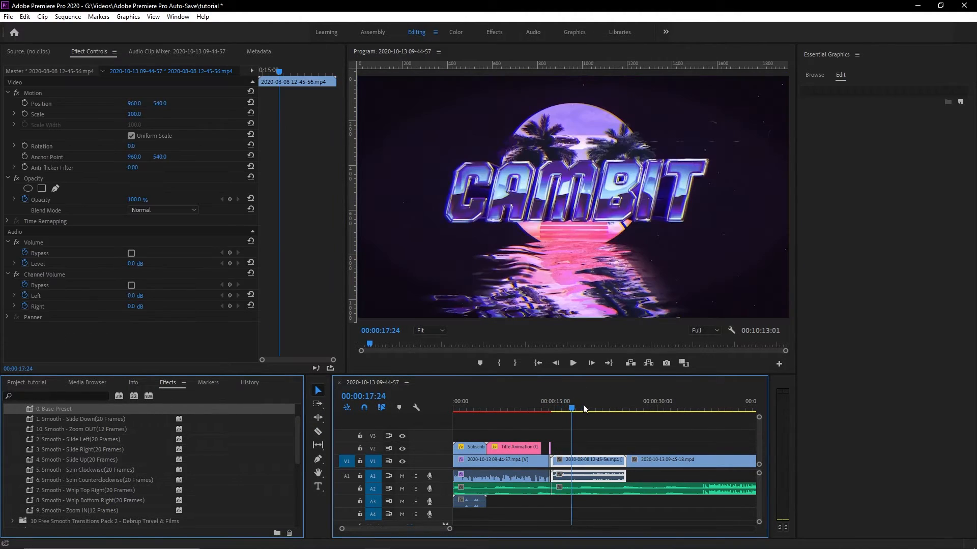
pyautogui.press('space')
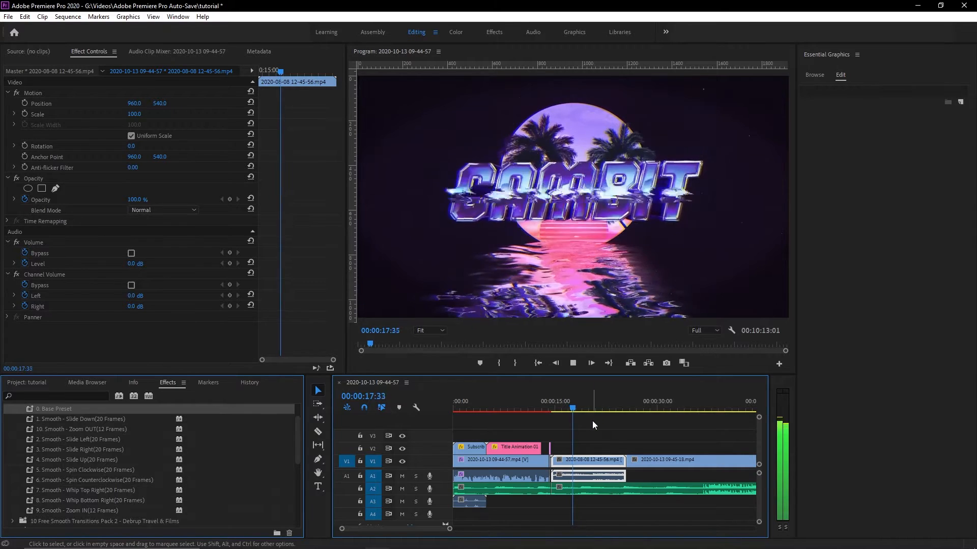
pyautogui.press('space')
pyautogui.rightClick(595, 461)
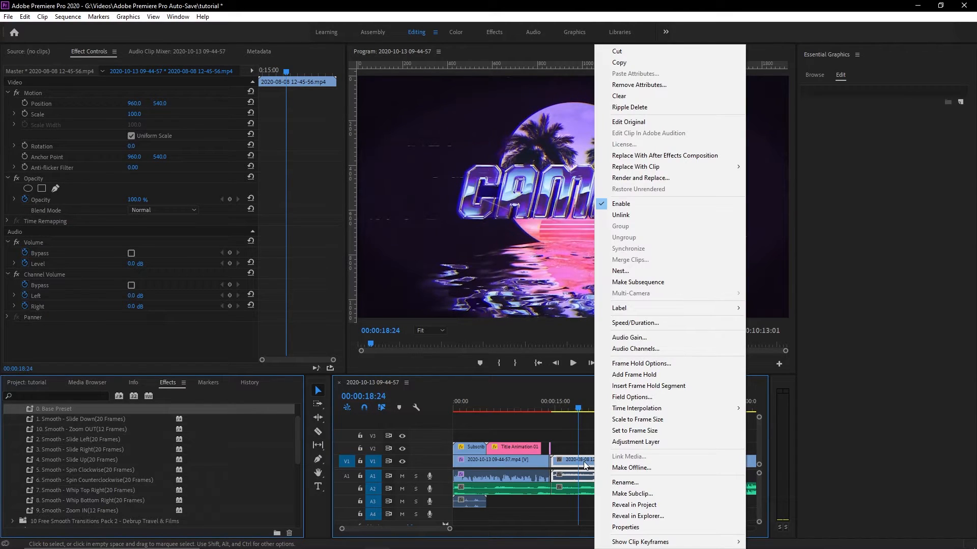
pyautogui.click(642, 216)
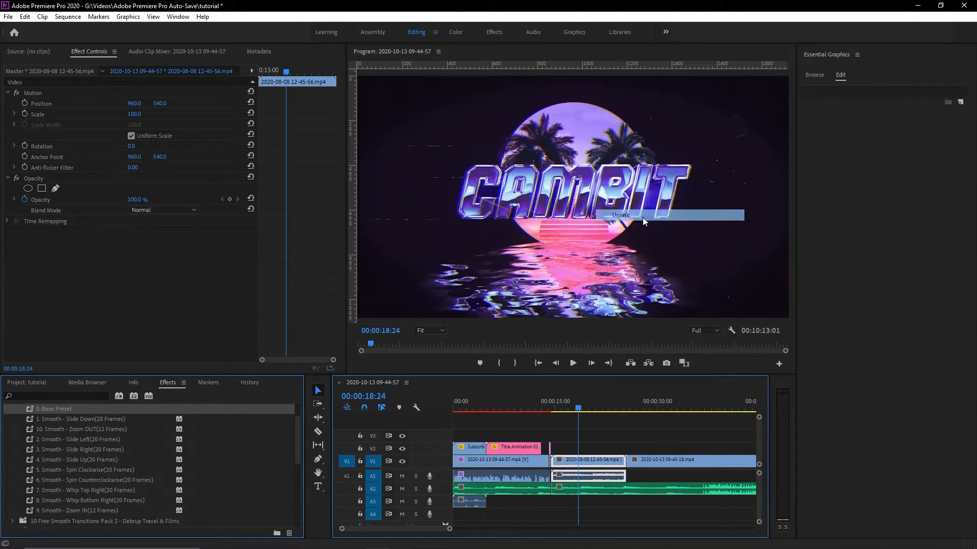
pyautogui.click(593, 475)
pyautogui.press('Delete')
# - Play through the CAMBIT intro clip and cut the music on A2 at the end of that clip
pyautogui.click(549, 407)
pyautogui.press('space')
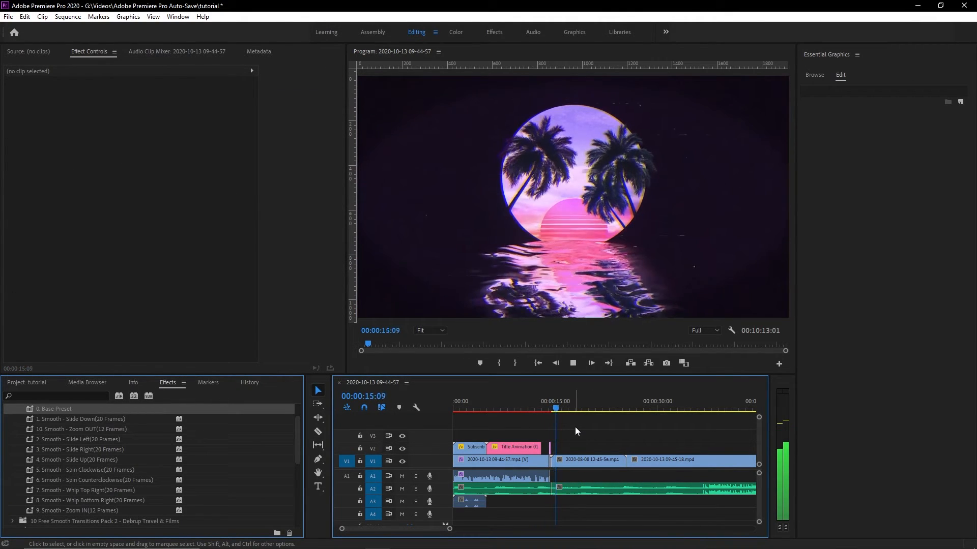
pyautogui.click(318, 431)
pyautogui.click(318, 390)
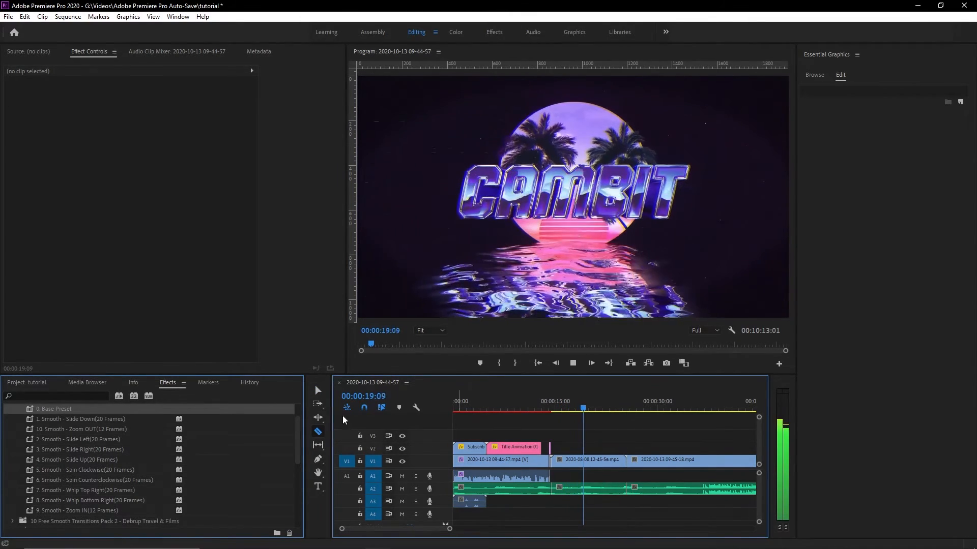
pyautogui.click(548, 483)
pyautogui.click(543, 463)
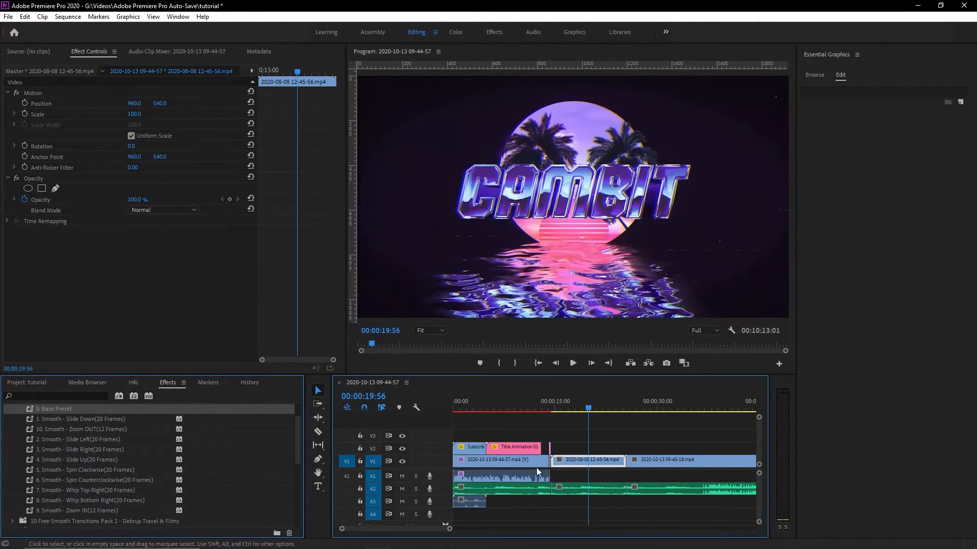
# - Set the volume level of the first music section on A2, before the intro, to -20 dB
pyautogui.click(517, 486)
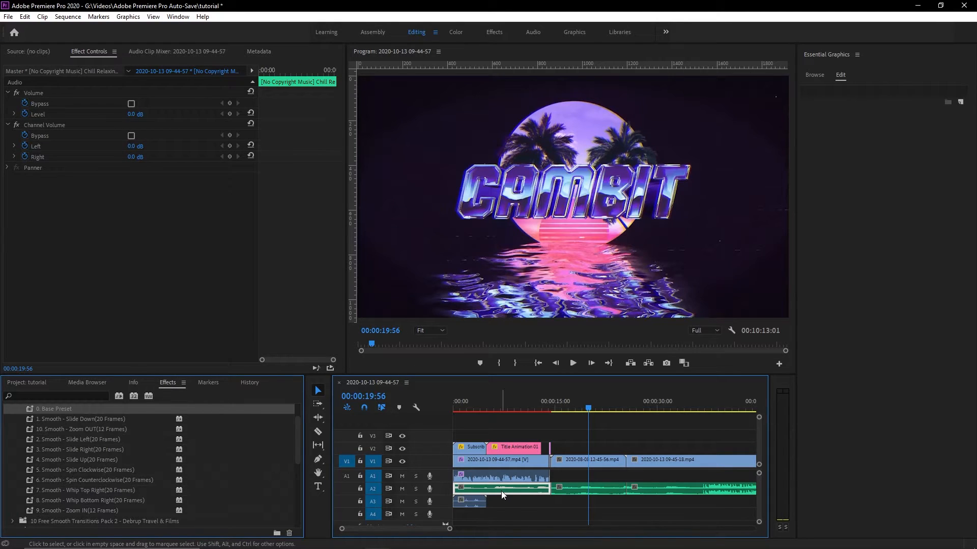
pyautogui.click(65, 116)
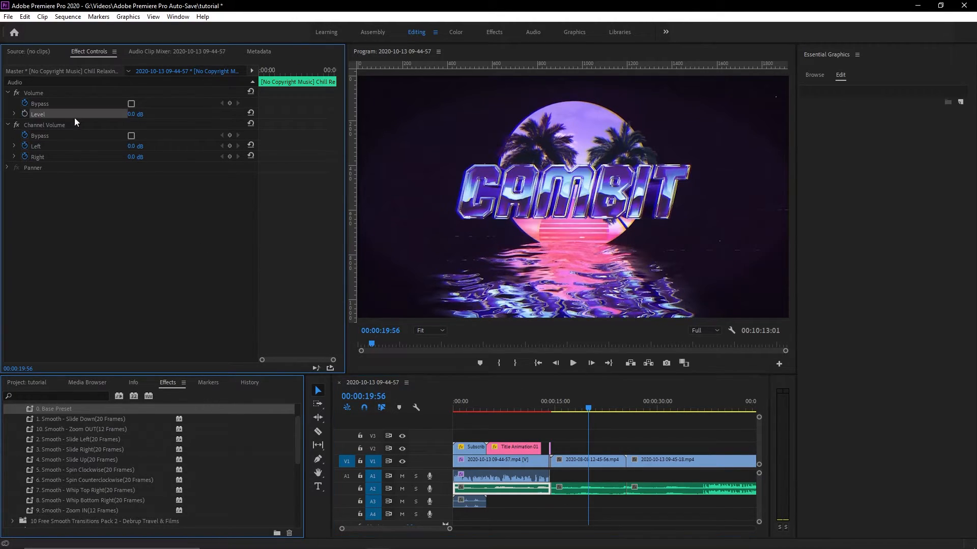
pyautogui.click(134, 114)
pyautogui.write('0')
pyautogui.press('Return')
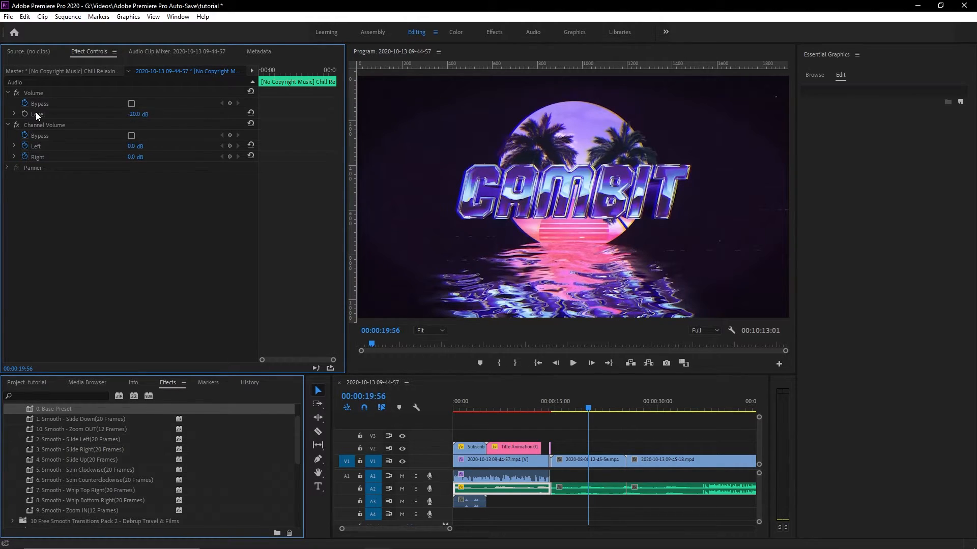
# - Play the sequence from the start to check the music against the voice recording
pyautogui.click(459, 404)
pyautogui.press('space')
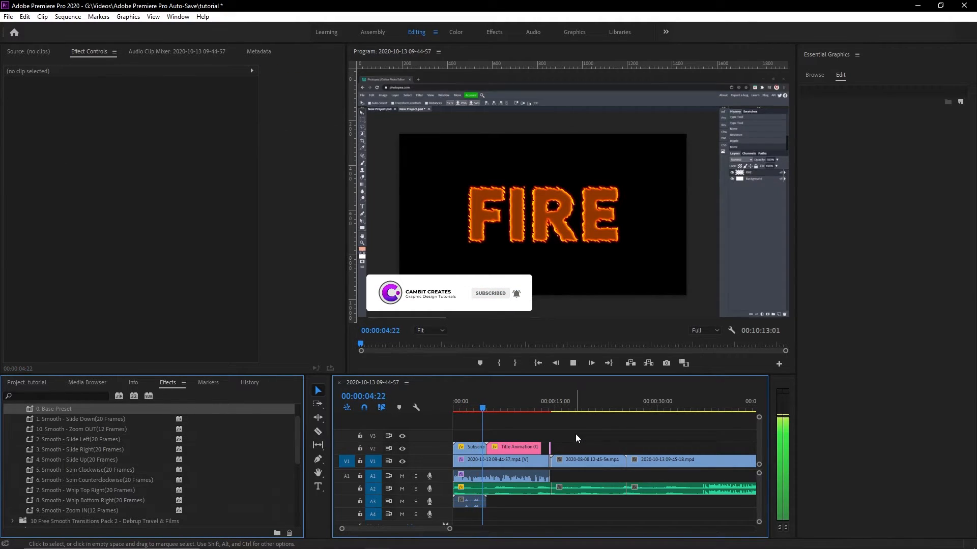
pyautogui.press('space')
pyautogui.click(574, 432)
# - Set the volume level of the music section under the CAMBIT intro to -10 dB and play the intro
pyautogui.moveTo(544, 408); pyautogui.dragTo(577, 407)
pyautogui.click(572, 489)
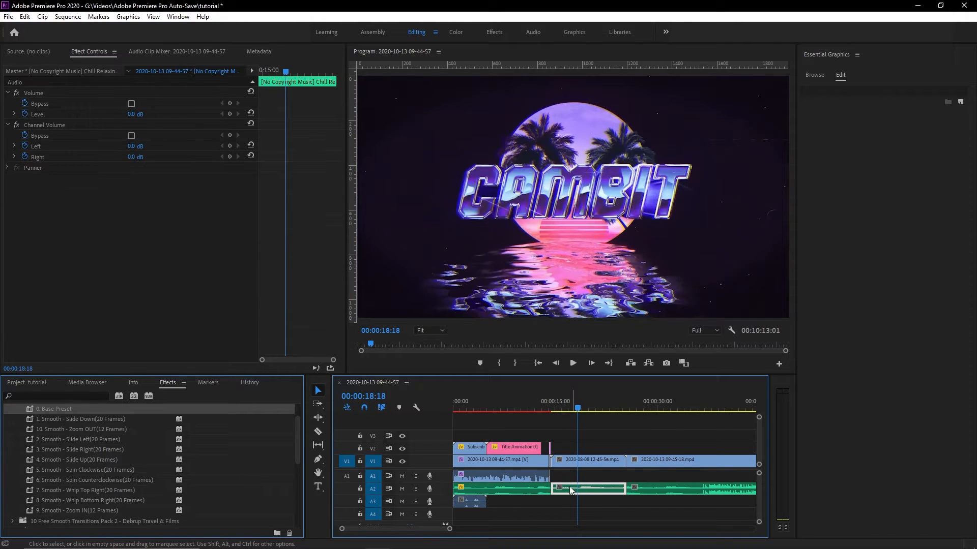
pyautogui.click(65, 115)
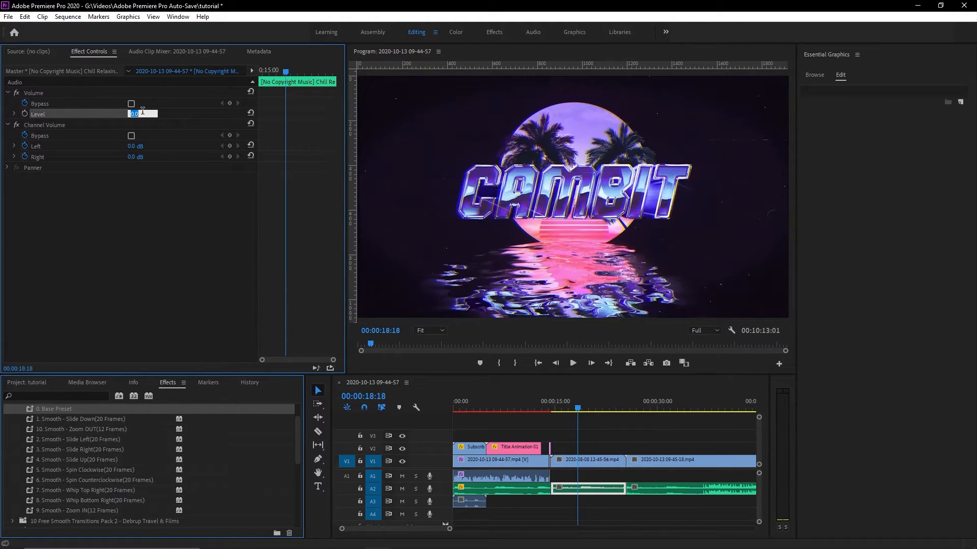
pyautogui.write('-10')
pyautogui.press('Return')
pyautogui.press('space')
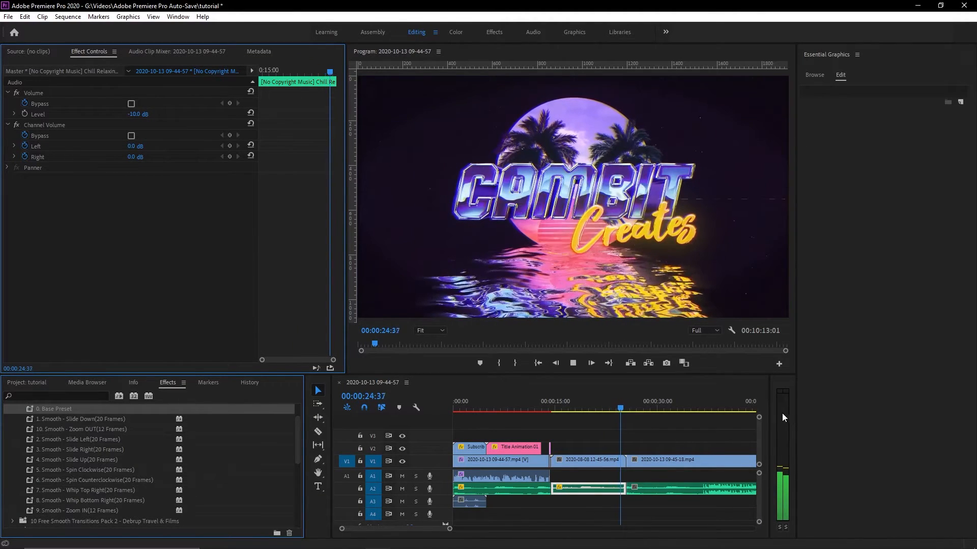
# - Set the volume level of the music section after the intro to -30 dB and play it
pyautogui.click(653, 488)
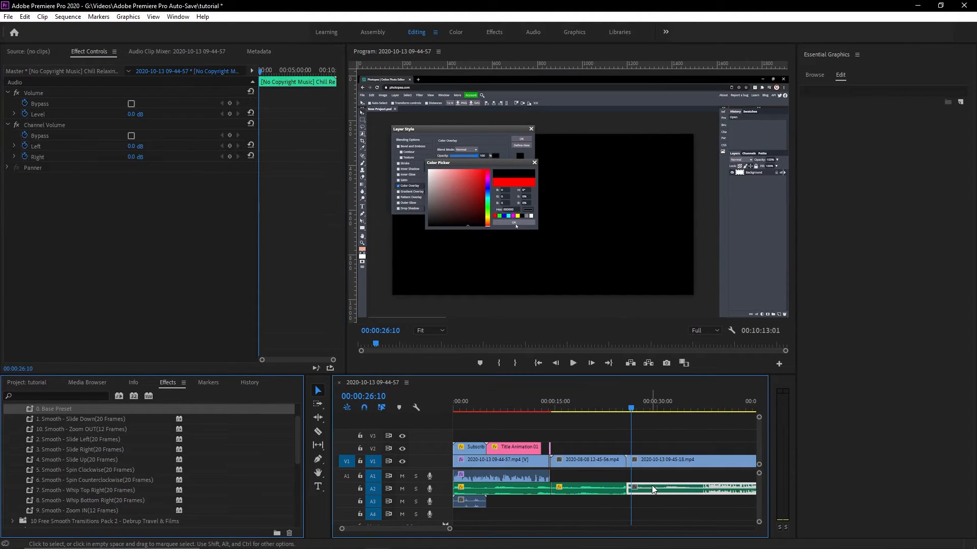
pyautogui.click(103, 116)
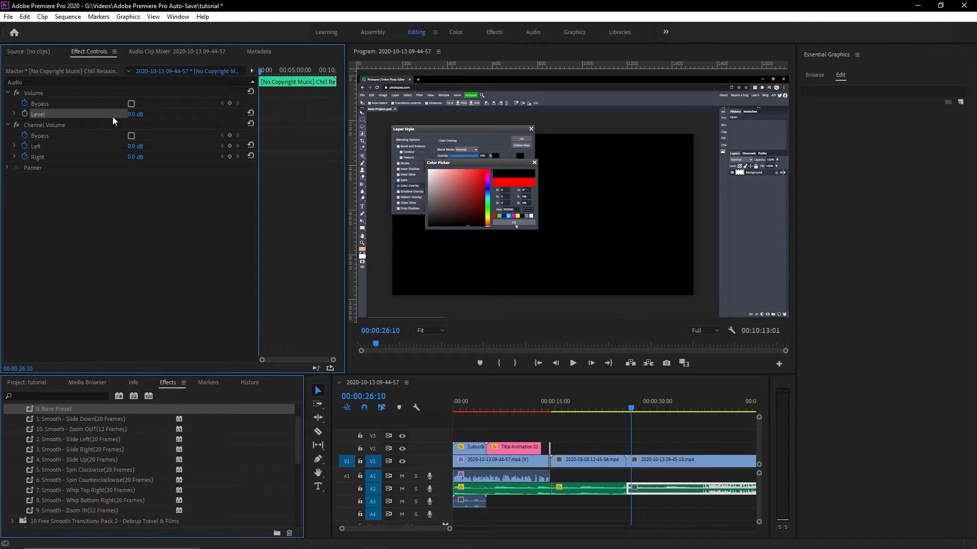
pyautogui.click(128, 115)
pyautogui.write('-30')
pyautogui.click(132, 304)
pyautogui.press('space')
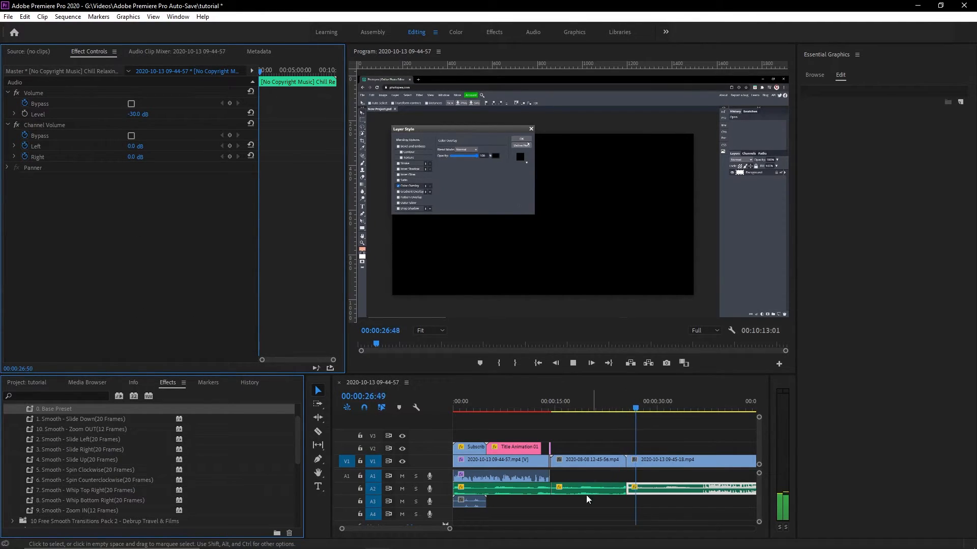
# - Play the main section, the opening and the passage into the CAMBIT intro to compare the music levels
pyautogui.moveTo(450, 529); pyautogui.dragTo(487, 530)
pyautogui.click(582, 407)
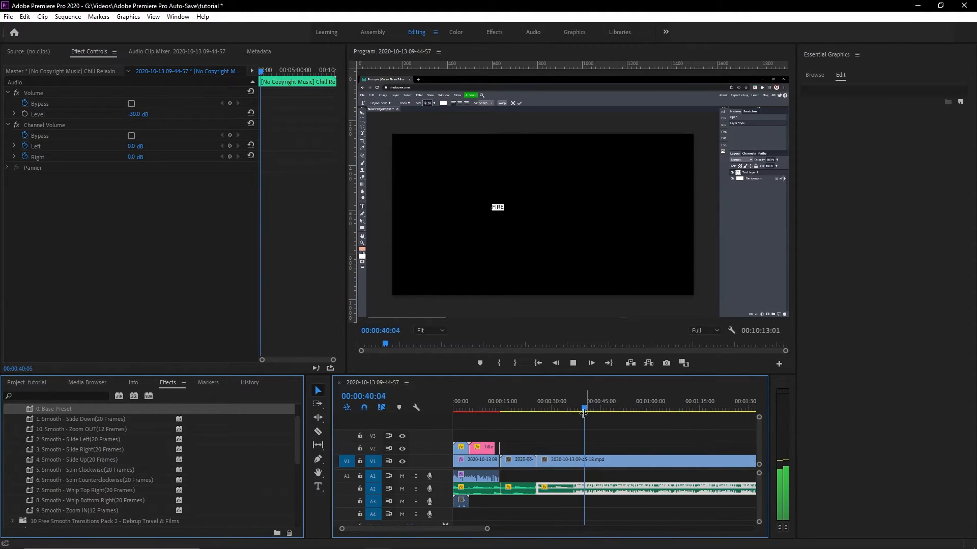
pyautogui.moveTo(486, 529); pyautogui.dragTo(510, 529)
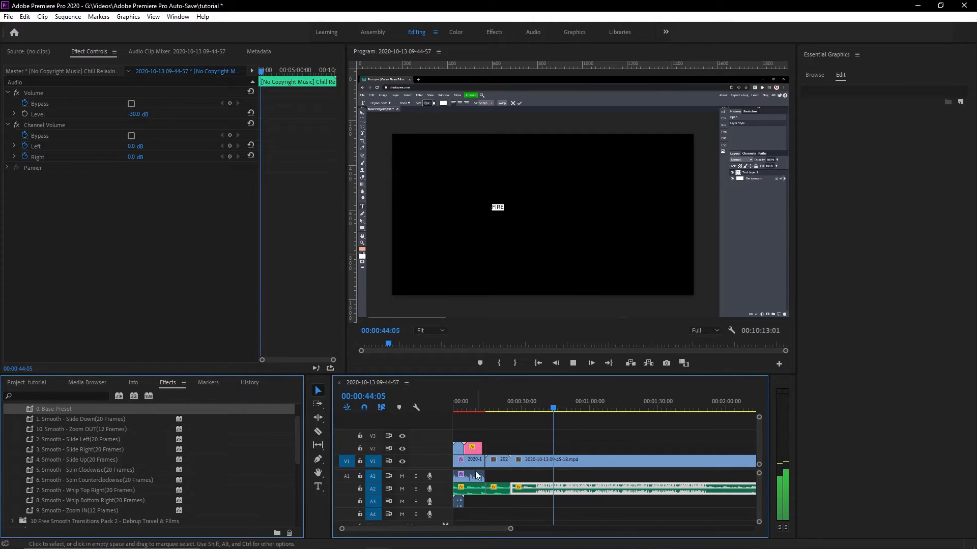
pyautogui.click(454, 405)
pyautogui.click(504, 428)
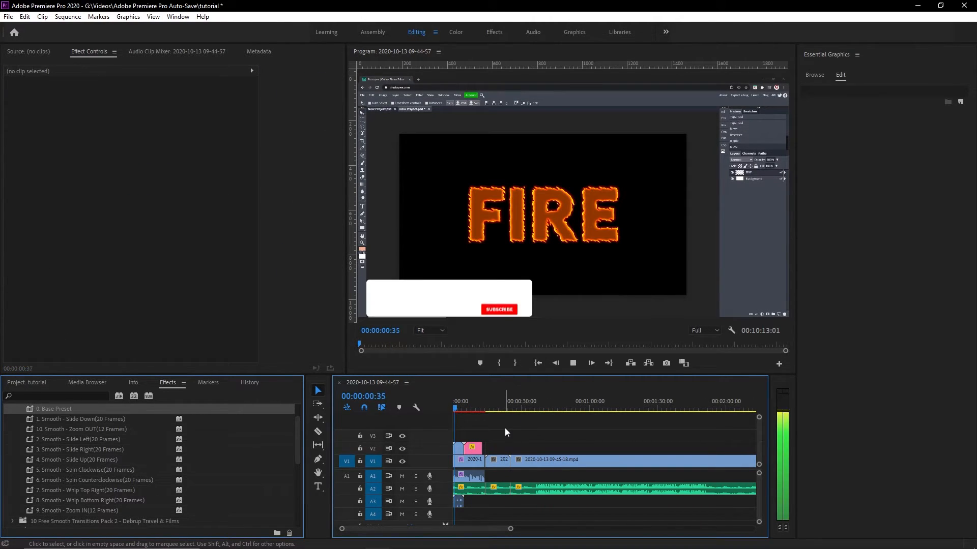
pyautogui.click(476, 402)
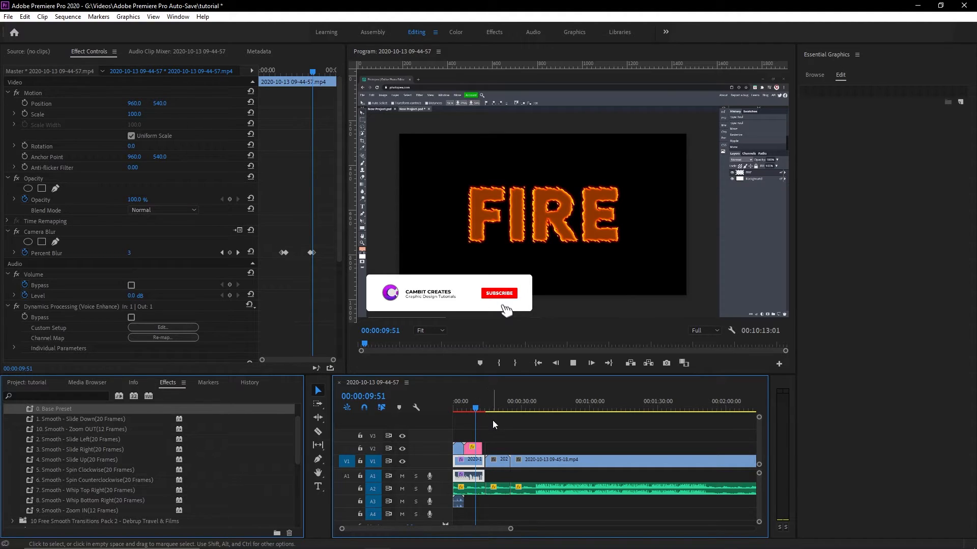
pyautogui.click(513, 442)
pyautogui.press('space')
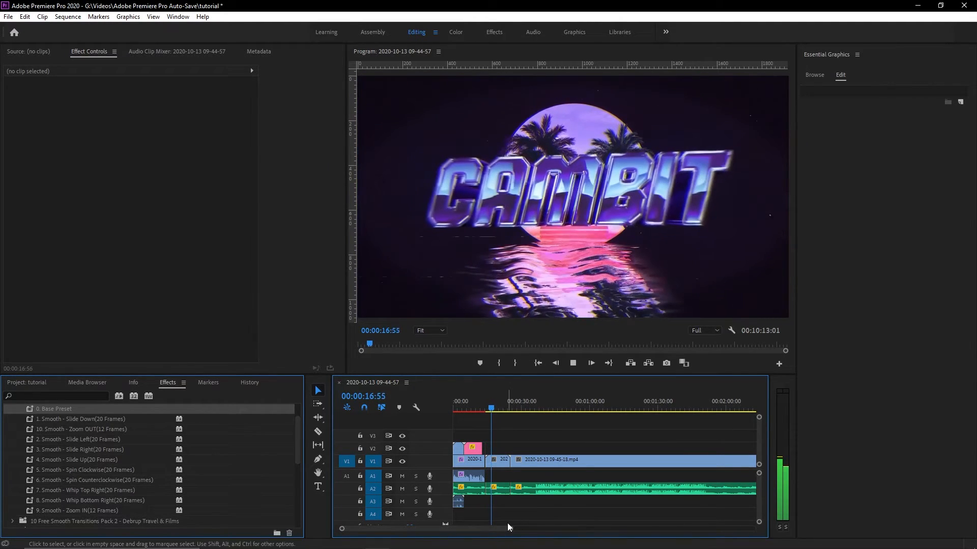
pyautogui.moveTo(510, 528); pyautogui.dragTo(547, 529)
pyautogui.press('space')
pyautogui.moveTo(419, 529); pyautogui.dragTo(525, 528)
pyautogui.moveTo(976, 465); pyautogui.dragTo(606, 464)
# - Cut the music on A2 at the start and end of the outro with the Razor and delete the excess after it
pyautogui.click(606, 399)
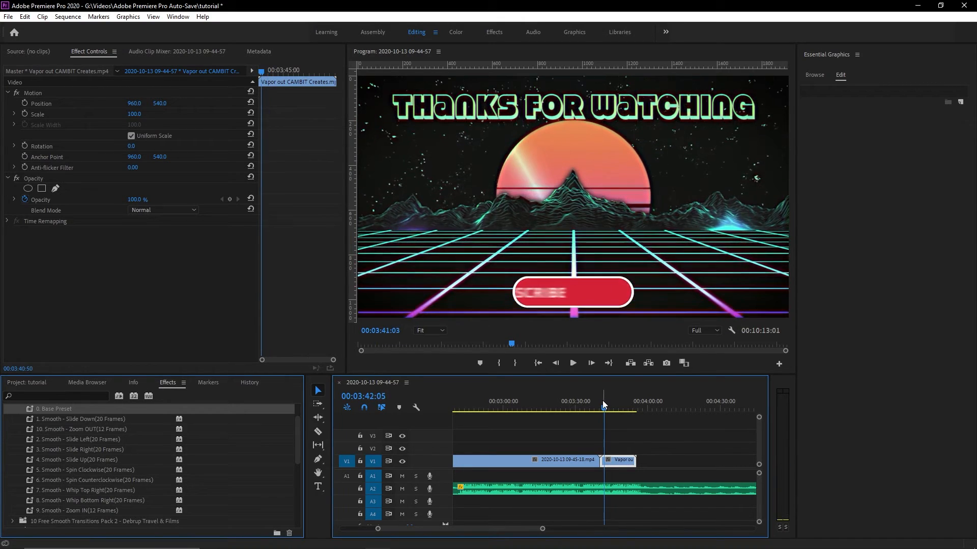
pyautogui.click(602, 401)
pyautogui.click(318, 431)
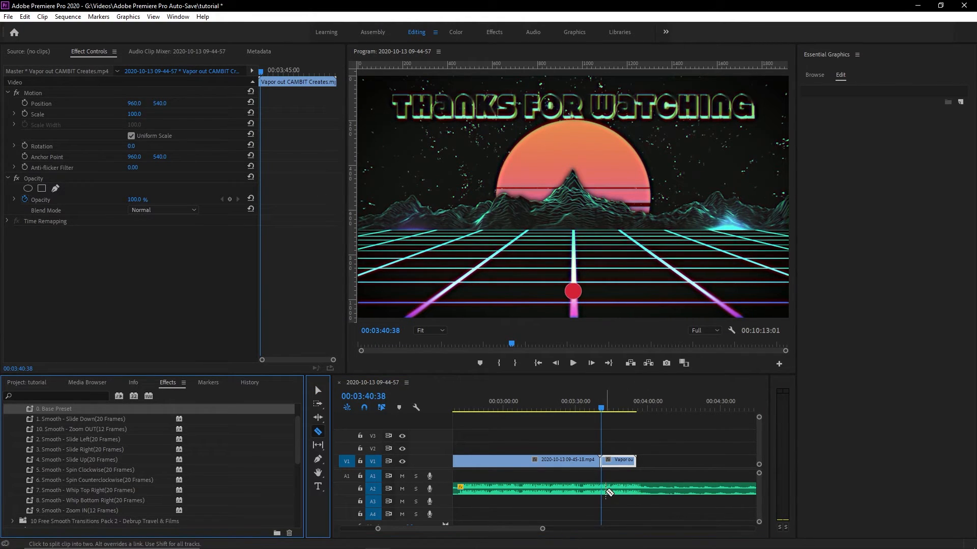
pyautogui.click(602, 489)
pyautogui.click(637, 490)
pyautogui.click(318, 390)
pyautogui.click(670, 486)
pyautogui.press('Delete')
# - Set the volume level of the music section under the outro to -5 dB and play it
pyautogui.click(618, 489)
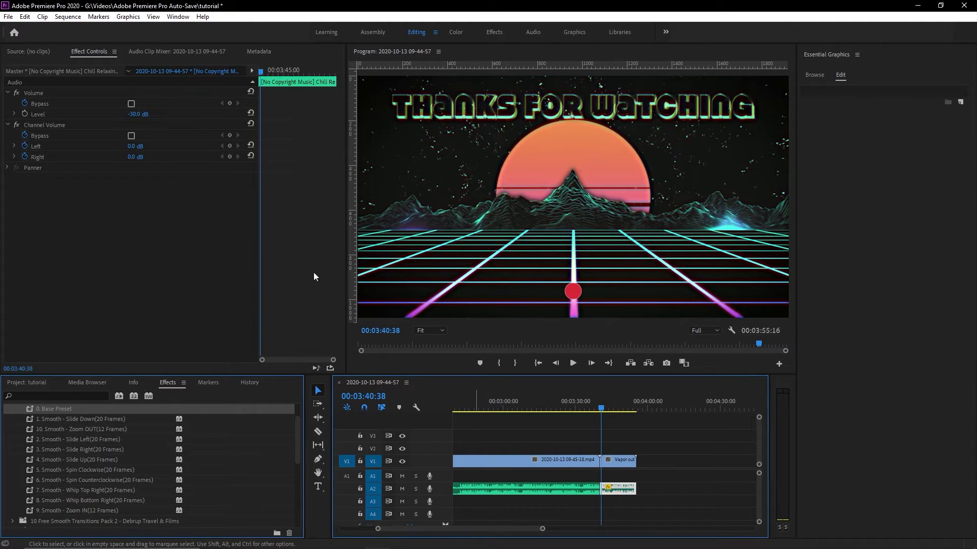
pyautogui.click(135, 113)
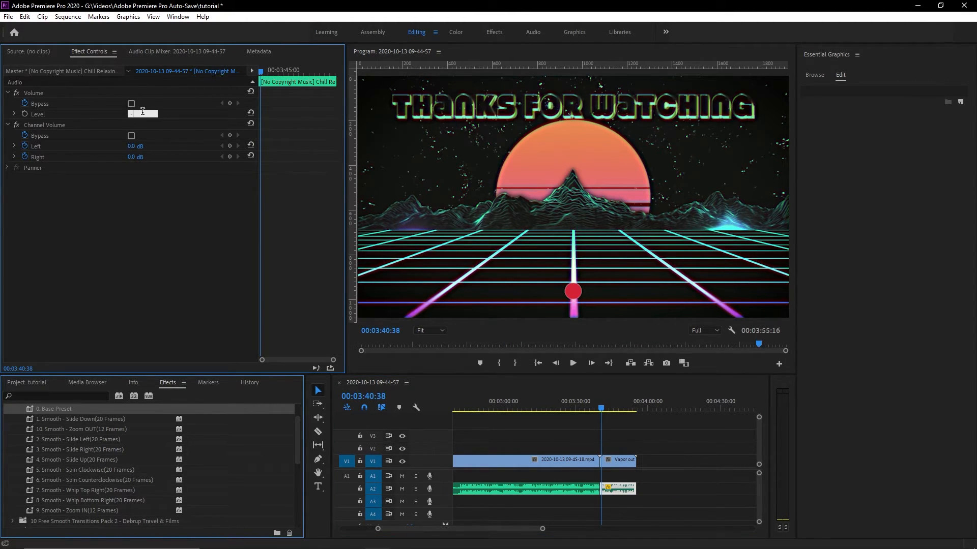
pyautogui.press('Return')
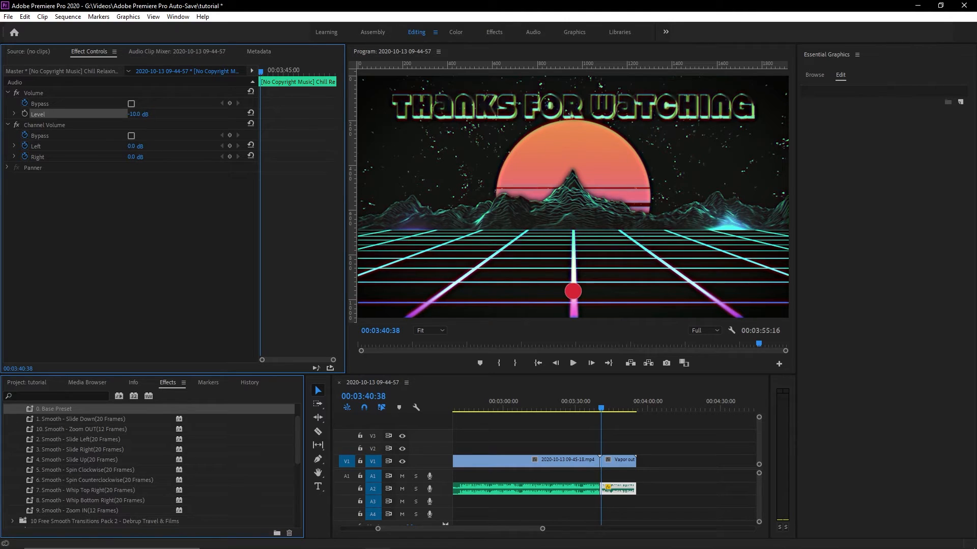
pyautogui.write('5')
pyautogui.press('Return')
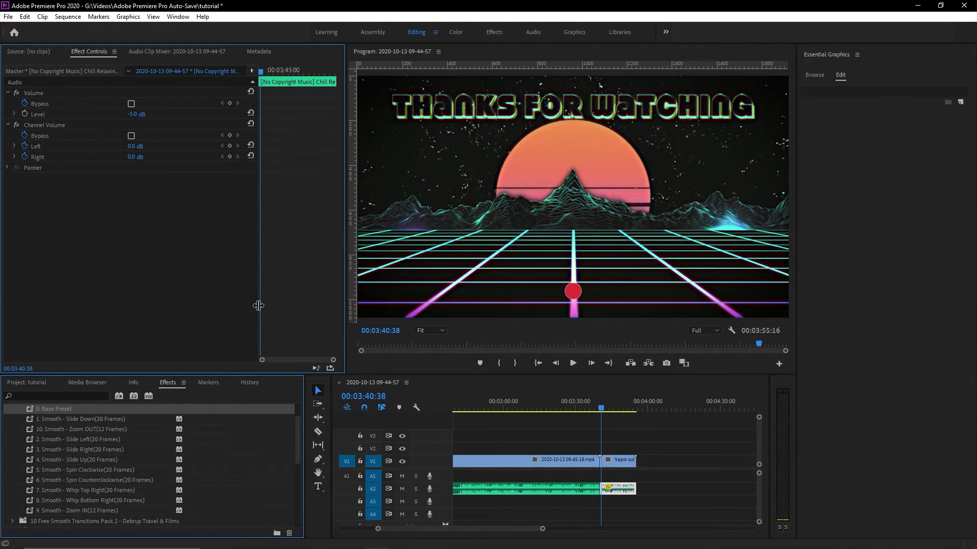
pyautogui.press('space')
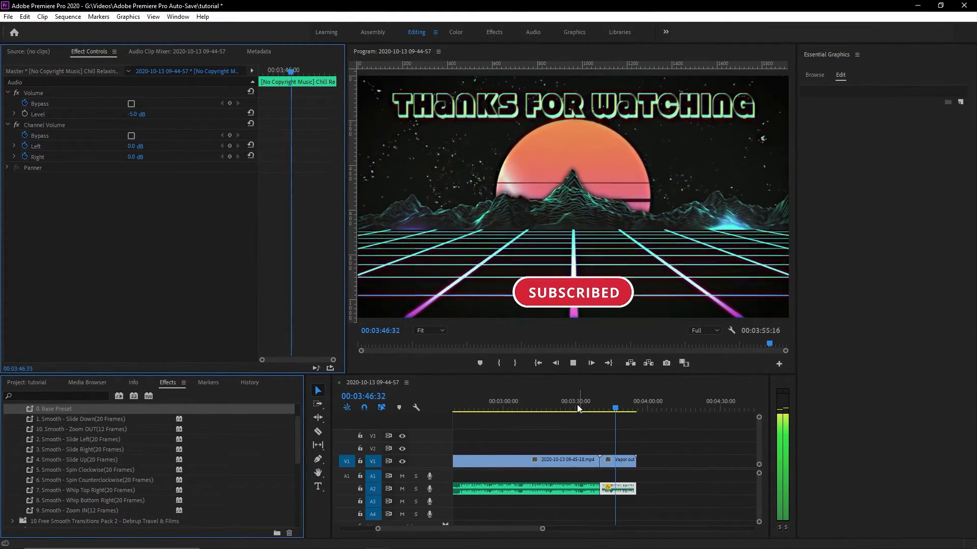
pyautogui.click(470, 409)
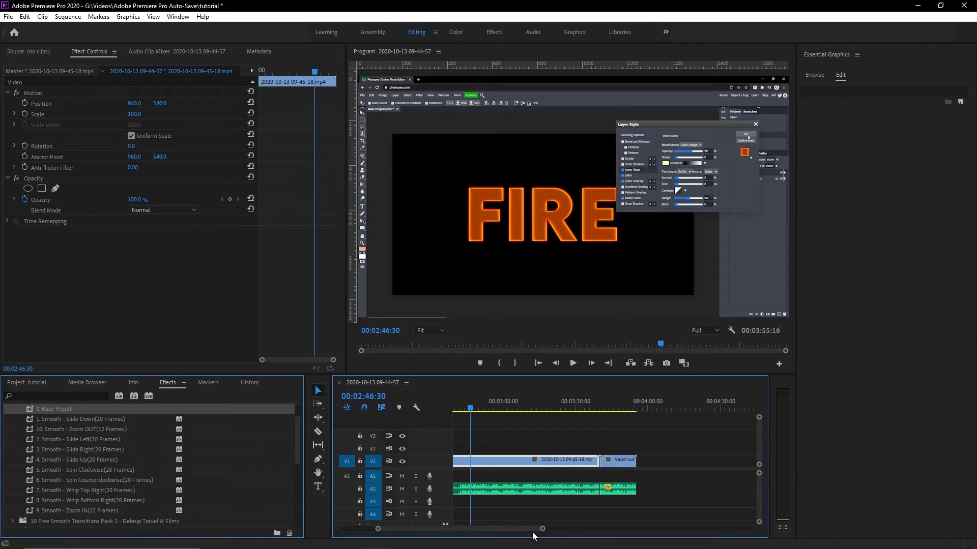
pyautogui.moveTo(541, 530); pyautogui.dragTo(502, 529)
pyautogui.click(318, 431)
pyautogui.click(556, 465)
pyautogui.press('v')
pyautogui.moveTo(563, 462)
pyautogui.mouseDown()
pyautogui.moveTo(588, 460)
pyautogui.moveTo(574, 462)
pyautogui.mouseUp()
pyautogui.click(530, 422)
pyautogui.press('space')
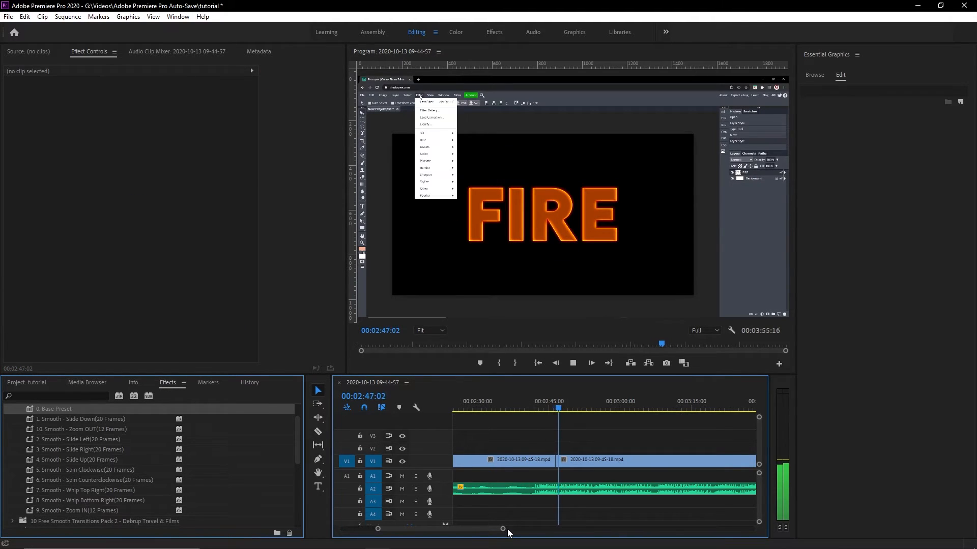
pyautogui.scroll(-4, 507, 529)
pyautogui.scroll(-1, 557, 523)
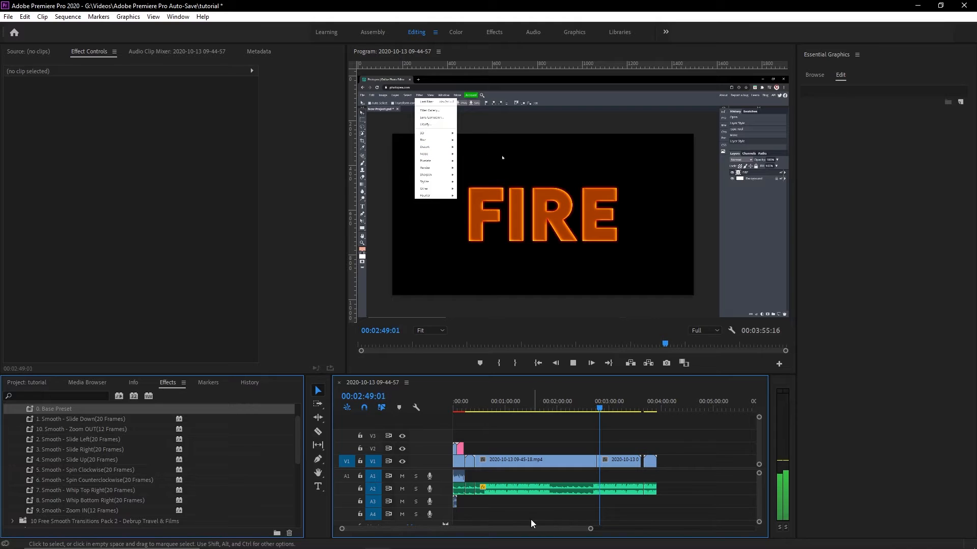
pyautogui.scroll(5, 591, 531)
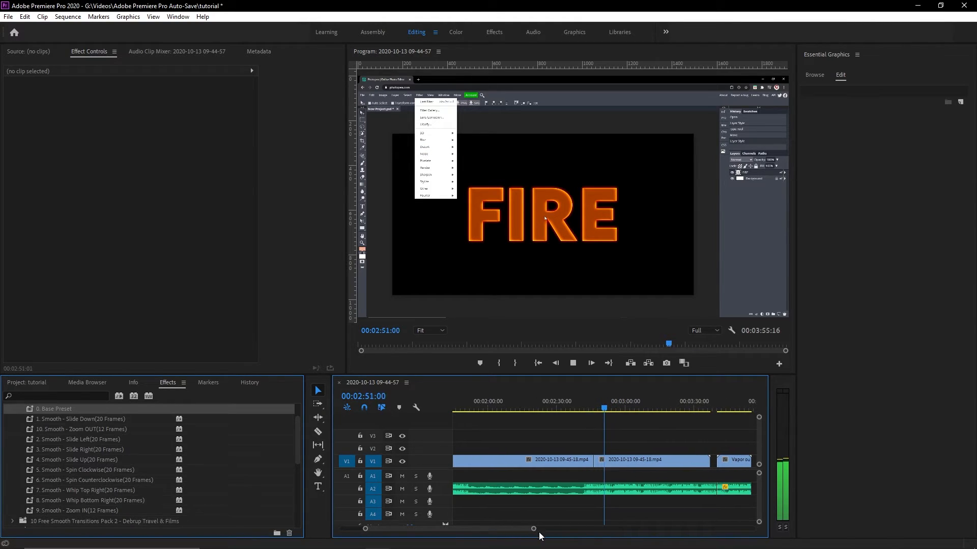
pyautogui.scroll(-2, 506, 529)
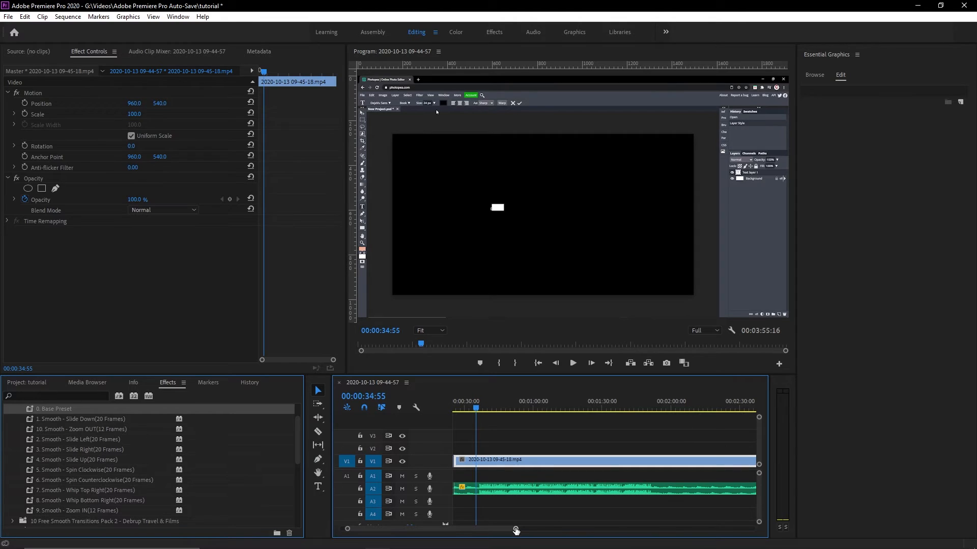
pyautogui.scroll(6, 515, 530)
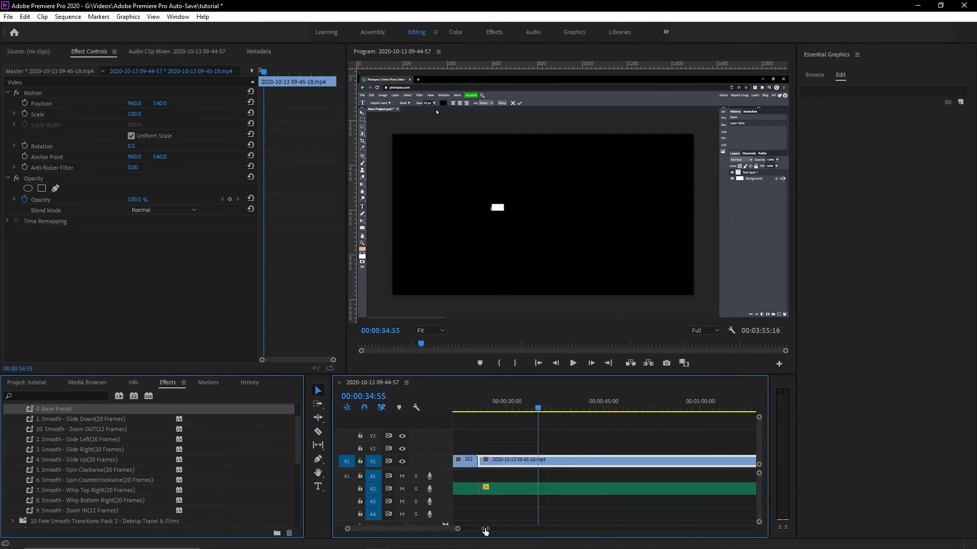
pyautogui.scroll(-2, 468, 530)
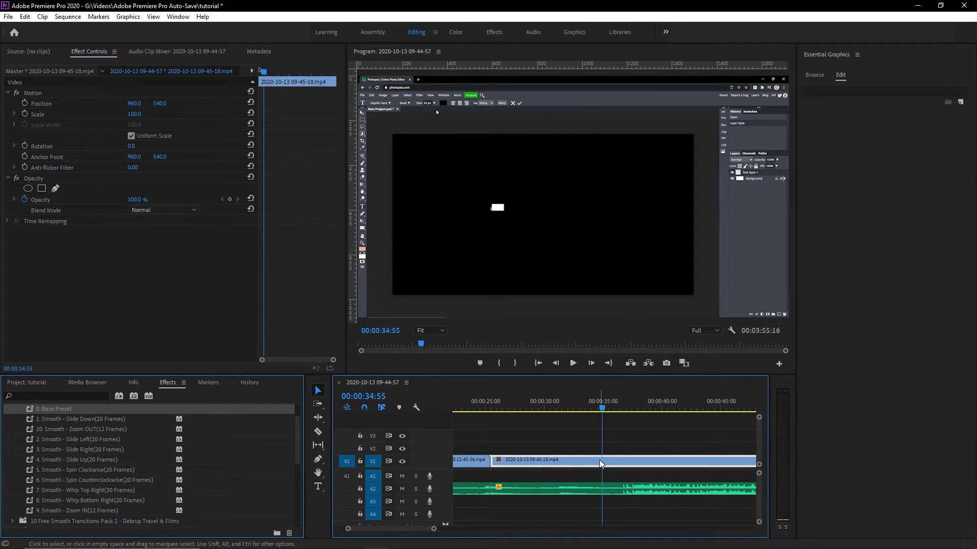
pyautogui.click(25, 103)
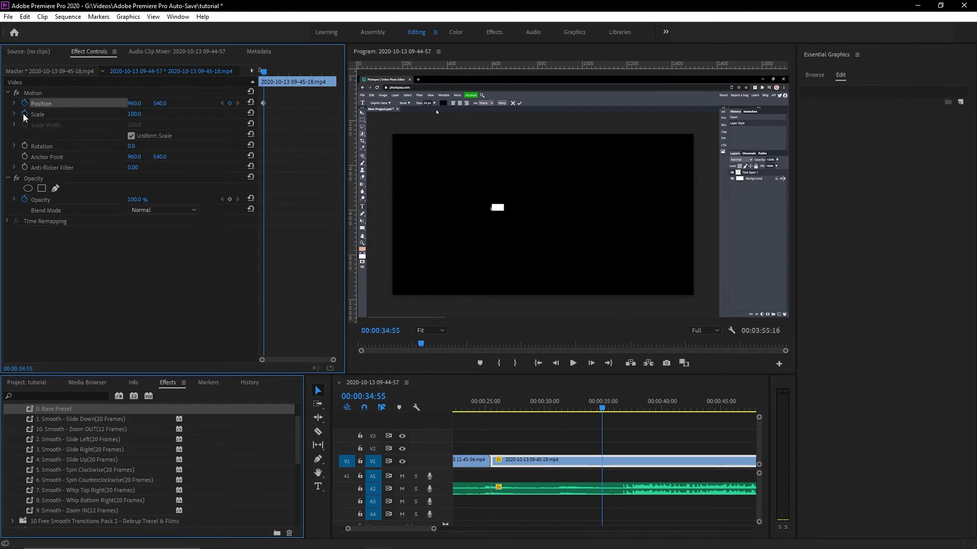
pyautogui.click(24, 115)
# - Advance to 00:00:36:33, adjust the first keyframes' timing, and enlarge and reposition the clip to create a zoom-in
pyautogui.moveTo(265, 74); pyautogui.dragTo(265, 72)
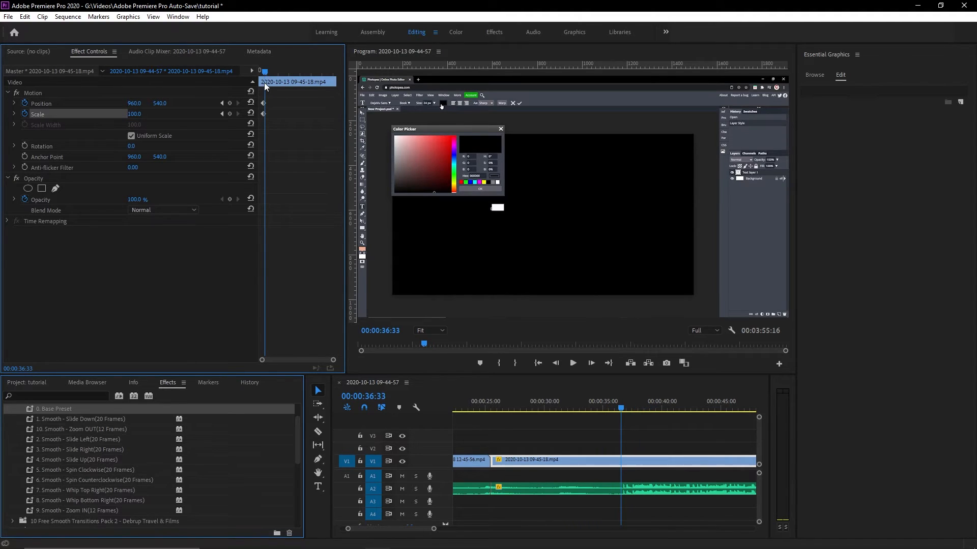
pyautogui.moveTo(262, 104); pyautogui.dragTo(260, 114)
pyautogui.moveTo(135, 104); pyautogui.dragTo(302, 104)
# - Play from the end of the CAMBIT intro into the keyframed clip to check the zoom-in
pyautogui.moveTo(616, 408); pyautogui.dragTo(448, 403)
pyautogui.press('space')
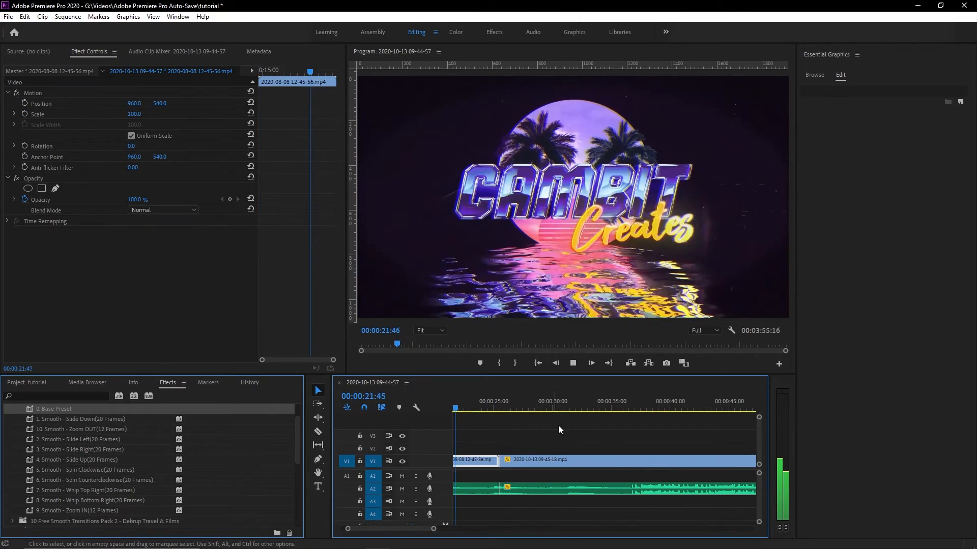
pyautogui.scroll(5, 560, 427)
pyautogui.click(651, 437)
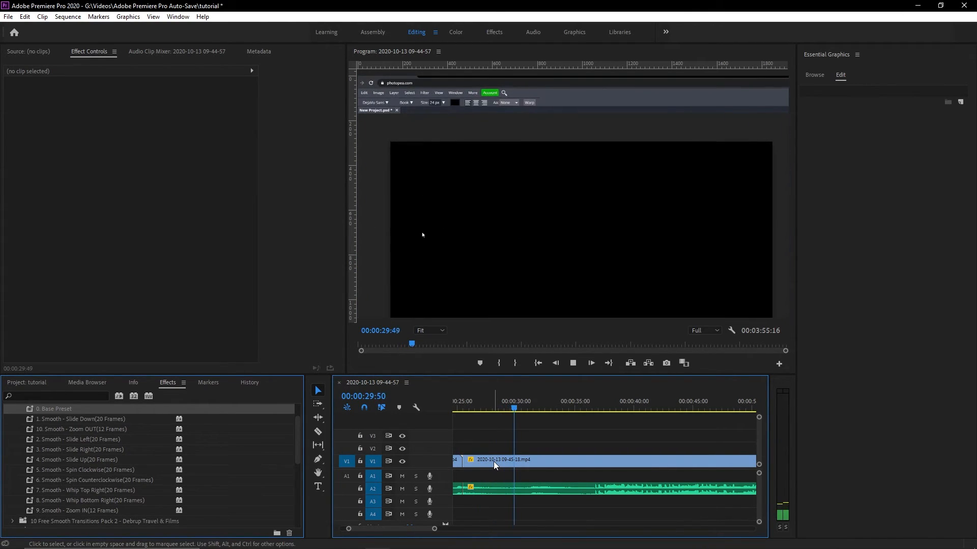
# - Move the clip's first Position and Scale keyframes closer to the second ones to speed up the zoom, and play it
pyautogui.click(520, 460)
pyautogui.press('space')
pyautogui.moveTo(334, 361); pyautogui.dragTo(319, 359)
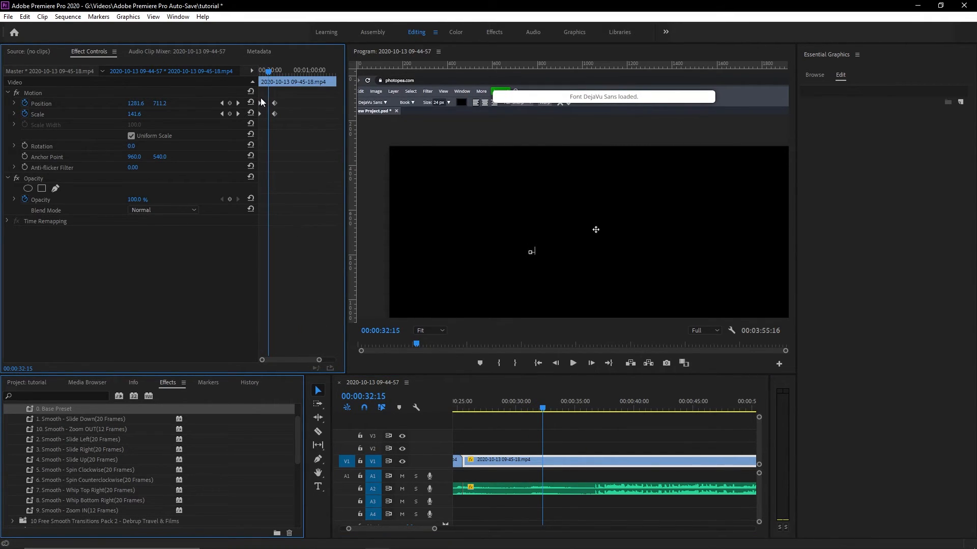
pyautogui.moveTo(261, 106); pyautogui.dragTo(268, 106)
pyautogui.click(585, 427)
pyautogui.press('space')
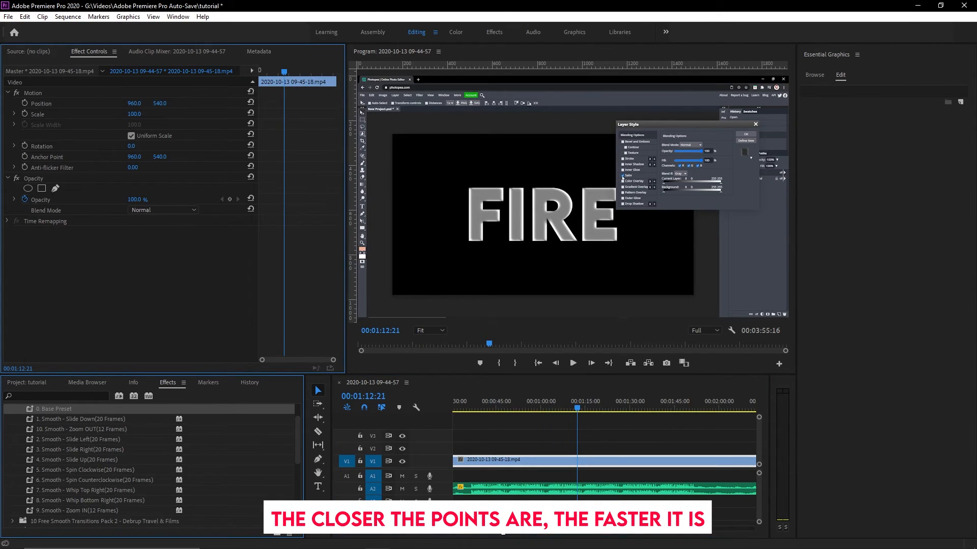
pyautogui.moveTo(499, 528); pyautogui.dragTo(511, 527)
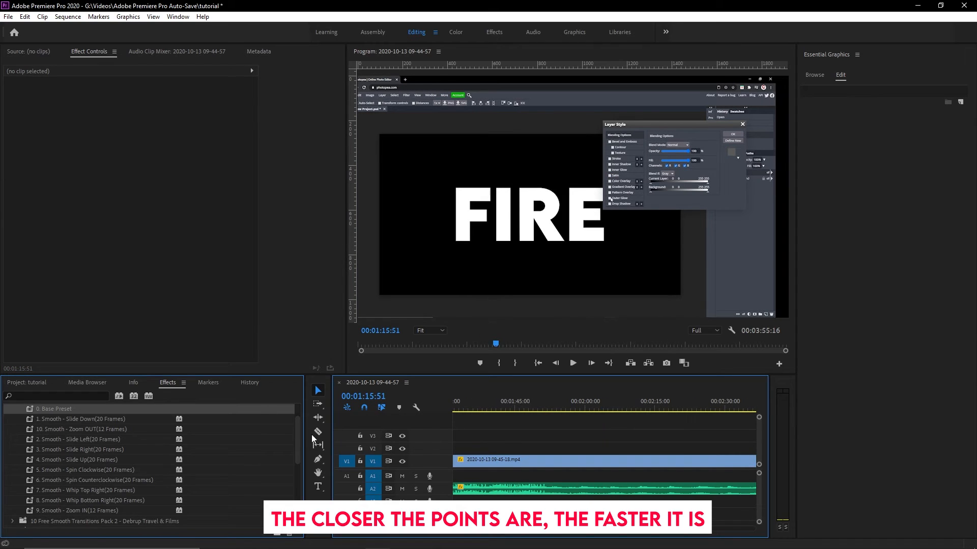
pyautogui.click(317, 431)
pyautogui.click(556, 460)
pyautogui.click(546, 412)
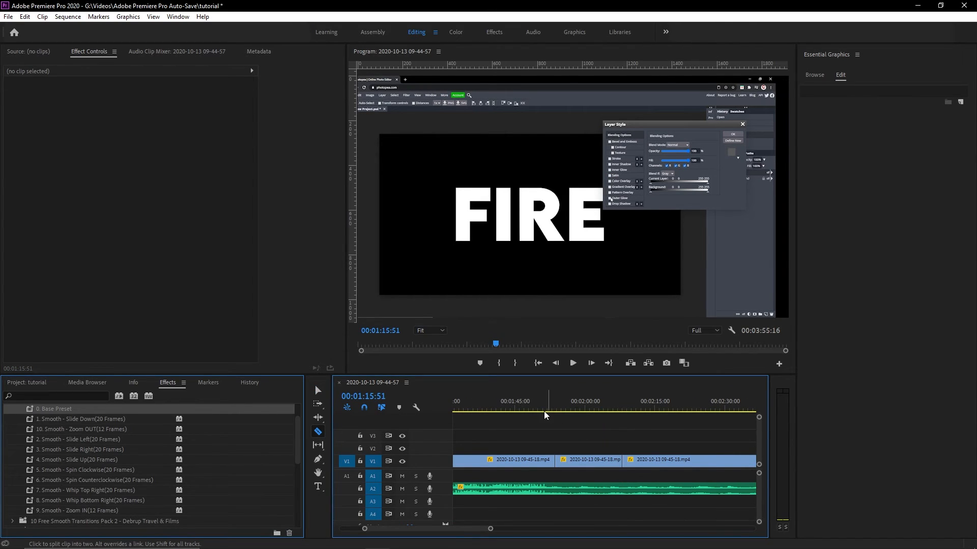
pyautogui.press('space')
pyautogui.press('v')
# - Select the isolated section with the playhead at 00:01:55:57 and remove its Position and Scale keyframes by turning off their keyframing
pyautogui.click(537, 404)
pyautogui.moveTo(538, 406); pyautogui.dragTo(565, 406)
pyautogui.click(587, 465)
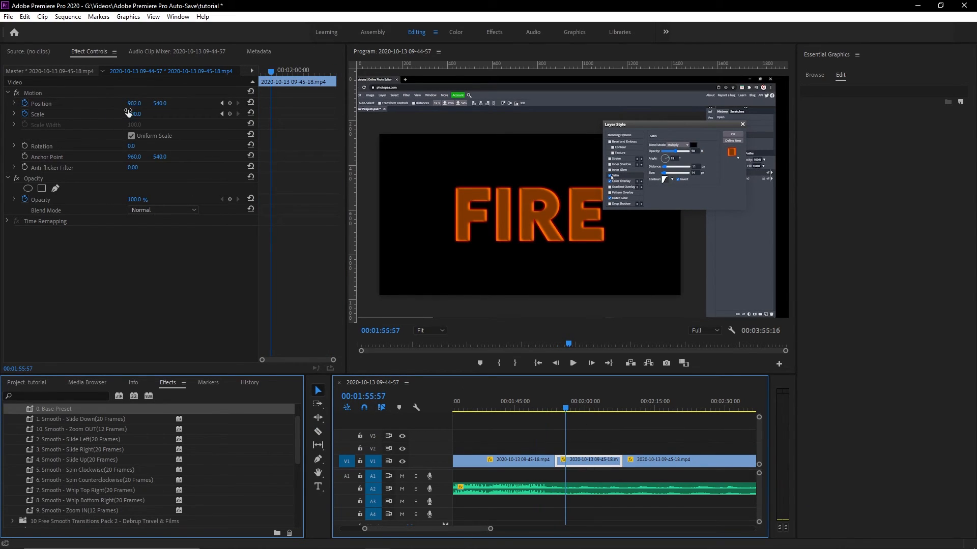
pyautogui.click(26, 103)
pyautogui.click(535, 292)
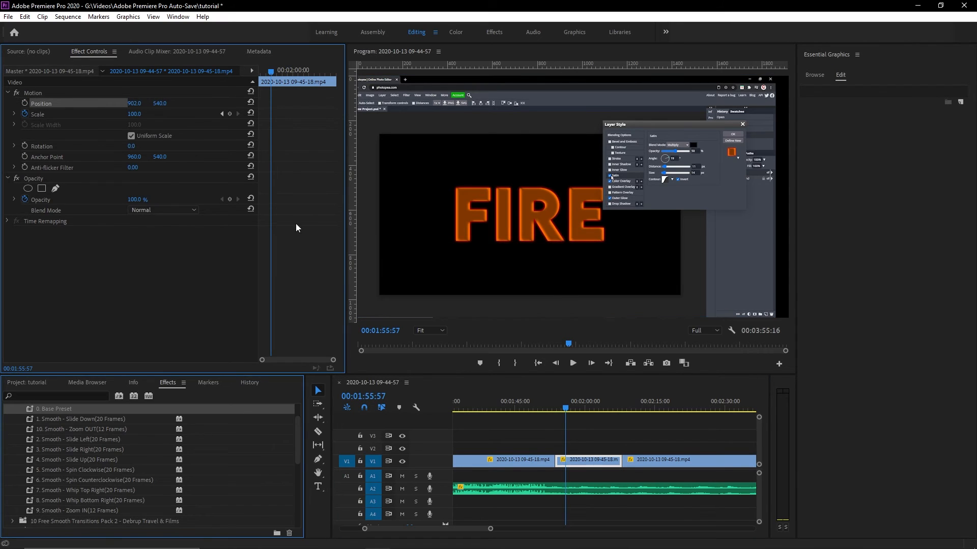
pyautogui.click(25, 113)
pyautogui.click(516, 293)
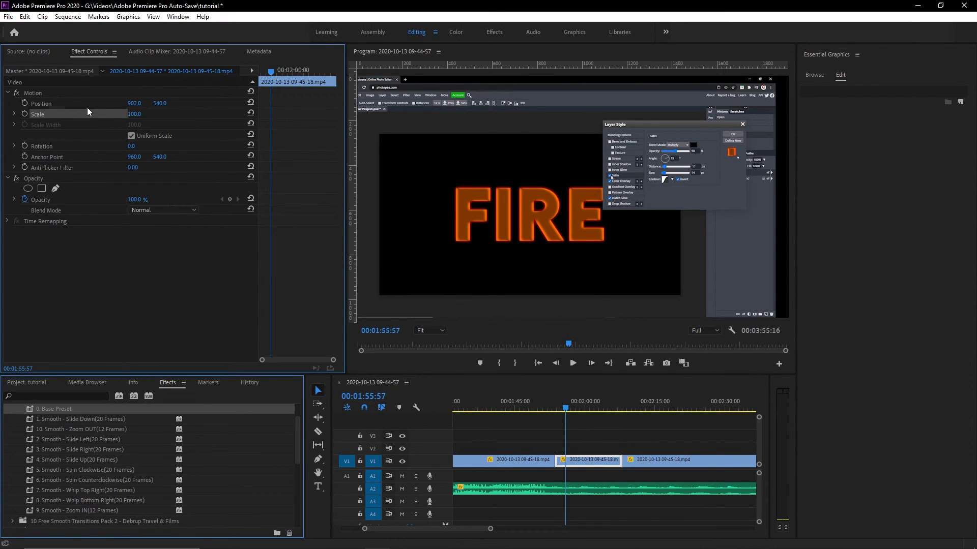
# - Set the isolated section's Scale to 234 and Position to 1223, 375, and play across its cuts to check the instant zoom
pyautogui.moveTo(135, 114); pyautogui.dragTo(73, 103)
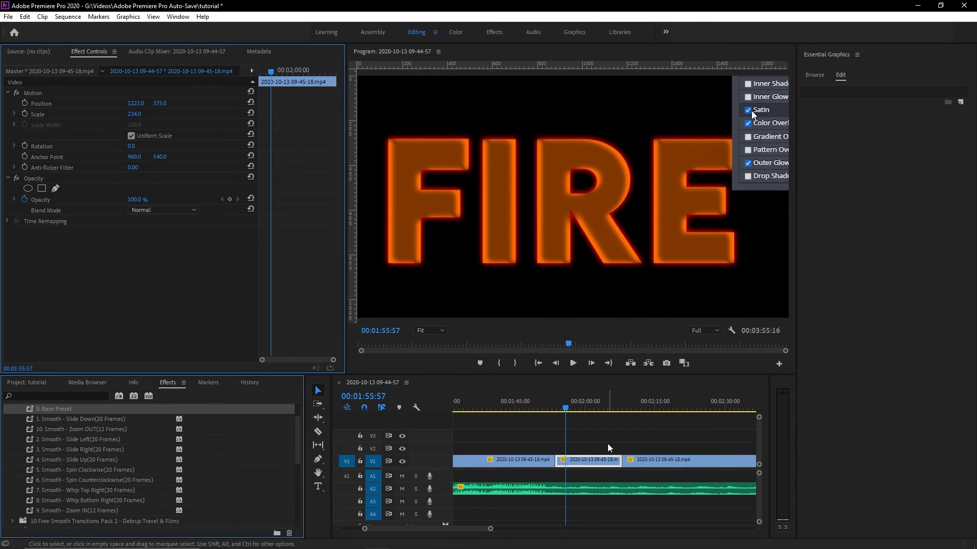
pyautogui.click(543, 398)
pyautogui.press('space')
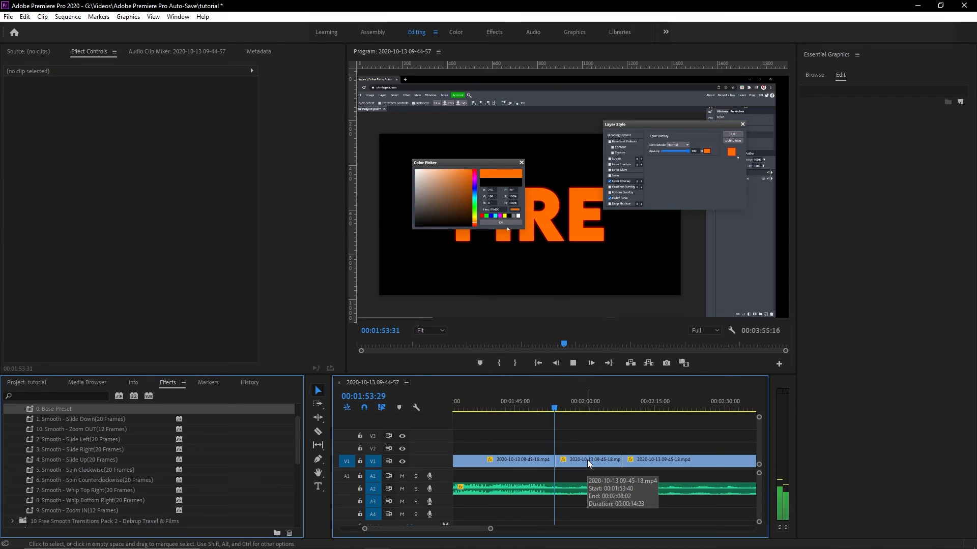
pyautogui.click(620, 407)
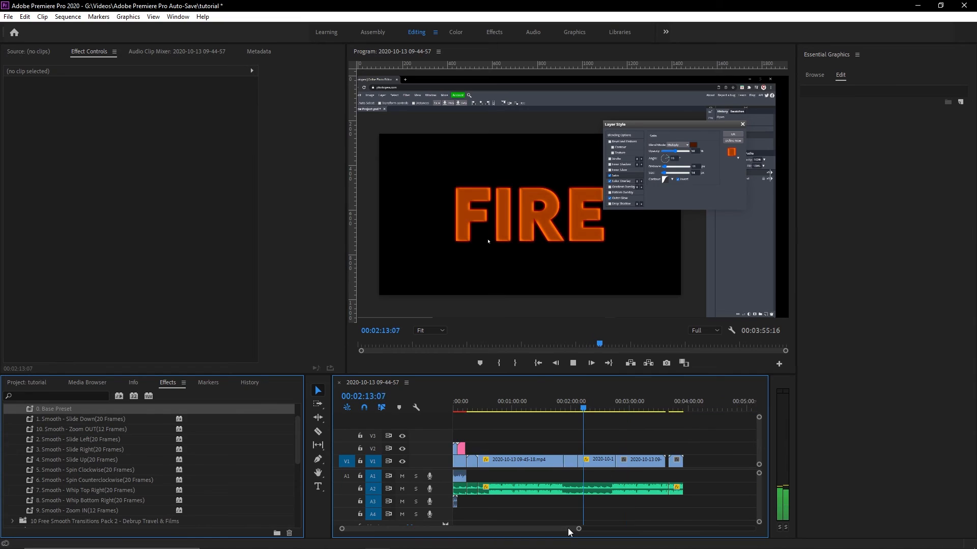
pyautogui.moveTo(578, 529); pyautogui.dragTo(517, 532)
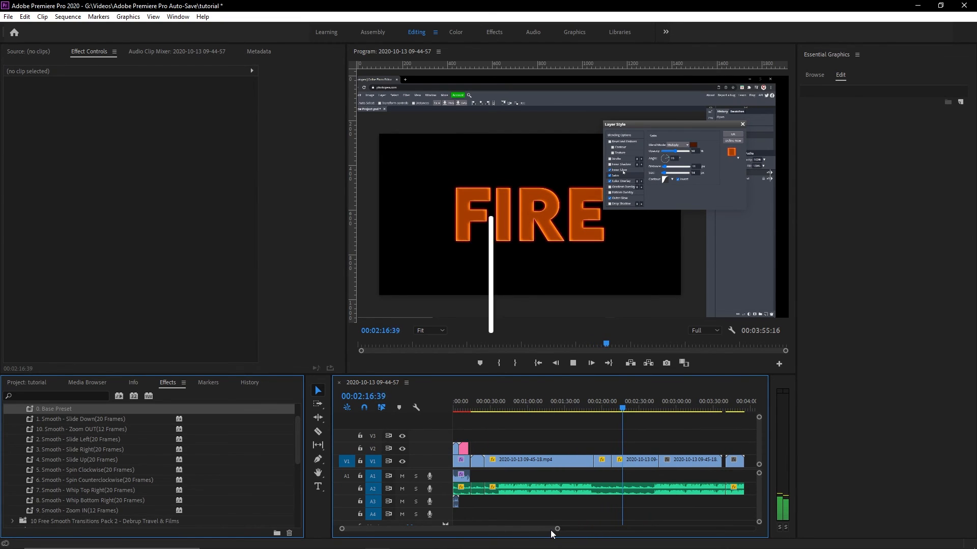